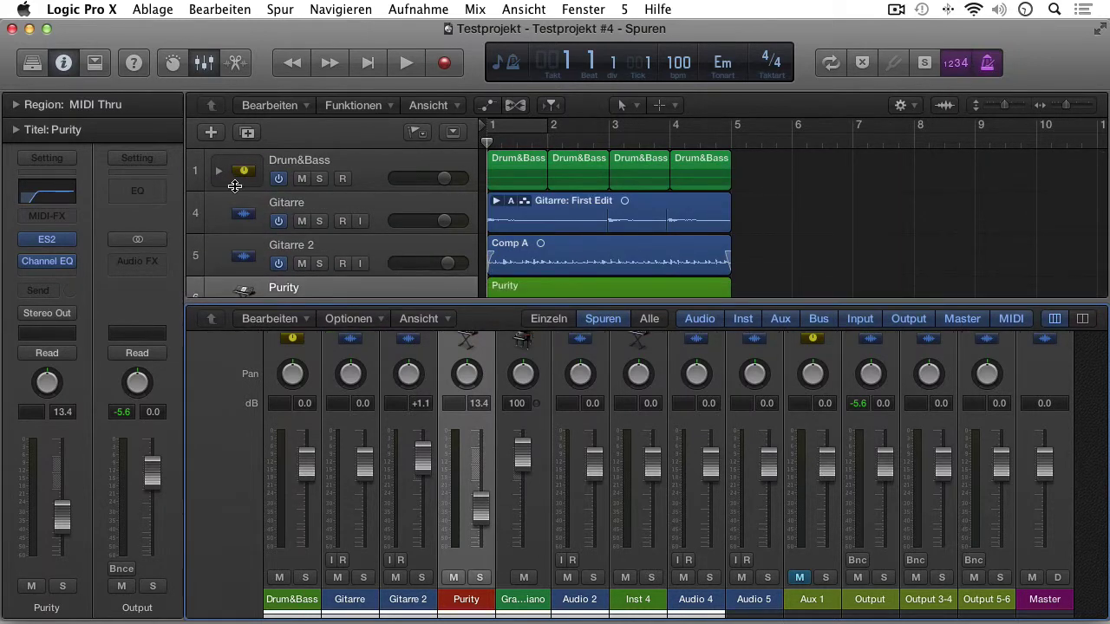
# Unfold the Drum&Bass track stack and fold it again
pyautogui.click(218, 172)
pyautogui.click(219, 174)
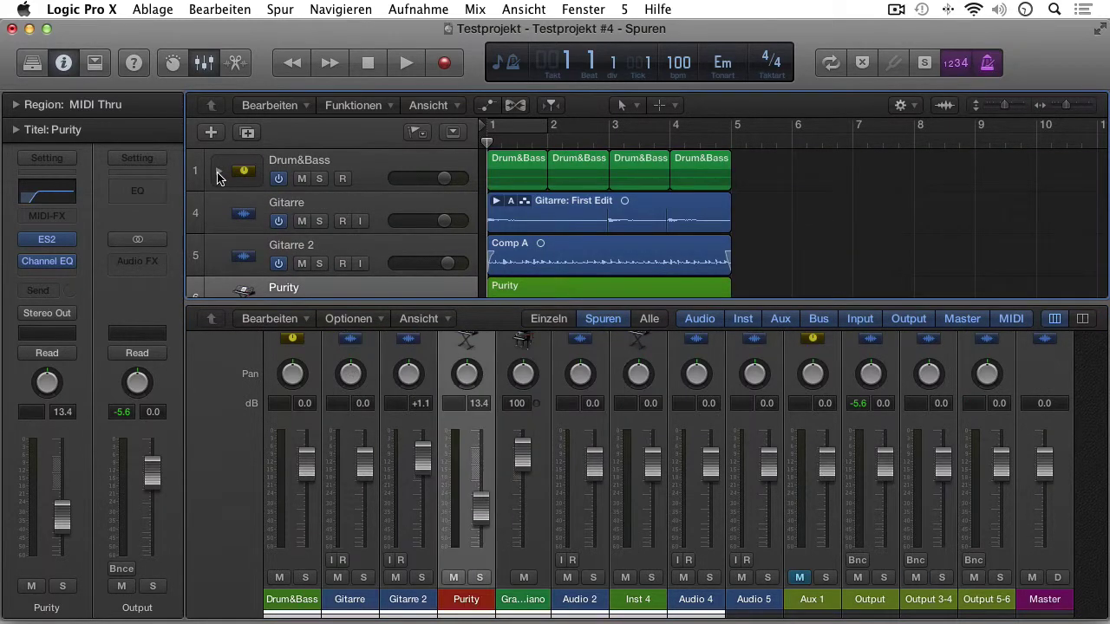
pyautogui.click(218, 174)
pyautogui.click(218, 174)
# Enlarge the mixer area and display all of the project's channel strips, looking through the complete row
pyautogui.moveTo(385, 299); pyautogui.dragTo(377, 121)
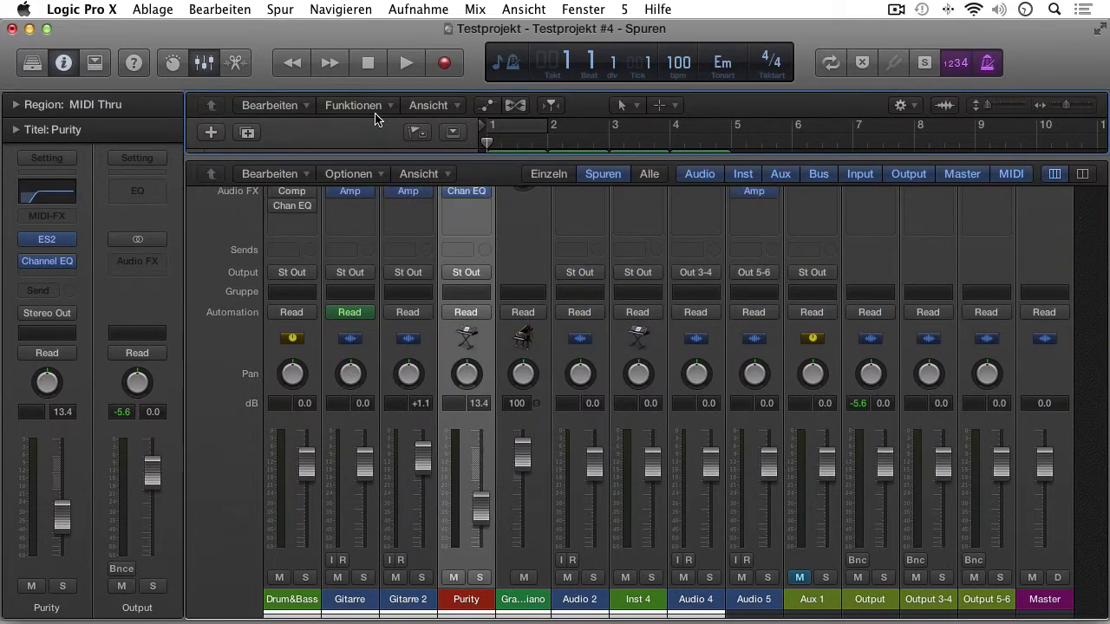
pyautogui.click(657, 177)
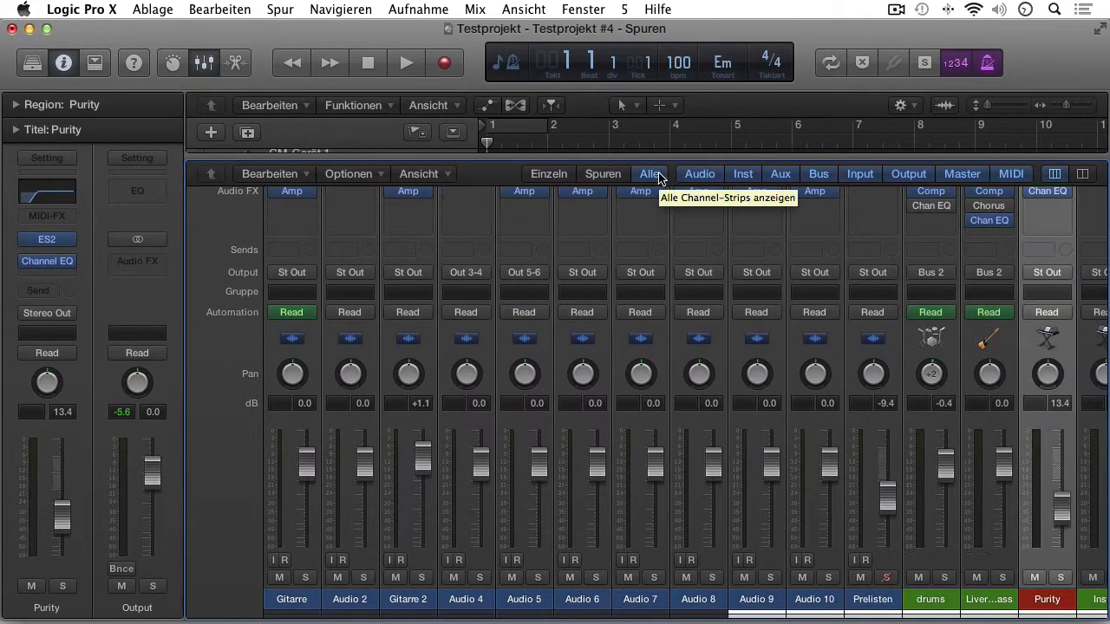
pyautogui.hscroll(10, 702, 395)
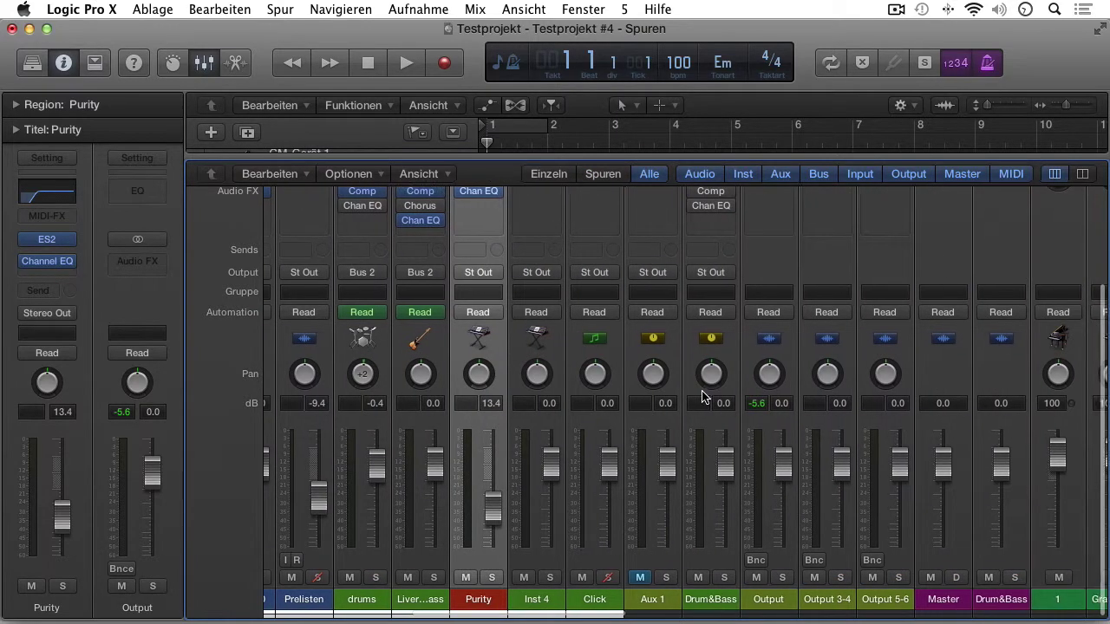
pyautogui.hscroll(5, 702, 397)
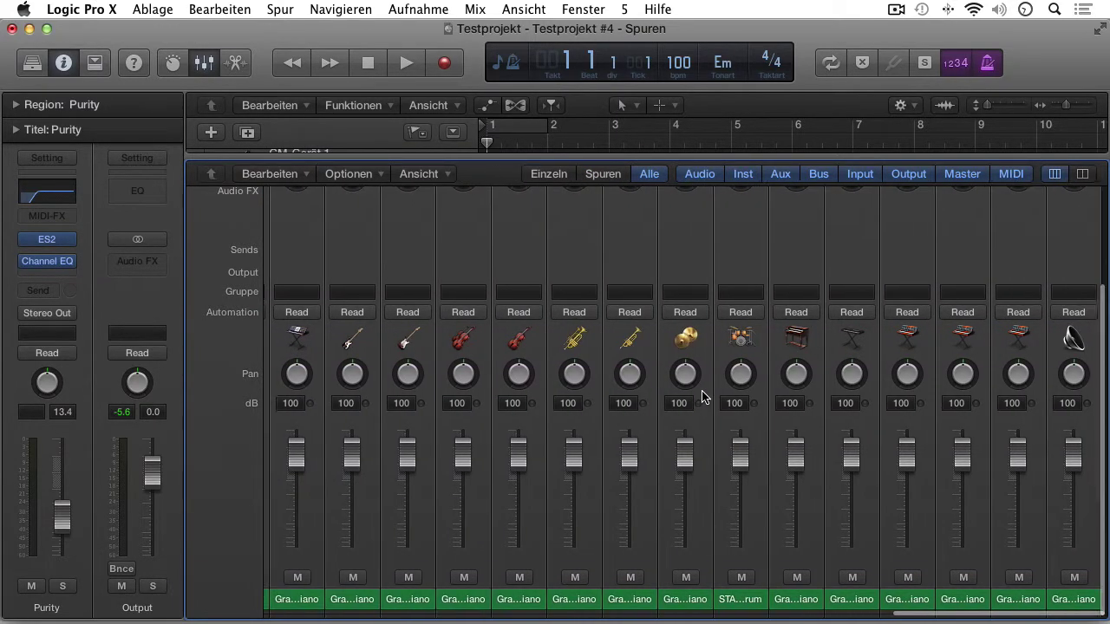
pyautogui.hscroll(-15, 703, 397)
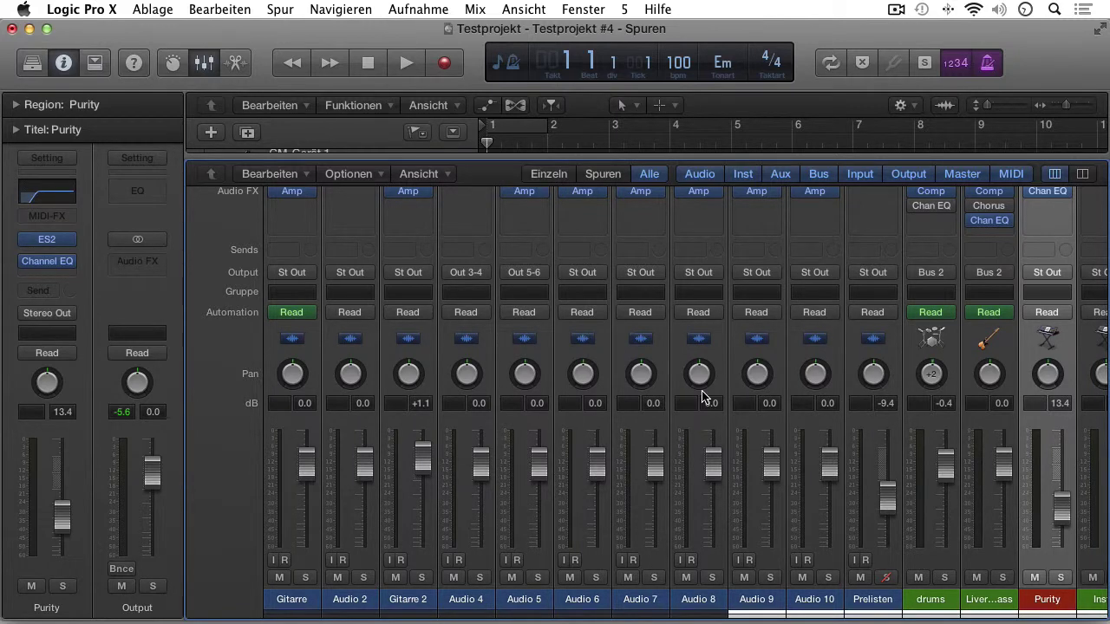
# Locate the Prelisten and Click channel strips among all channels in the mixer
pyautogui.click(877, 599)
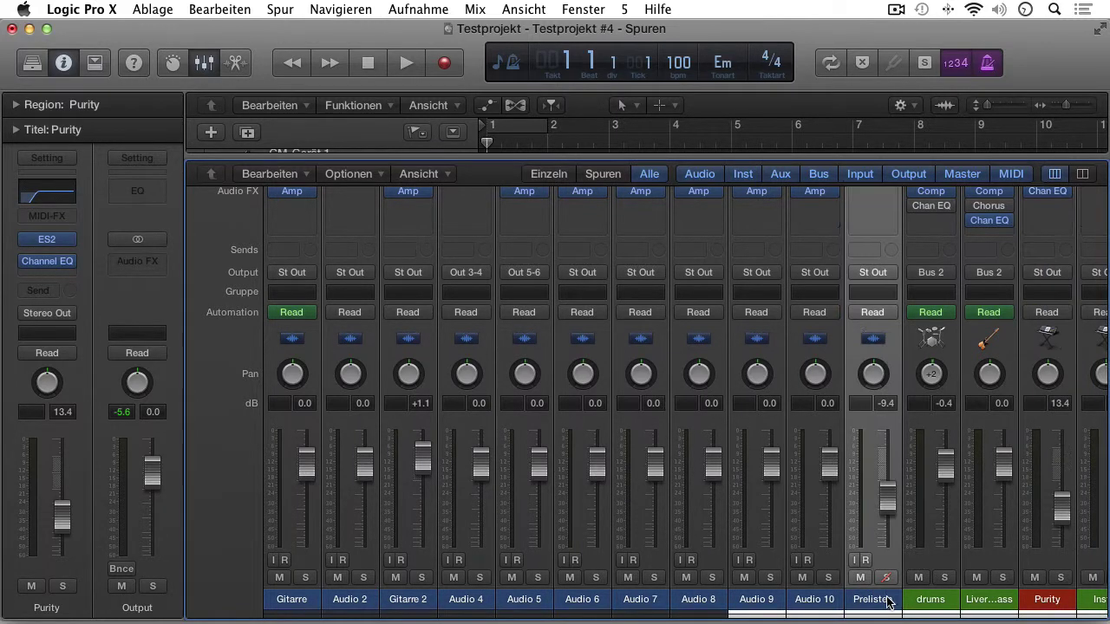
pyautogui.hscroll(4, 887, 600)
pyautogui.click(928, 603)
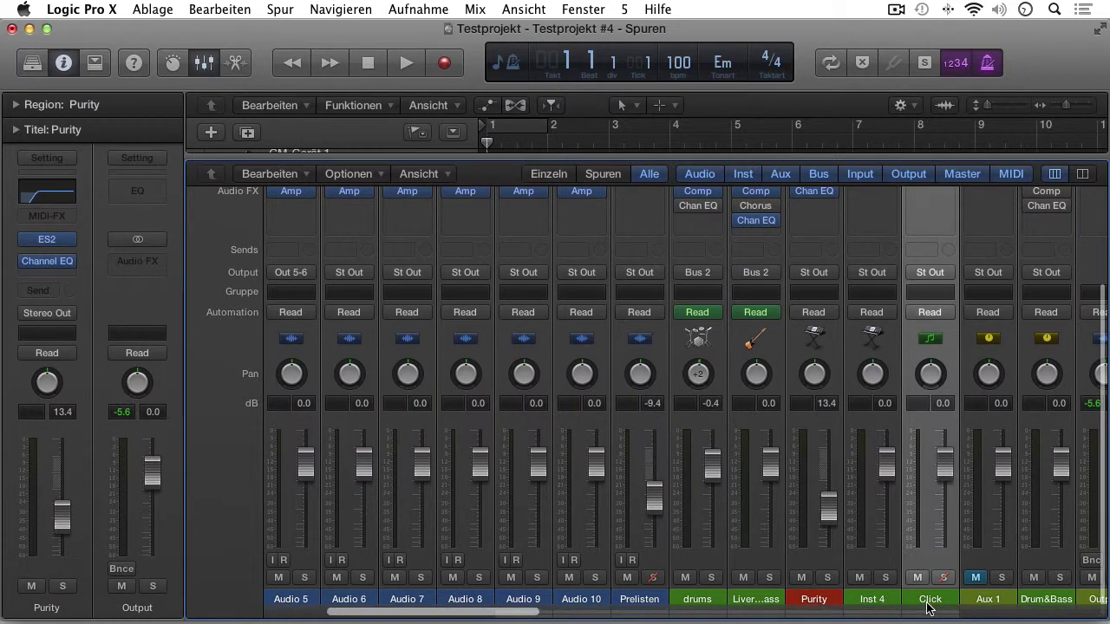
# Preview the 12 Bar Blues Bass loop through the Prelisten channel and set the preview volume to -7.3 dB
pyautogui.click(648, 599)
pyautogui.press('o')
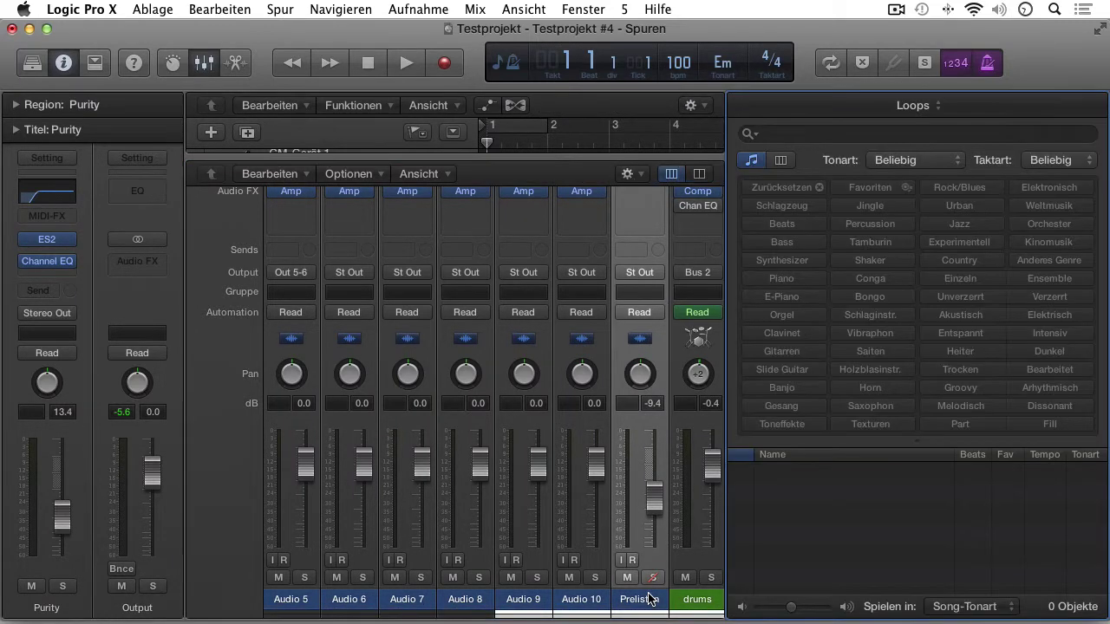
pyautogui.click(782, 471)
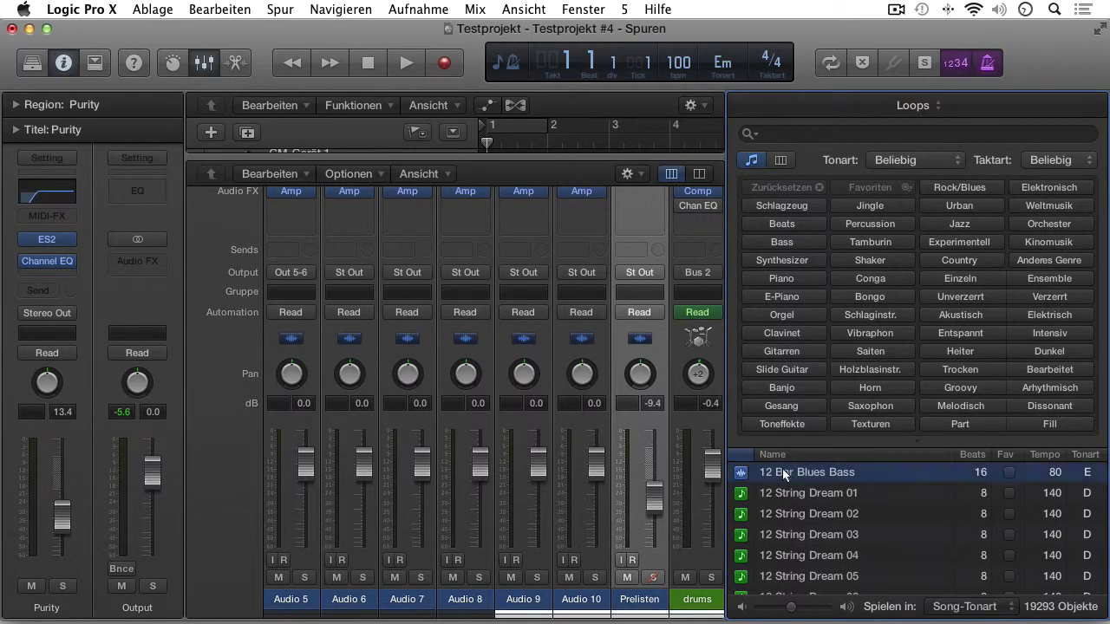
pyautogui.moveTo(791, 606)
pyautogui.mouseDown()
pyautogui.moveTo(820, 611)
pyautogui.moveTo(789, 611)
pyautogui.mouseUp()
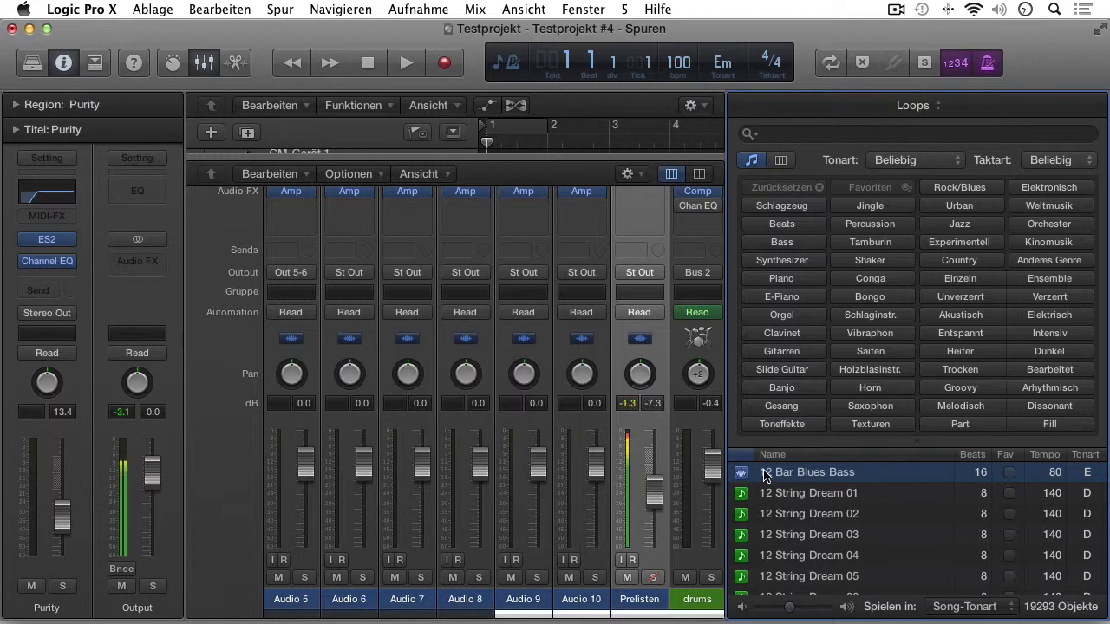
pyautogui.press('o')
# Play the empty part of the project beyond the regions to check the metronome signal on the Click channel strip
pyautogui.click(928, 593)
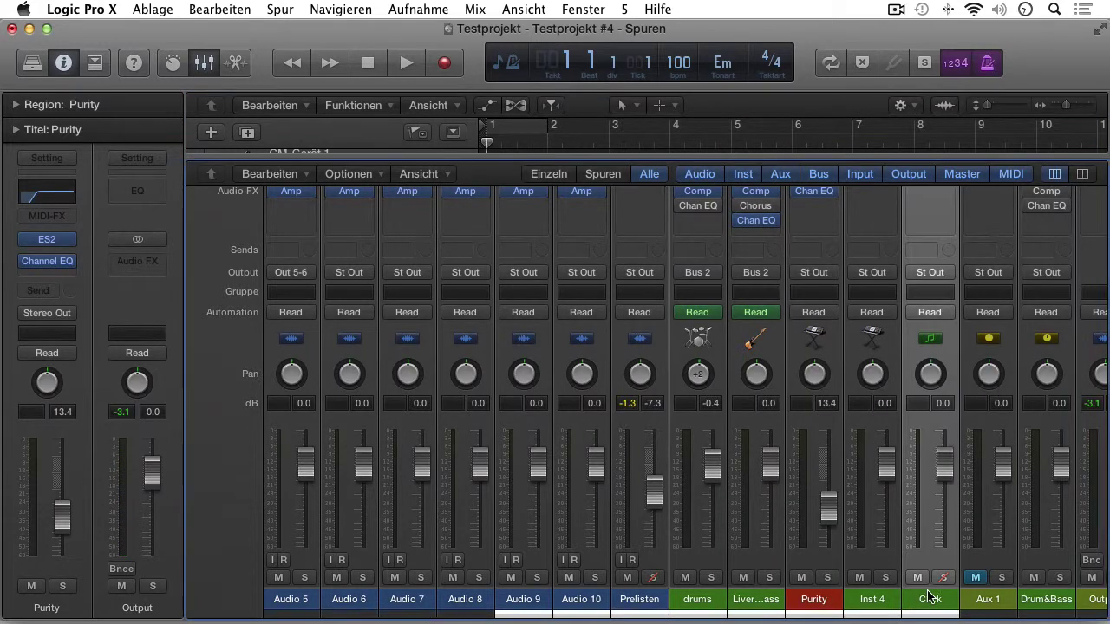
pyautogui.hscroll(2, 928, 594)
pyautogui.doubleClick(835, 141)
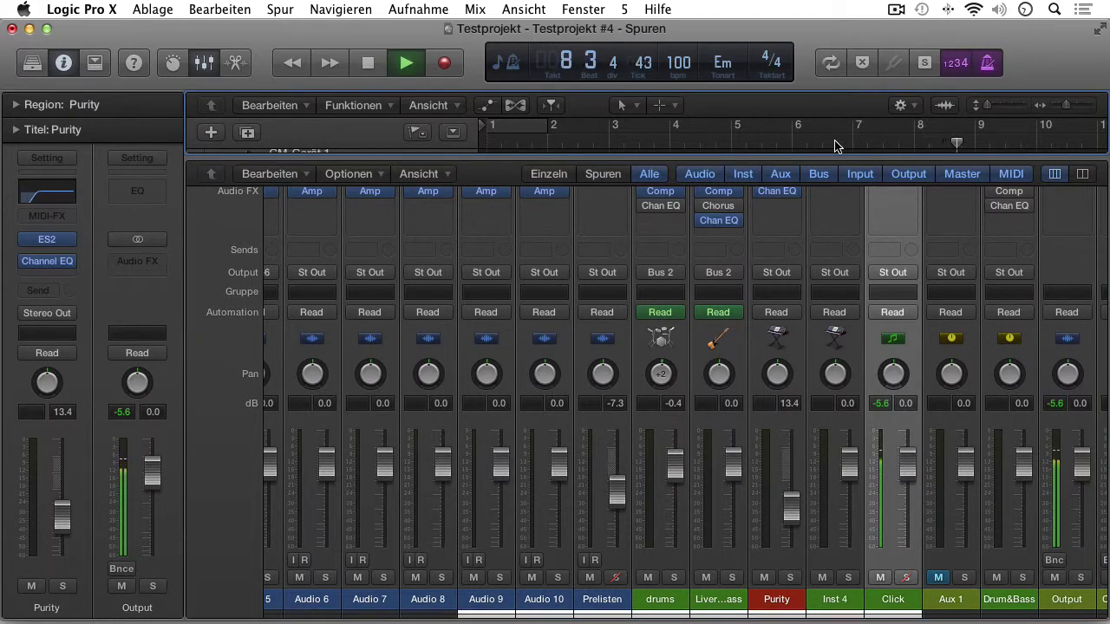
pyautogui.press('space')
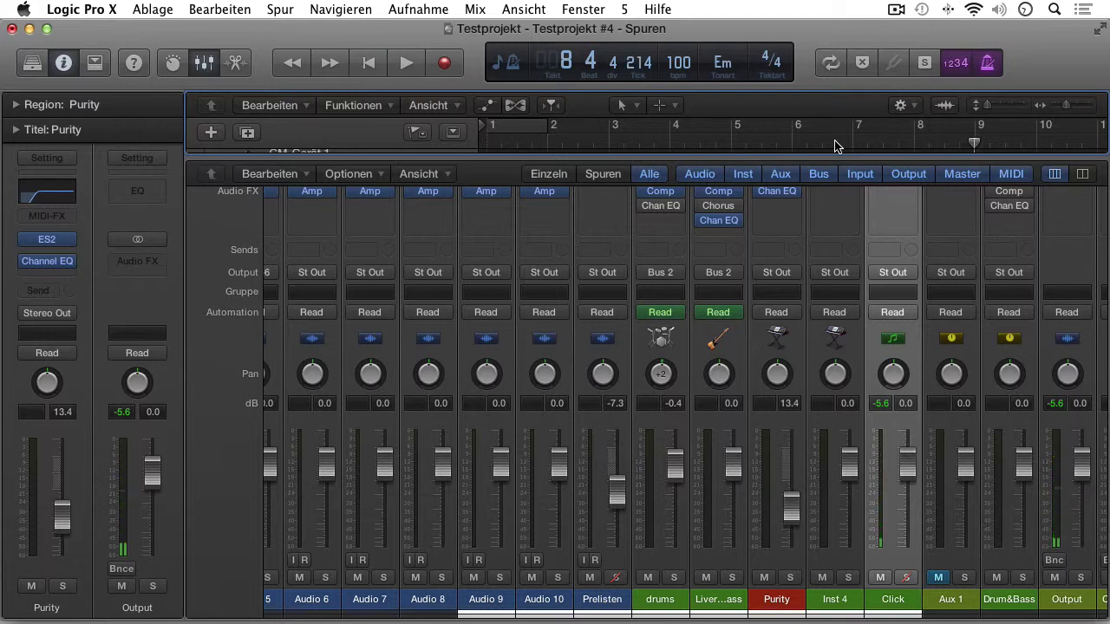
# Switch the mixer back to the Spuren view and hide the audio, instrument and aux channel strips
pyautogui.click(602, 177)
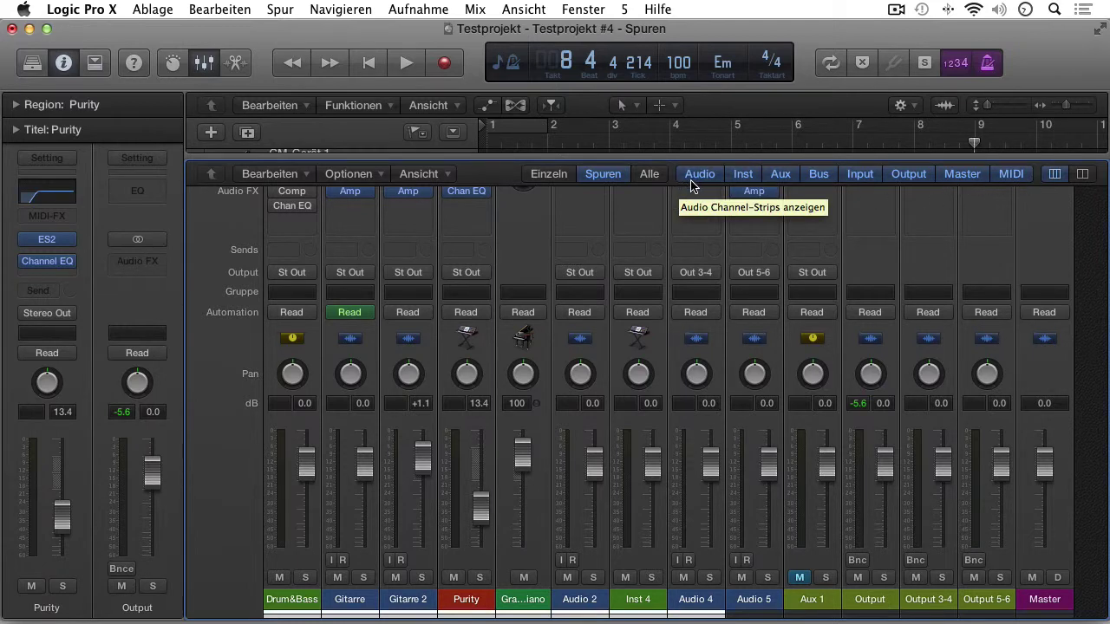
pyautogui.click(693, 178)
pyautogui.click(746, 179)
pyautogui.click(783, 178)
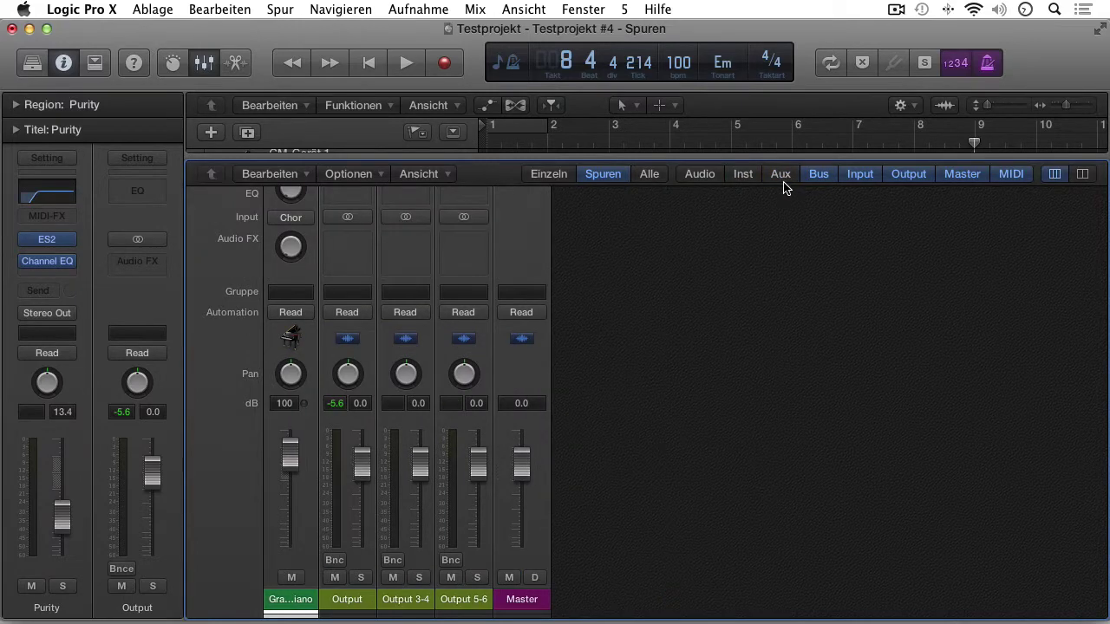
# Show the aux, instrument and audio channel strips in the mixer again
pyautogui.click(780, 177)
pyautogui.click(743, 176)
pyautogui.click(700, 175)
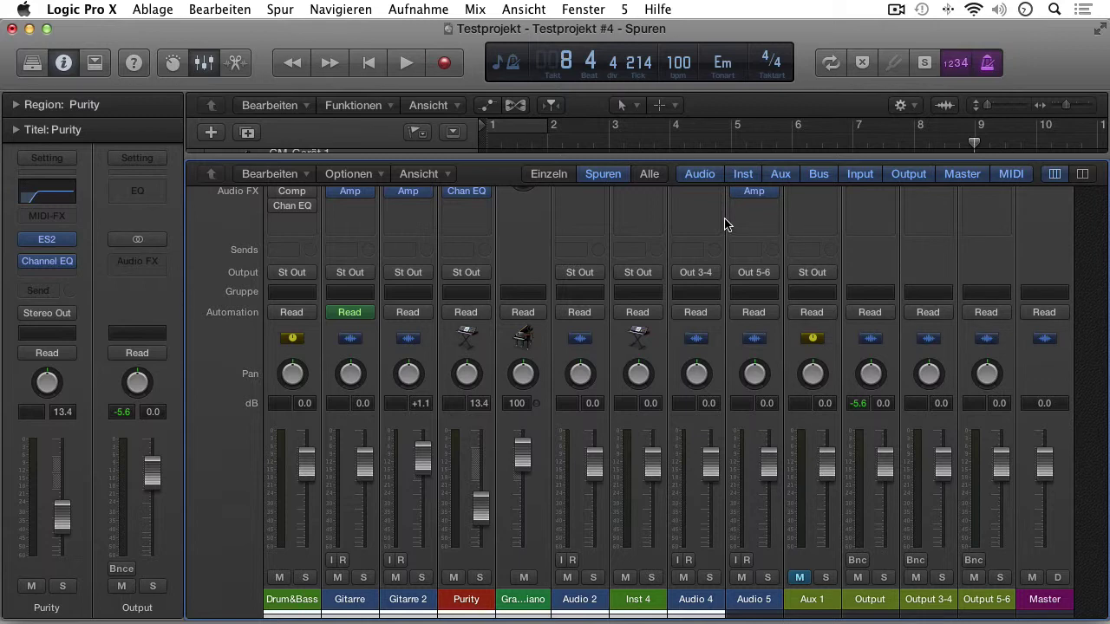
# Isolate the audio channel strips in the mixer, followed by only the instrument channel strips
pyautogui.click(699, 178)
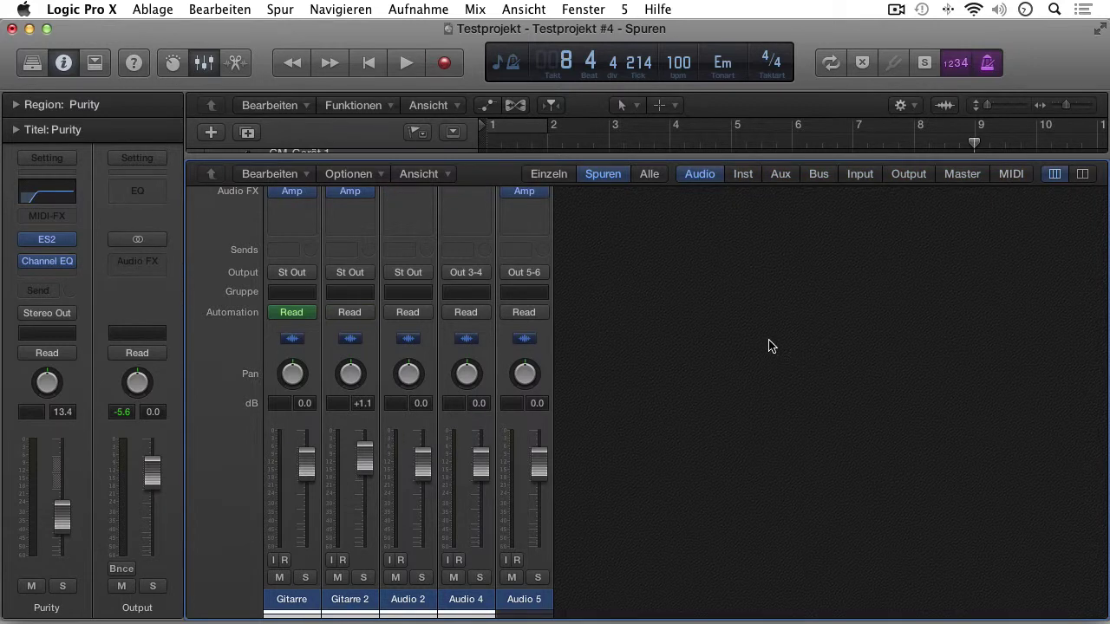
pyautogui.click(744, 174)
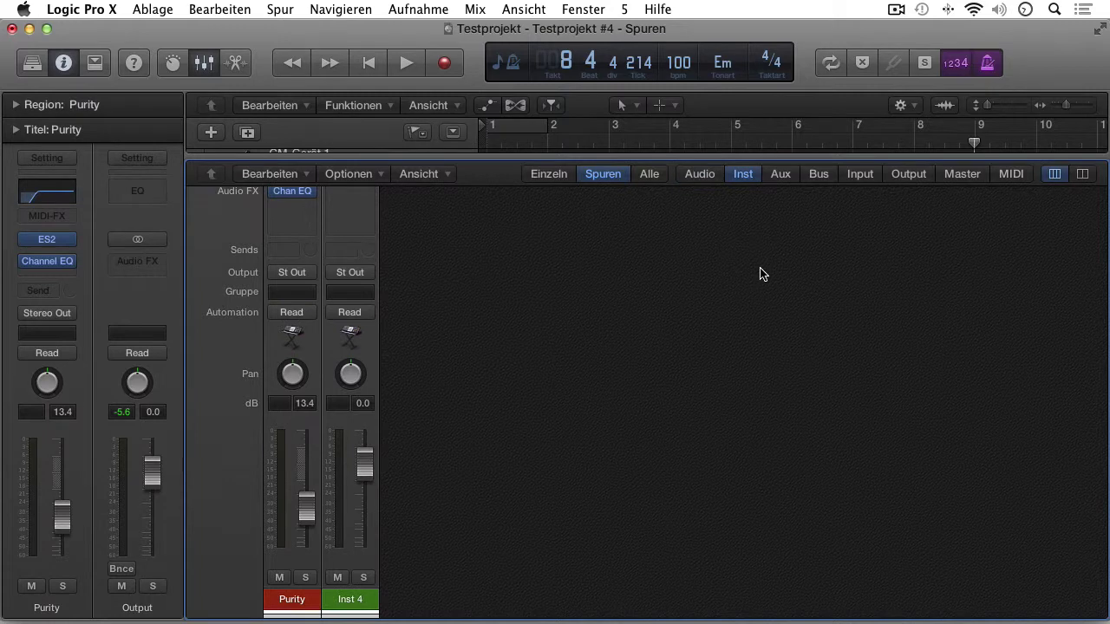
# Add the audio, aux, bus, input, output, master and MIDI channel strips back to the mixer display
pyautogui.click(704, 174)
pyautogui.click(776, 175)
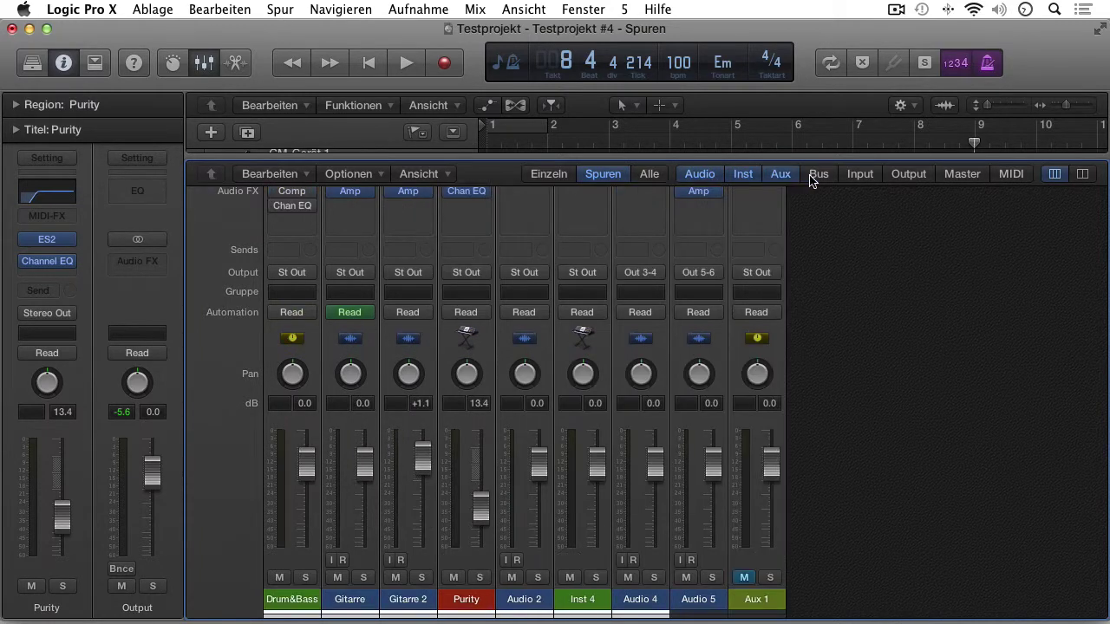
pyautogui.click(817, 174)
pyautogui.click(857, 175)
pyautogui.click(907, 175)
pyautogui.click(959, 175)
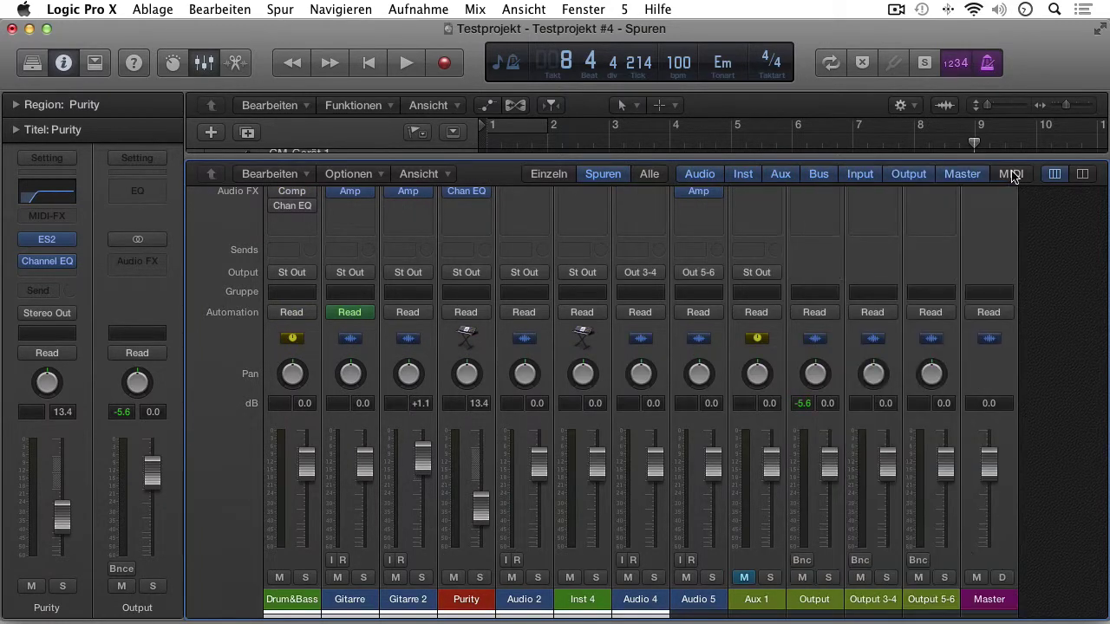
pyautogui.click(1011, 174)
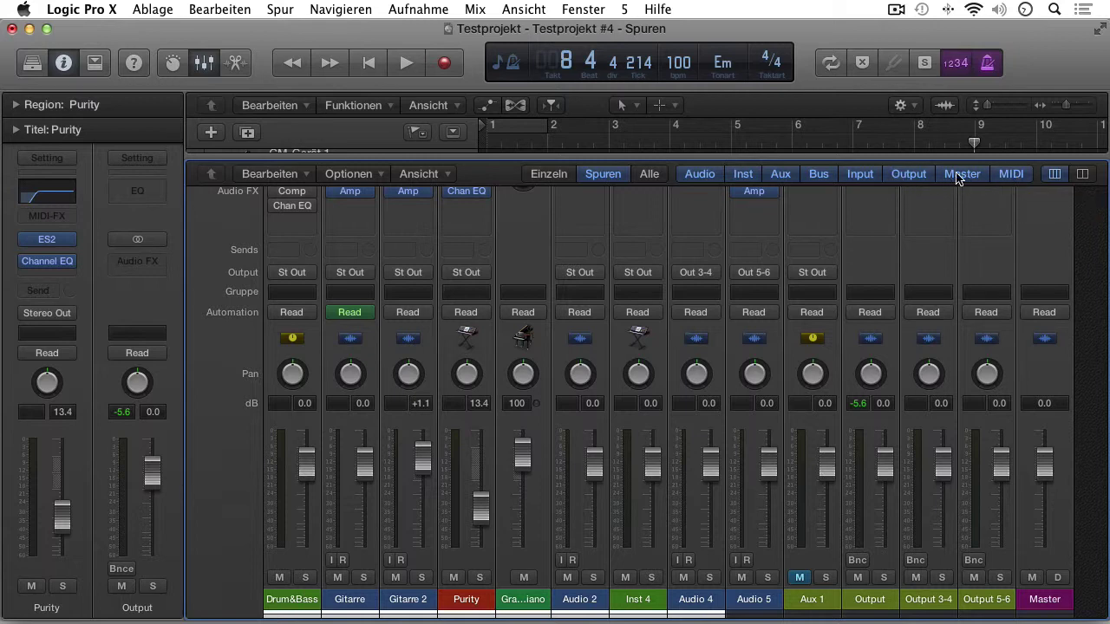
# Isolate the output channel strips in the mixer and add the master and aux strips to them
pyautogui.keyDown('alt'); pyautogui.click(905, 176); pyautogui.keyUp('alt')
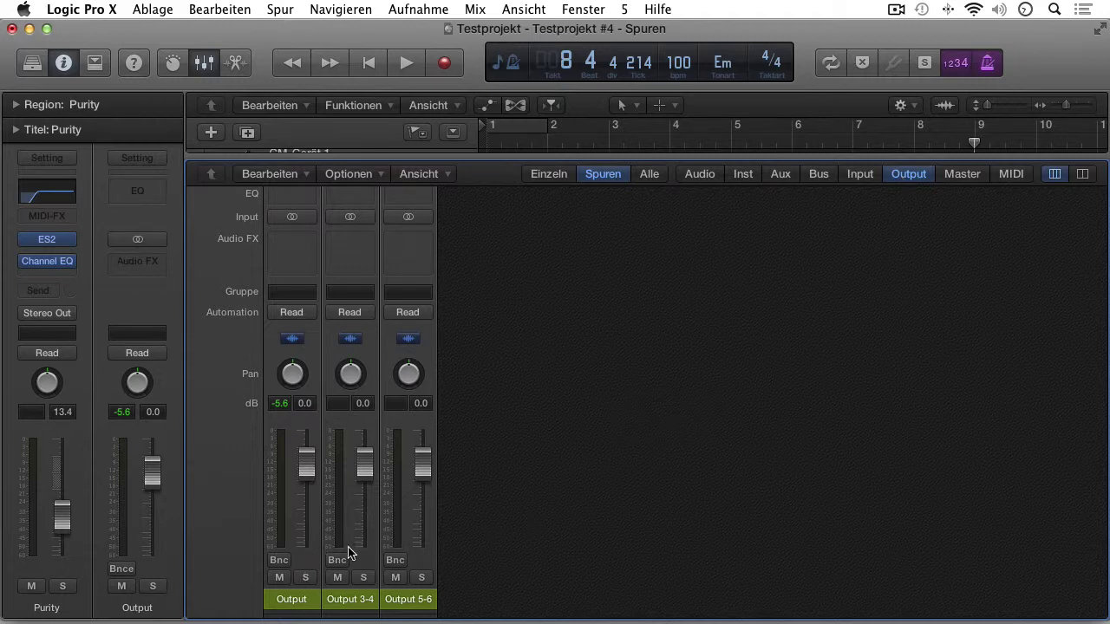
pyautogui.click(969, 177)
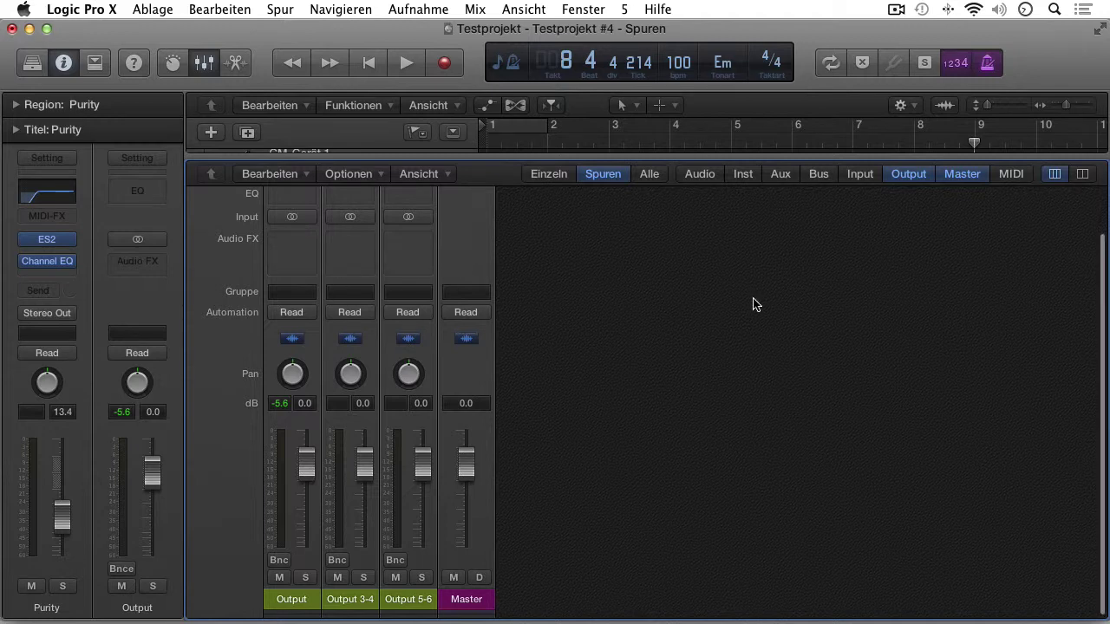
pyautogui.click(782, 178)
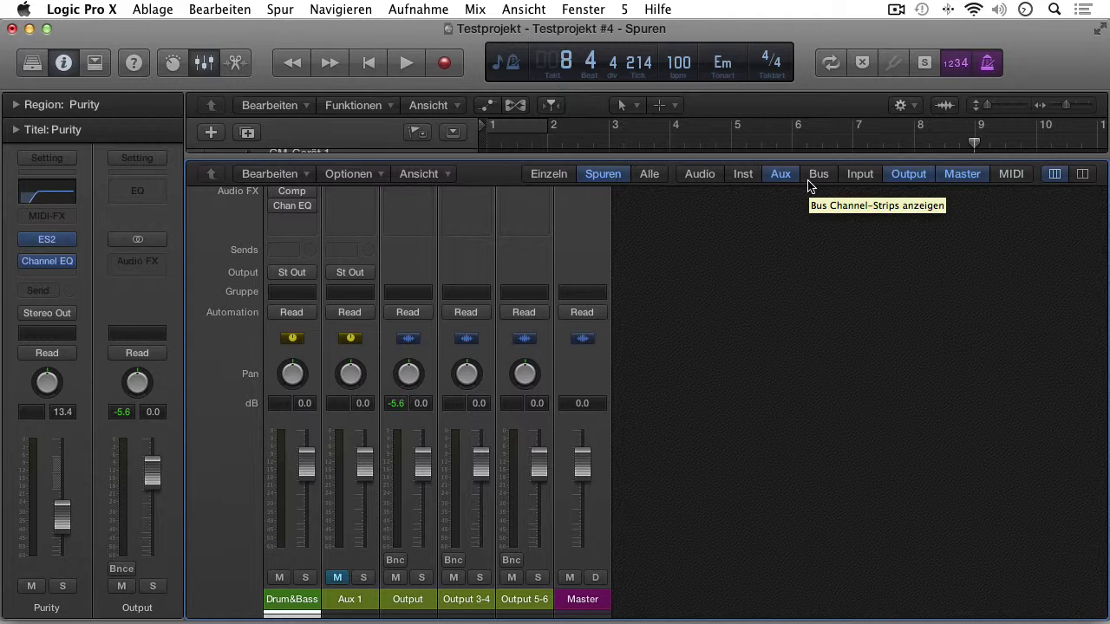
# Bring back the remaining channel strip types so that audio, instrument, bus and input are displayed as well
pyautogui.click(700, 174)
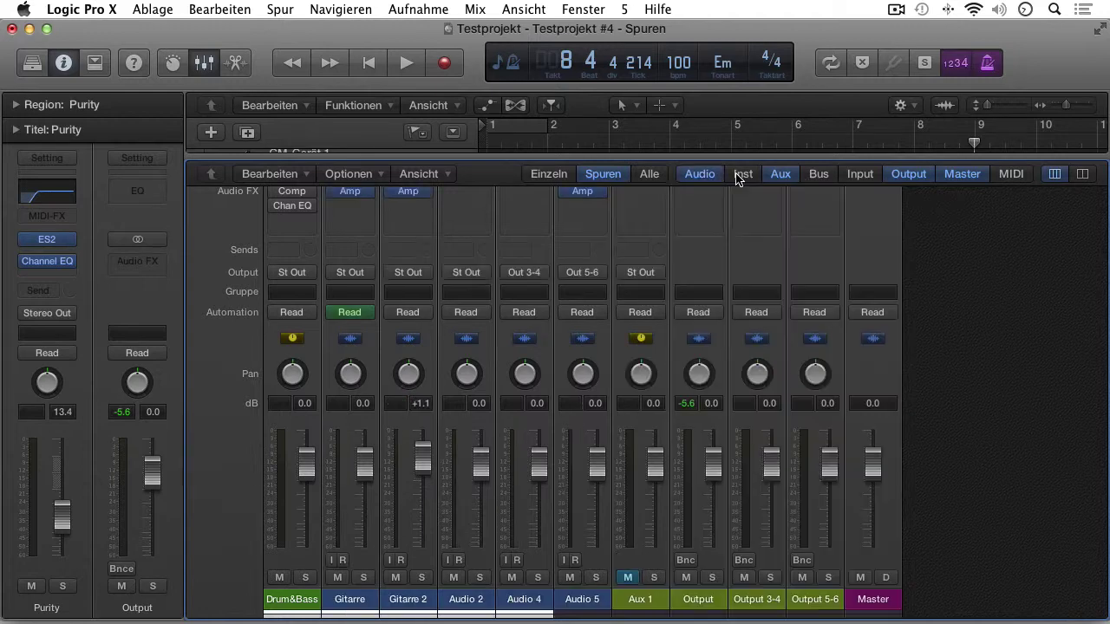
pyautogui.click(743, 175)
pyautogui.click(819, 174)
pyautogui.click(857, 174)
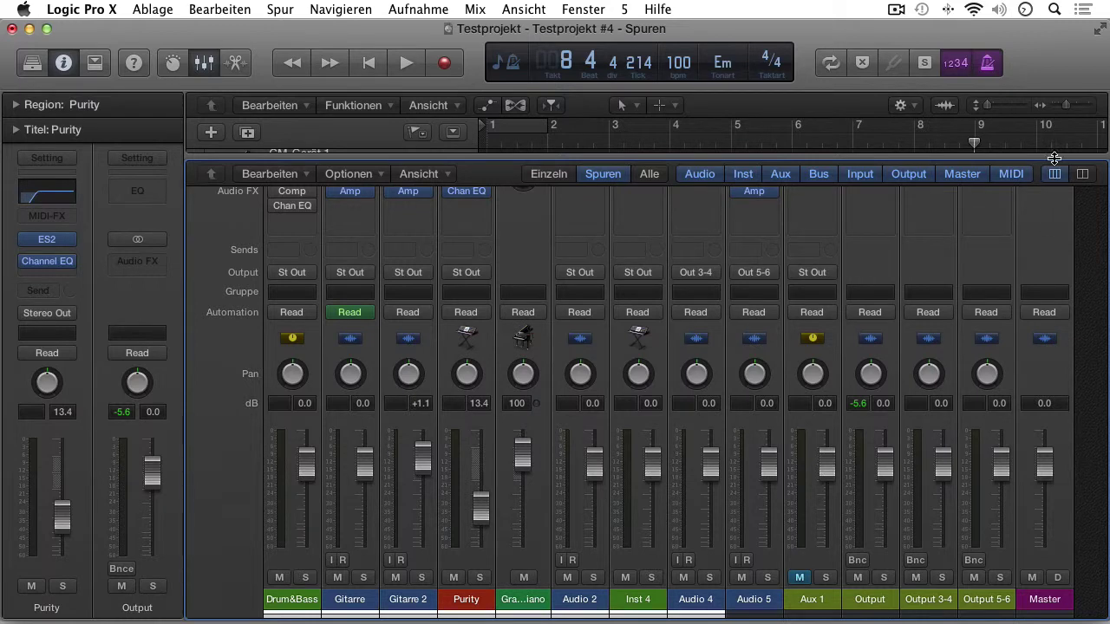
# Alternate the mixer between wide and narrow channel strips, ending with the narrow ones
pyautogui.click(1082, 174)
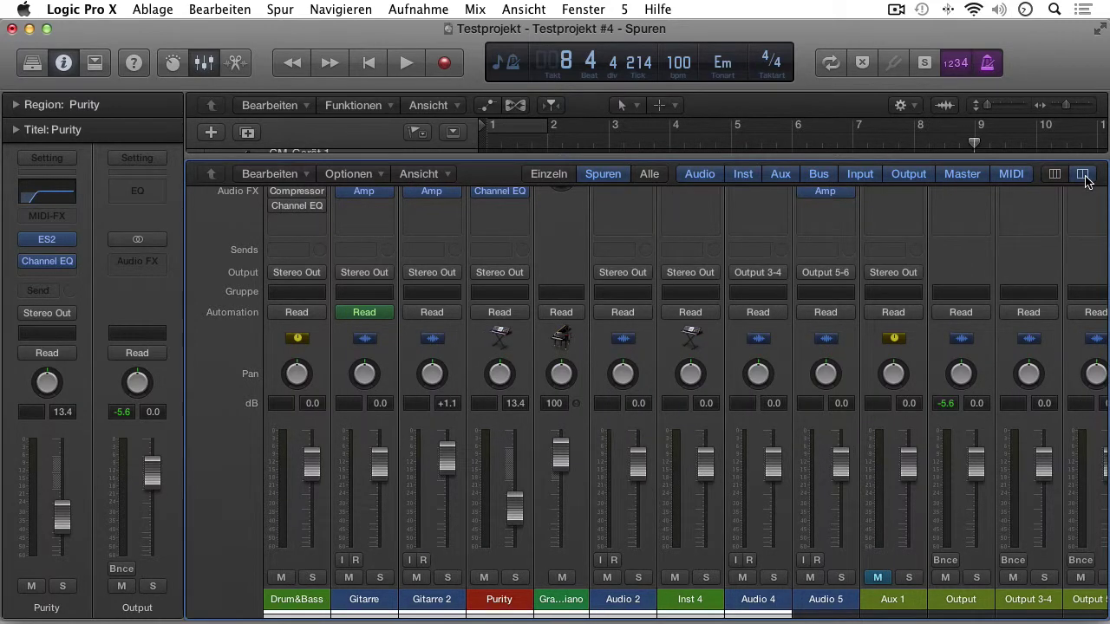
pyautogui.click(1058, 175)
pyautogui.click(1080, 178)
pyautogui.click(1054, 176)
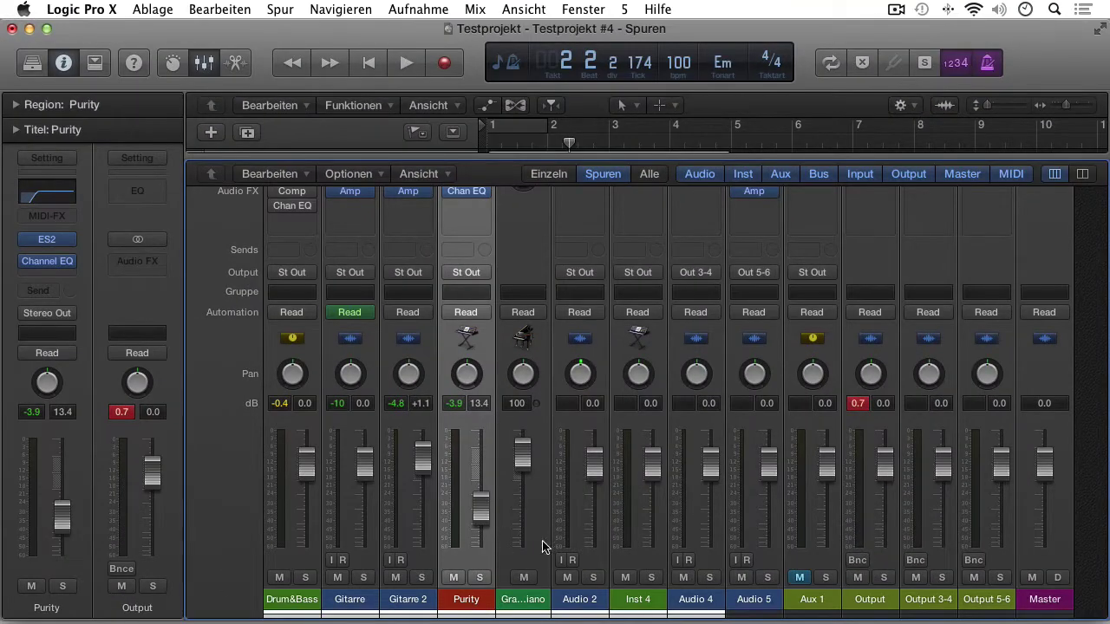
# Select the Audio 2 channel strip and view its channel strip setting options without choosing one
pyautogui.click(585, 599)
pyautogui.scroll(5, 585, 601)
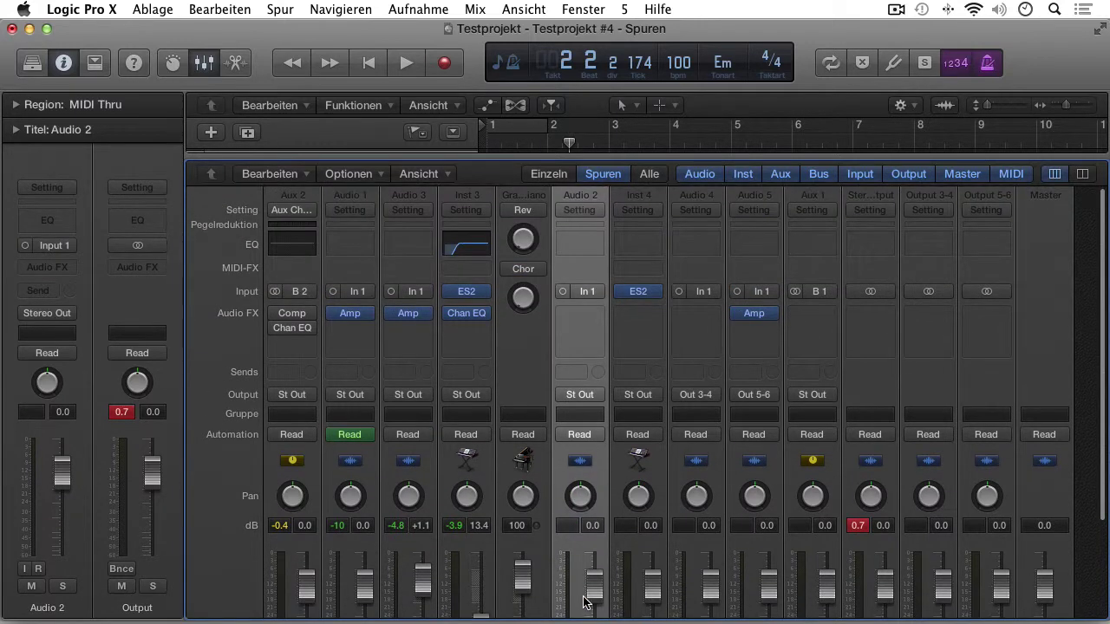
pyautogui.click(592, 214)
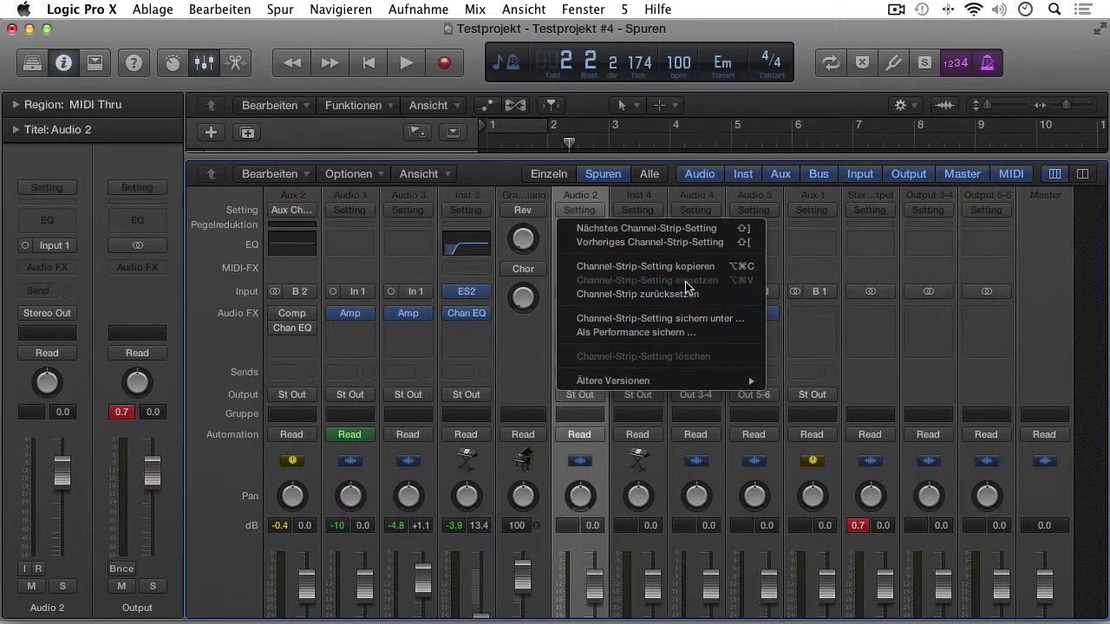
pyautogui.click(560, 423)
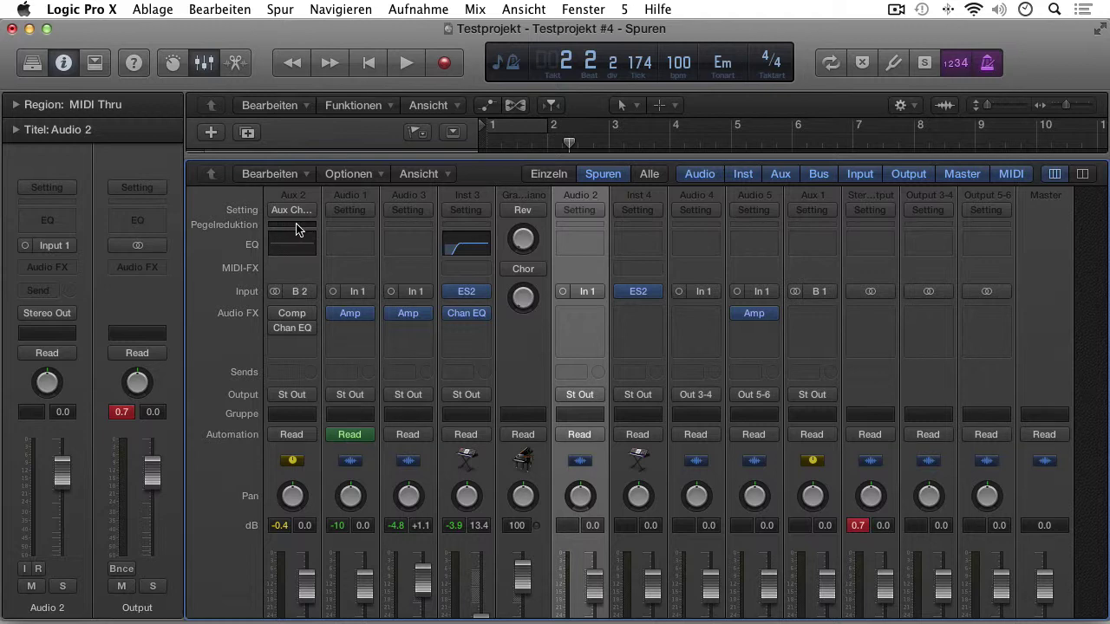
# Enable the Compressor on the Drum&Bass channel strip and play the project from bar 1 to check the gain reduction display
pyautogui.moveTo(280, 319)
pyautogui.doubleClick(484, 143)
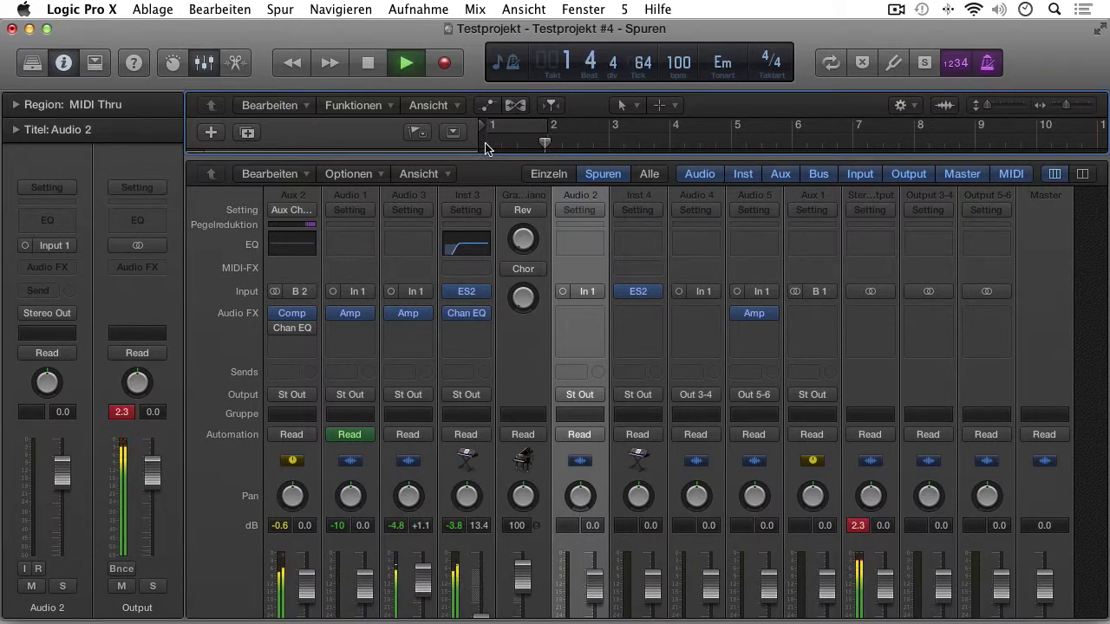
pyautogui.press('space')
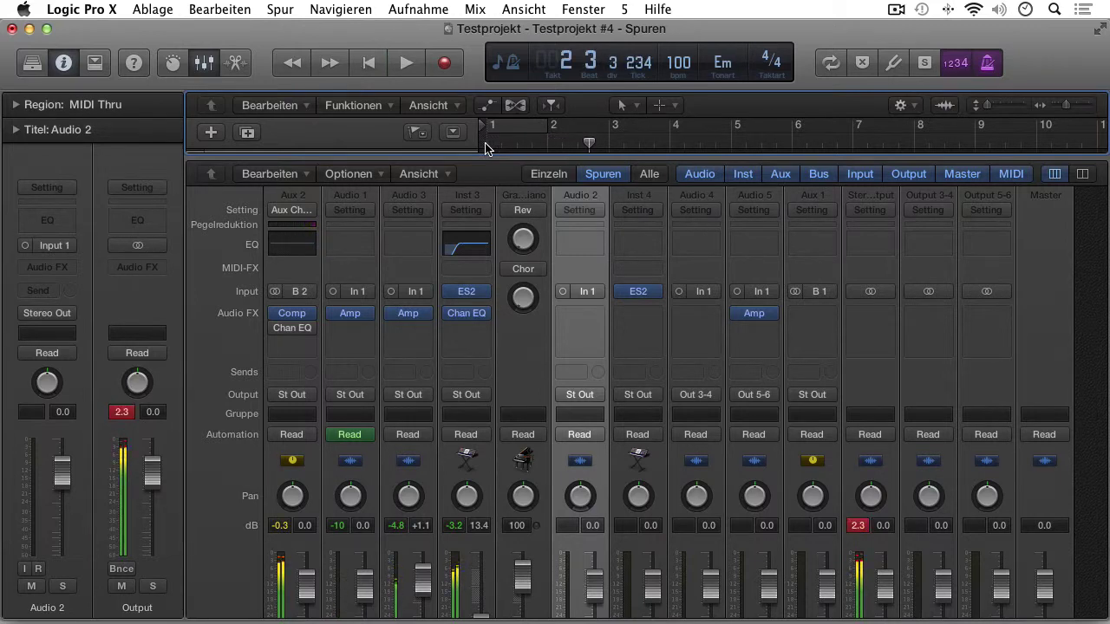
pyautogui.moveTo(276, 318)
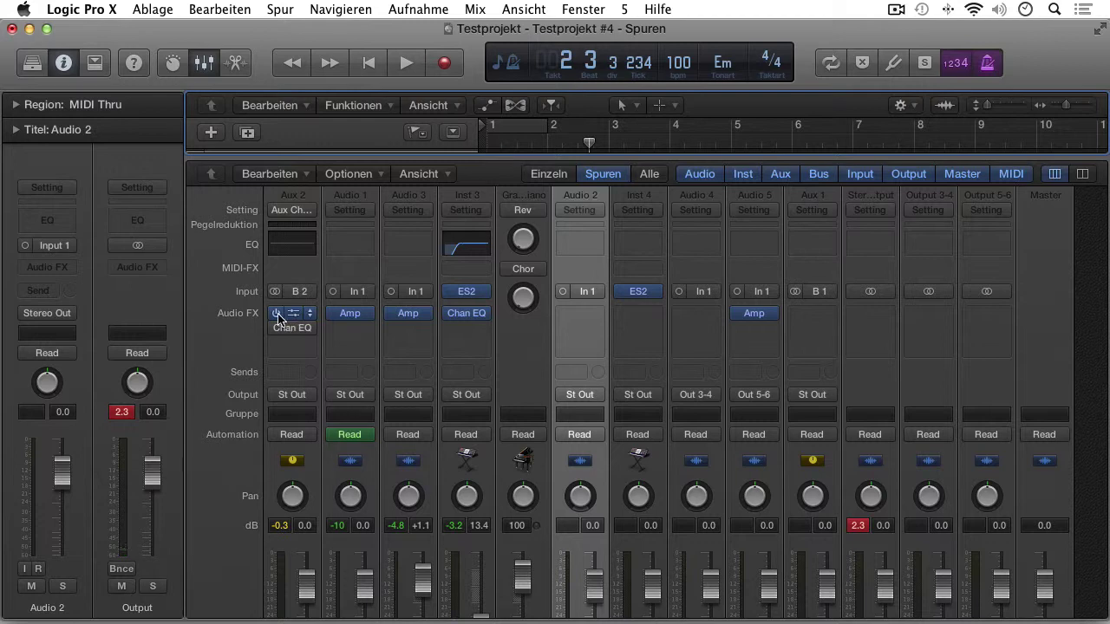
# View the Dynamics plug-ins available for the first Audio FX slot of Audio 2 without choosing one
pyautogui.click(597, 313)
pyautogui.moveTo(604, 385)
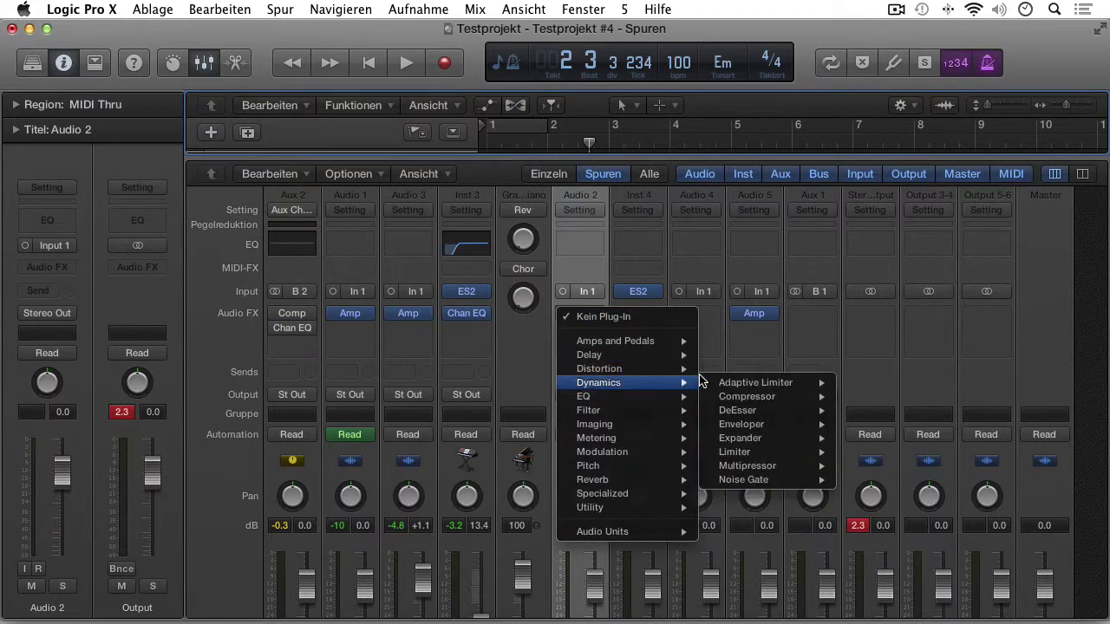
pyautogui.moveTo(741, 398)
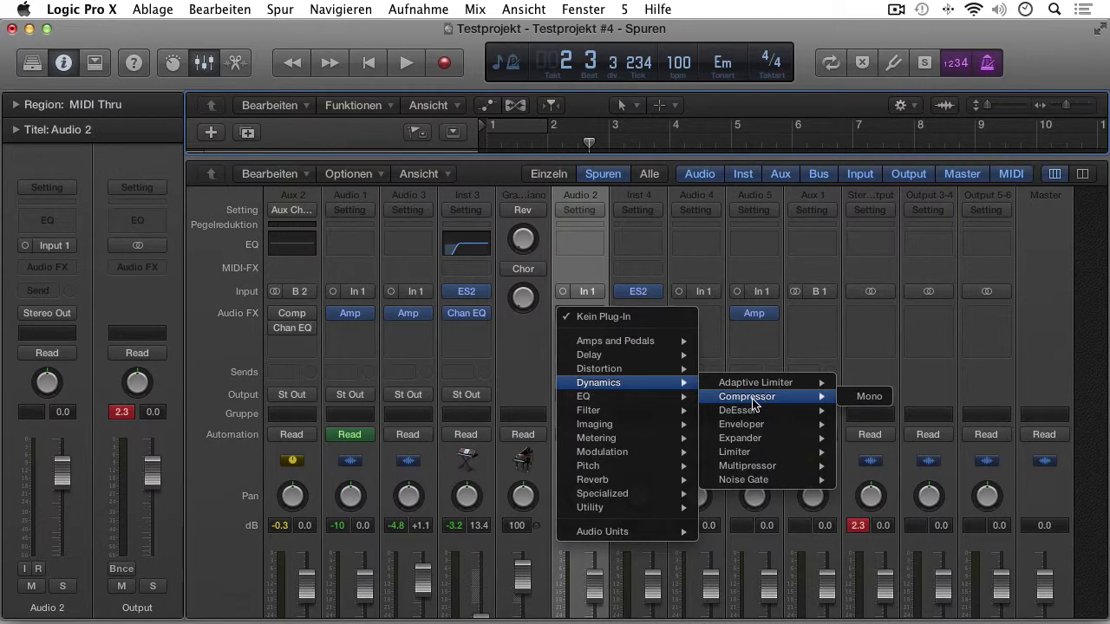
pyautogui.moveTo(741, 455)
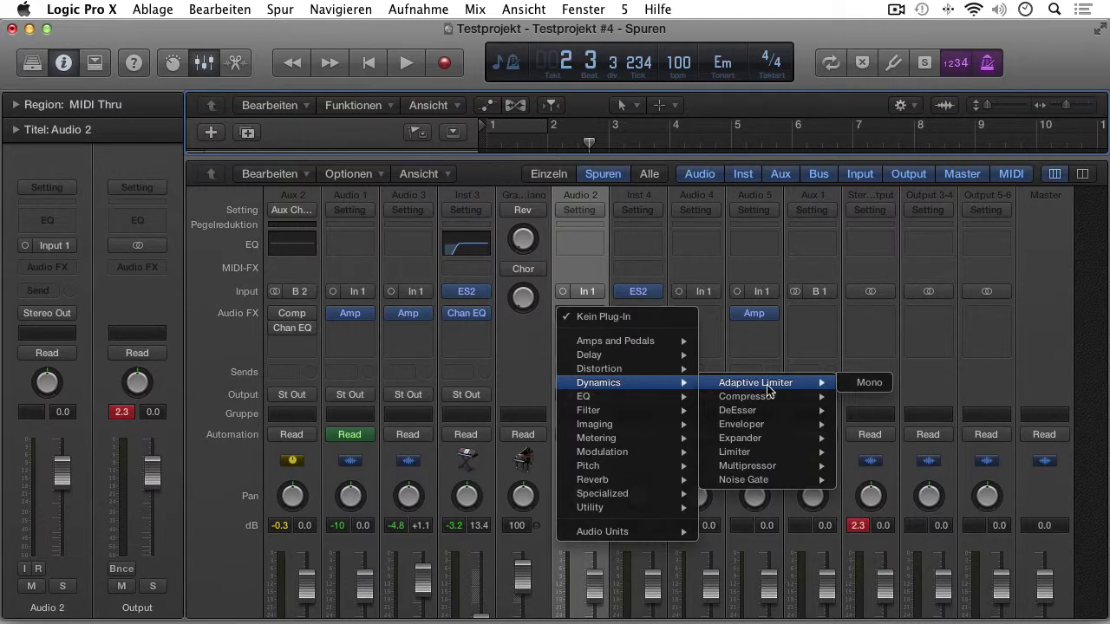
pyautogui.click(533, 367)
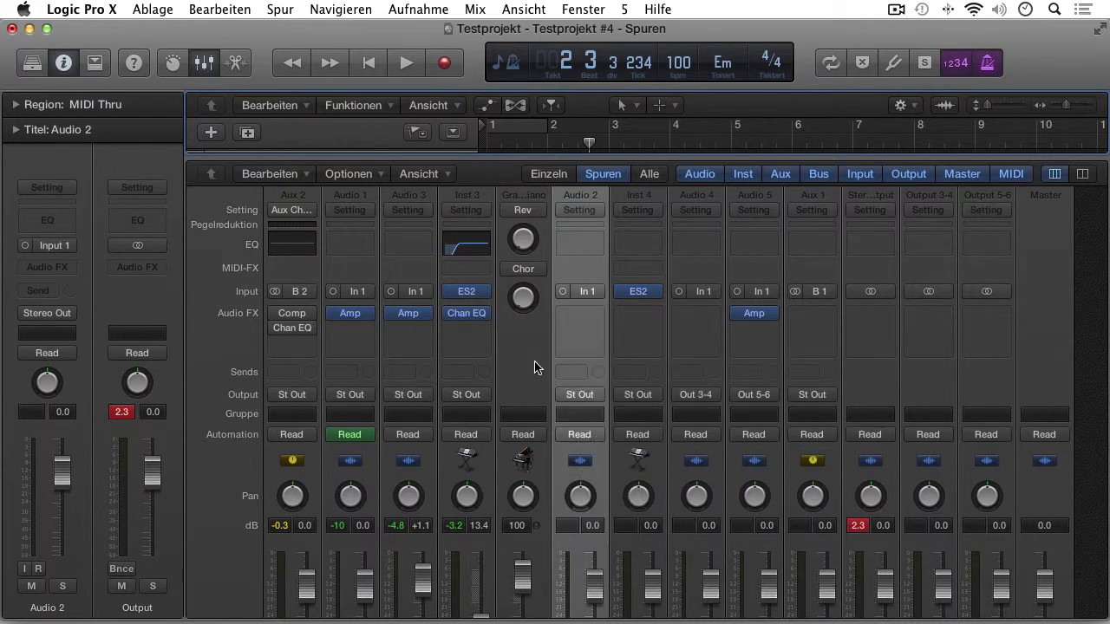
# Add a Channel EQ to Audio 2 with the low cut at about 128 Hz and the 750 Hz band raised to about +16.5 dB
pyautogui.doubleClick(583, 245)
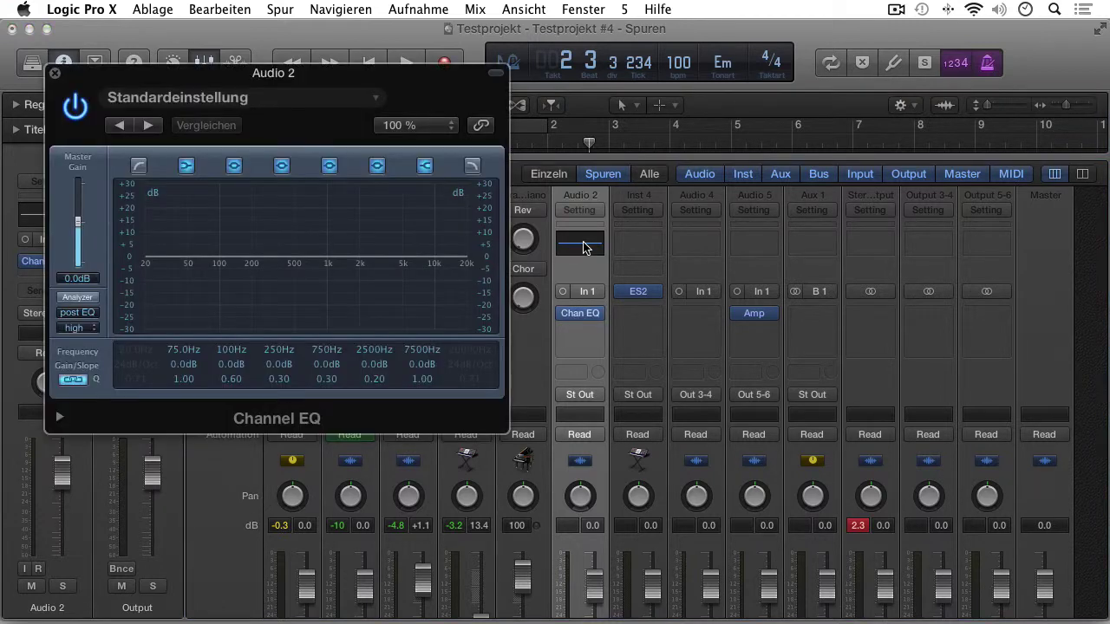
pyautogui.click(141, 167)
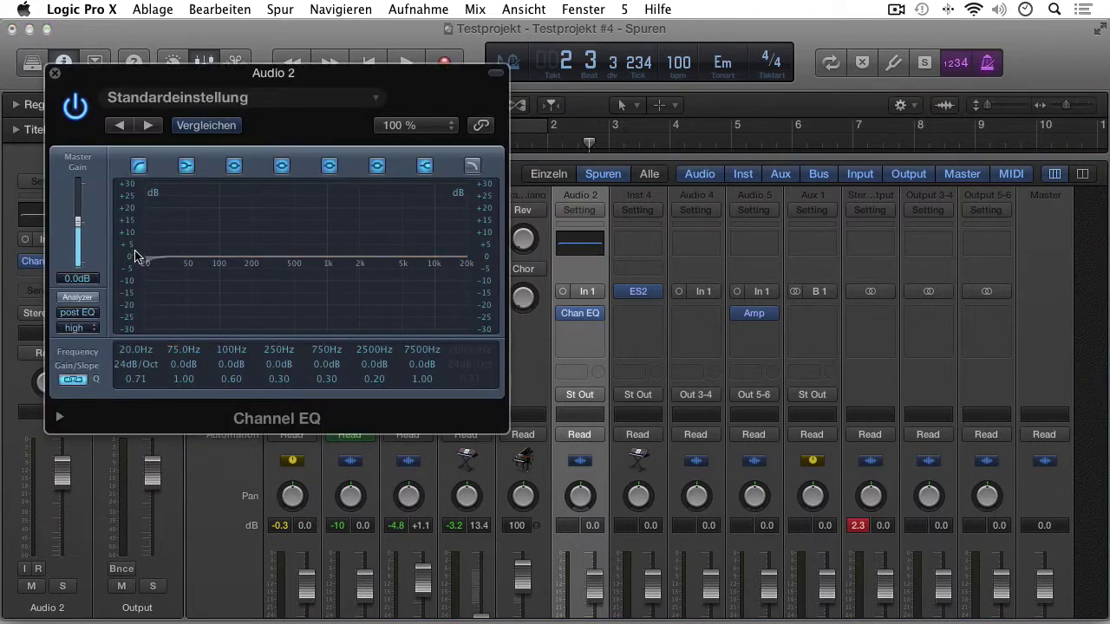
pyautogui.moveTo(131, 342); pyautogui.dragTo(167, 240)
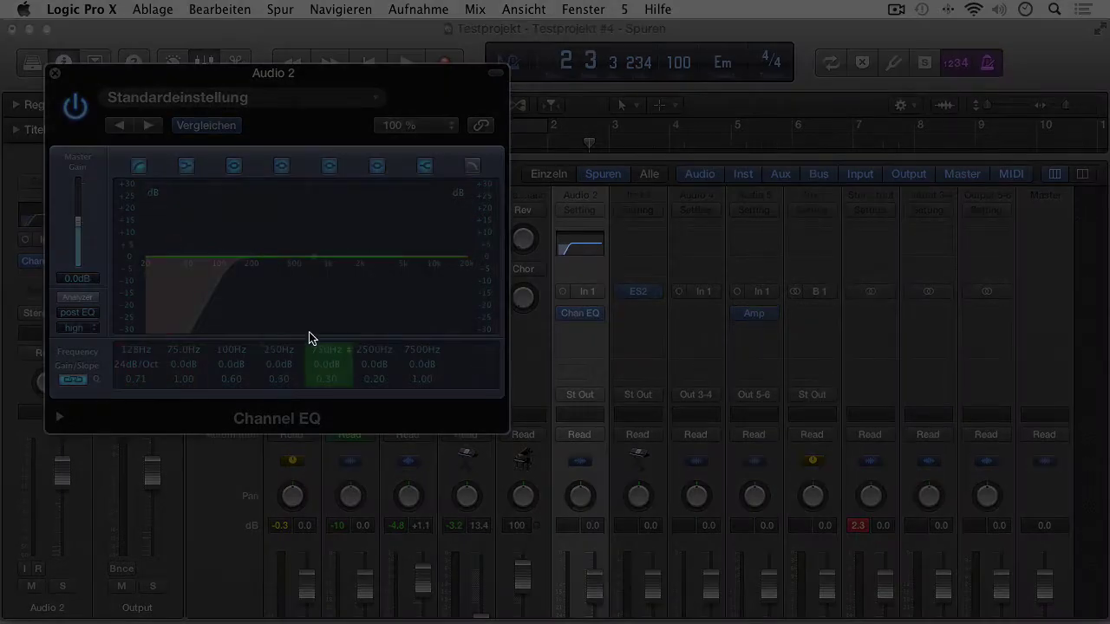
pyautogui.moveTo(327, 373); pyautogui.dragTo(329, 339)
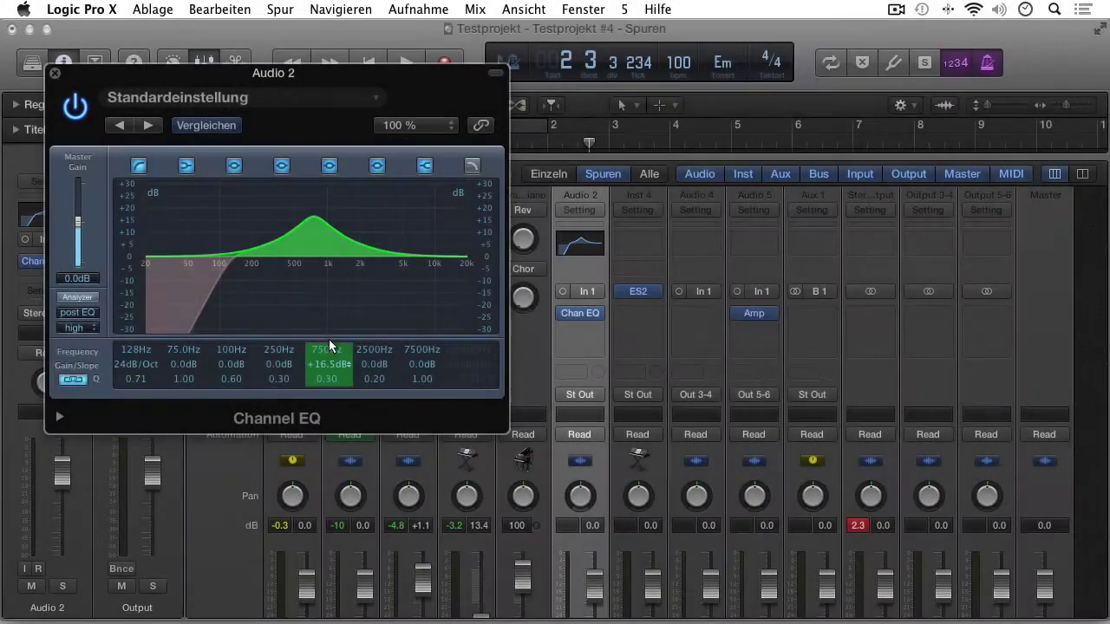
pyautogui.click(55, 73)
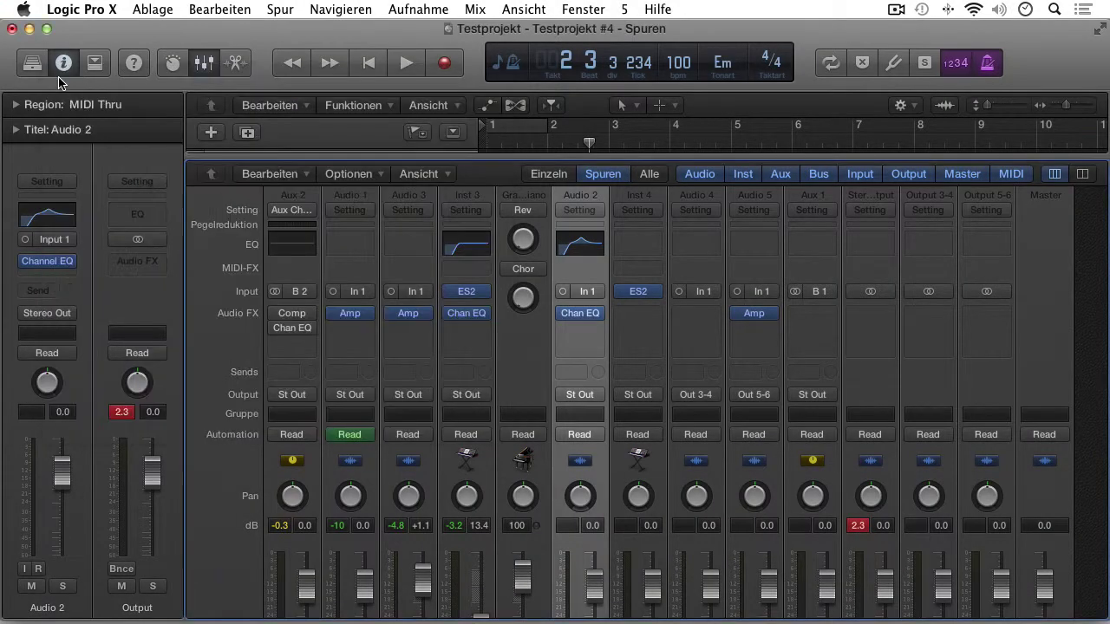
# Remove the Channel EQ from the Audio 2 channel strip
pyautogui.click(603, 313)
pyautogui.click(578, 342)
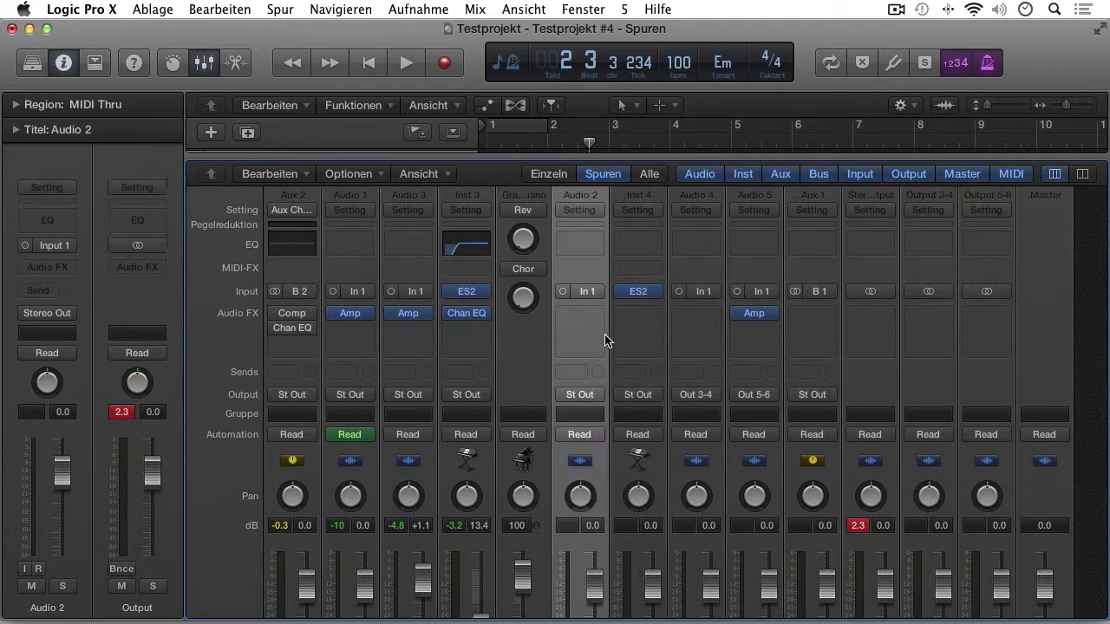
# Alternate the Audio 2 channel format between stereo and mono, ending with mono
pyautogui.click(563, 291)
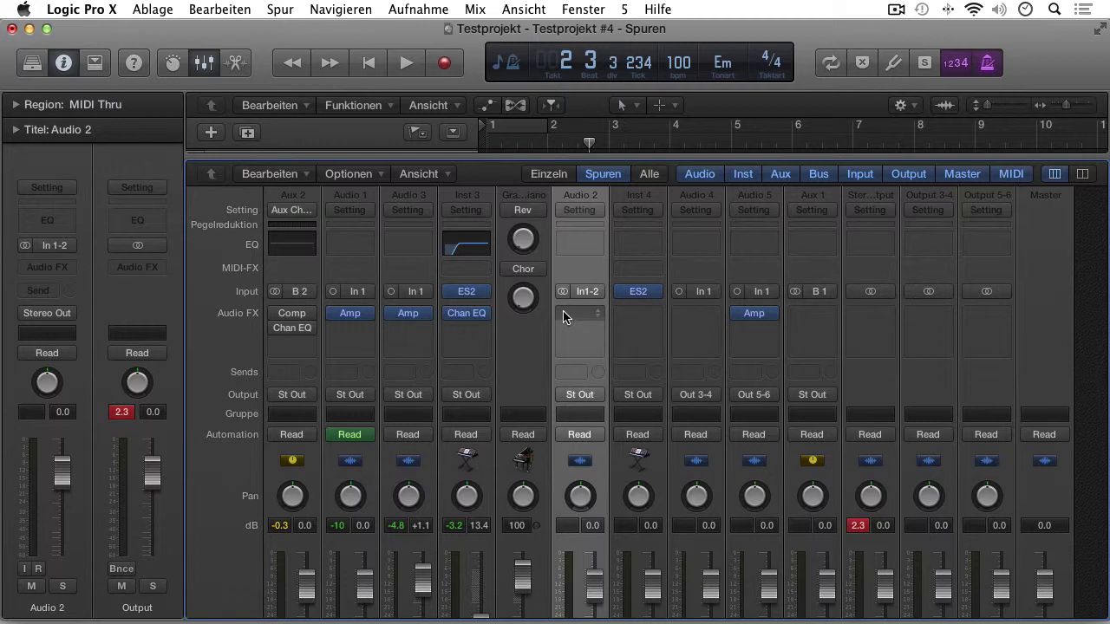
pyautogui.click(563, 291)
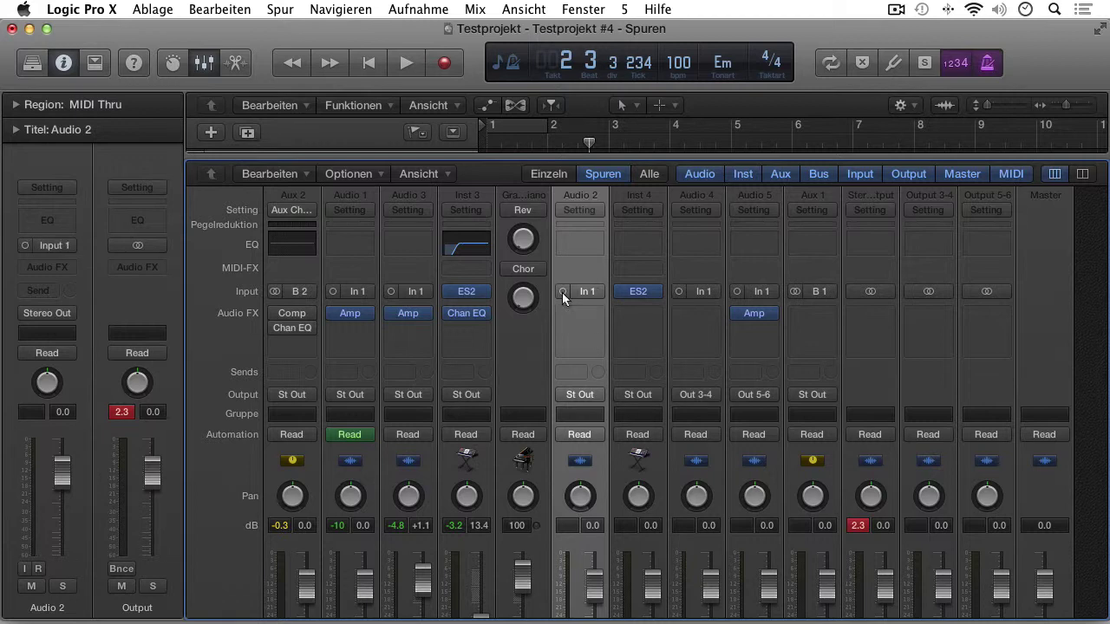
pyautogui.click(563, 292)
pyautogui.click(563, 292)
# View the input sources selectable for Audio 2 and leave the assignment at Input 1
pyautogui.click(598, 293)
pyautogui.moveTo(639, 339)
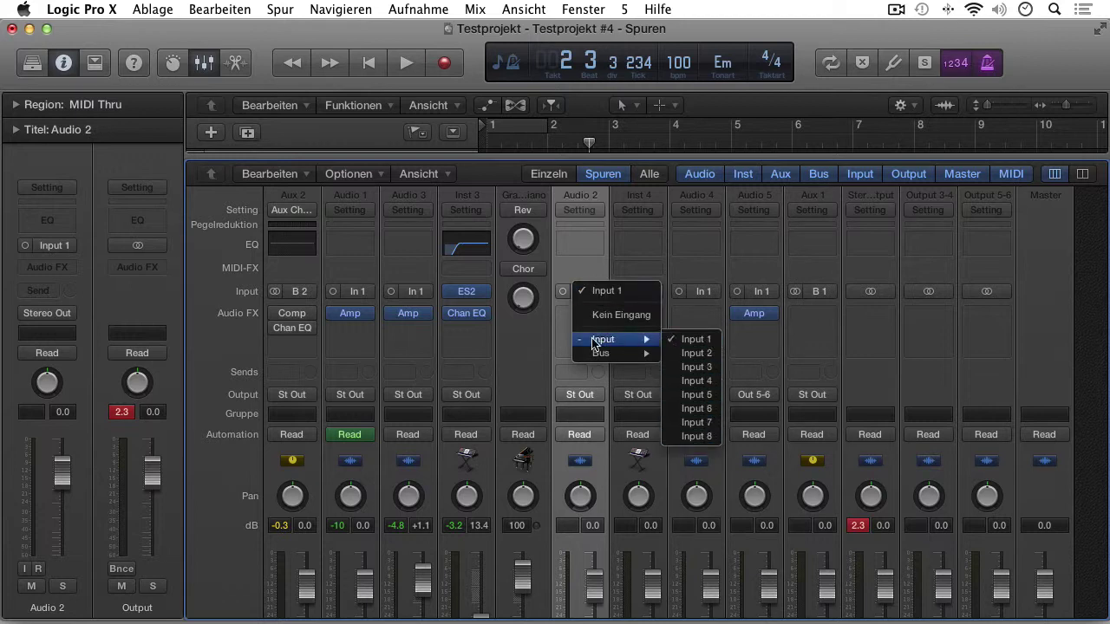
pyautogui.click(534, 340)
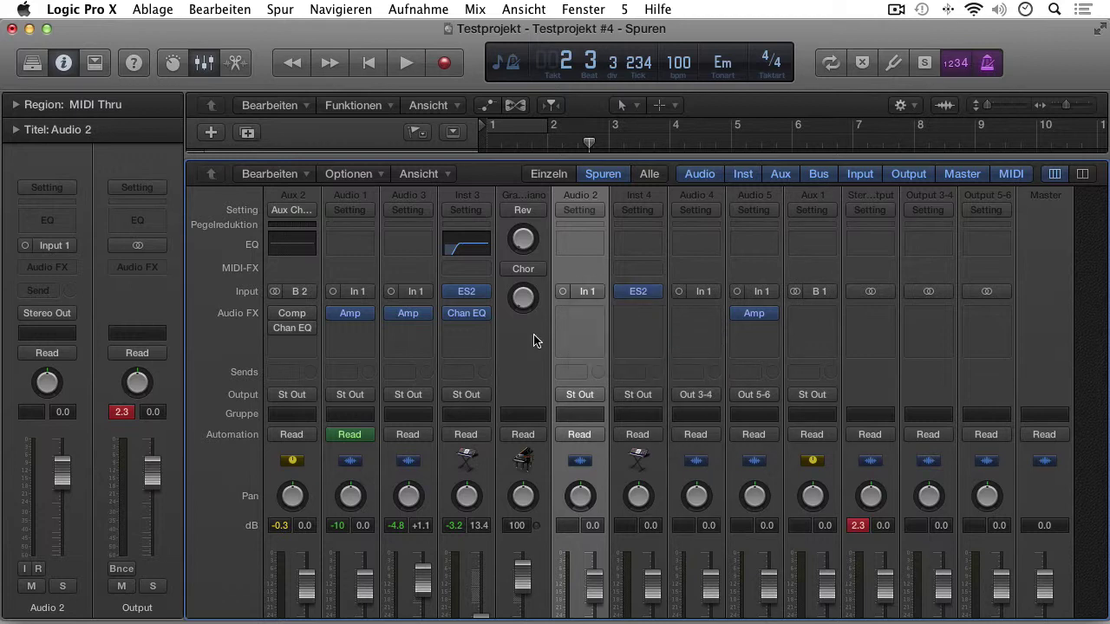
# Examine the effect categories for Audio 2, including third-party Audio Units and the mono variants of the Space Designer reverb, without choosing a plug-in
pyautogui.click(603, 316)
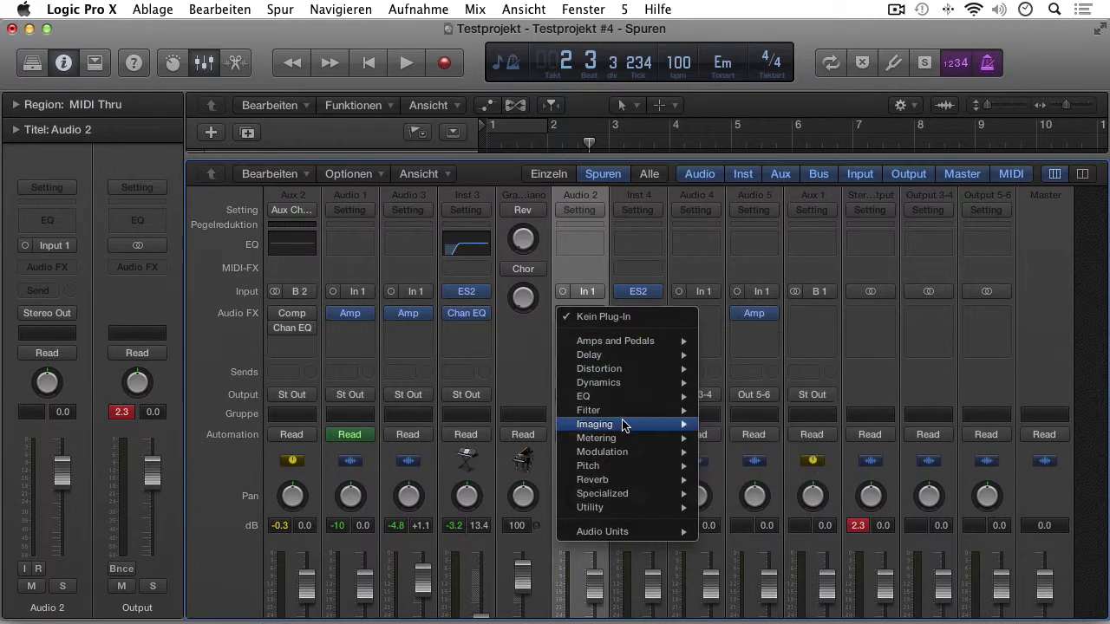
pyautogui.moveTo(644, 452)
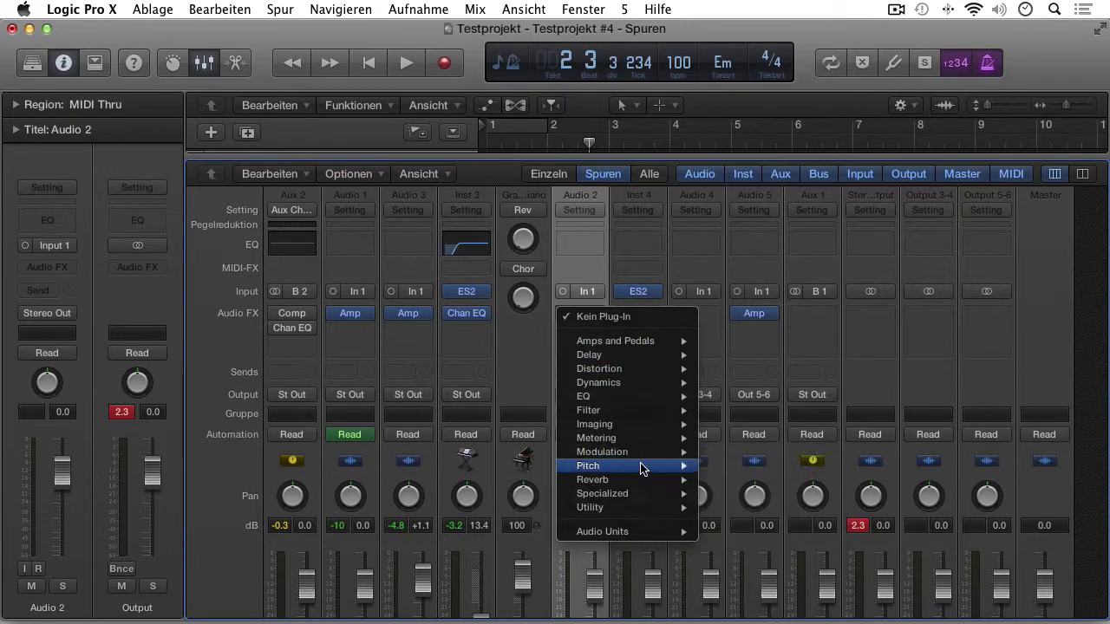
pyautogui.moveTo(639, 535)
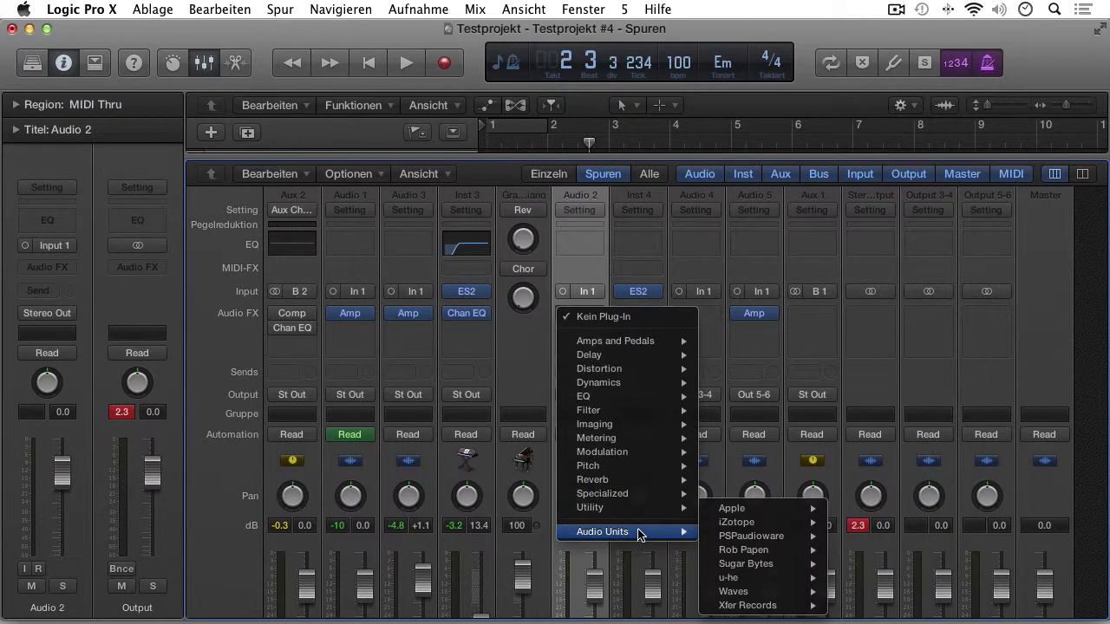
pyautogui.moveTo(628, 484)
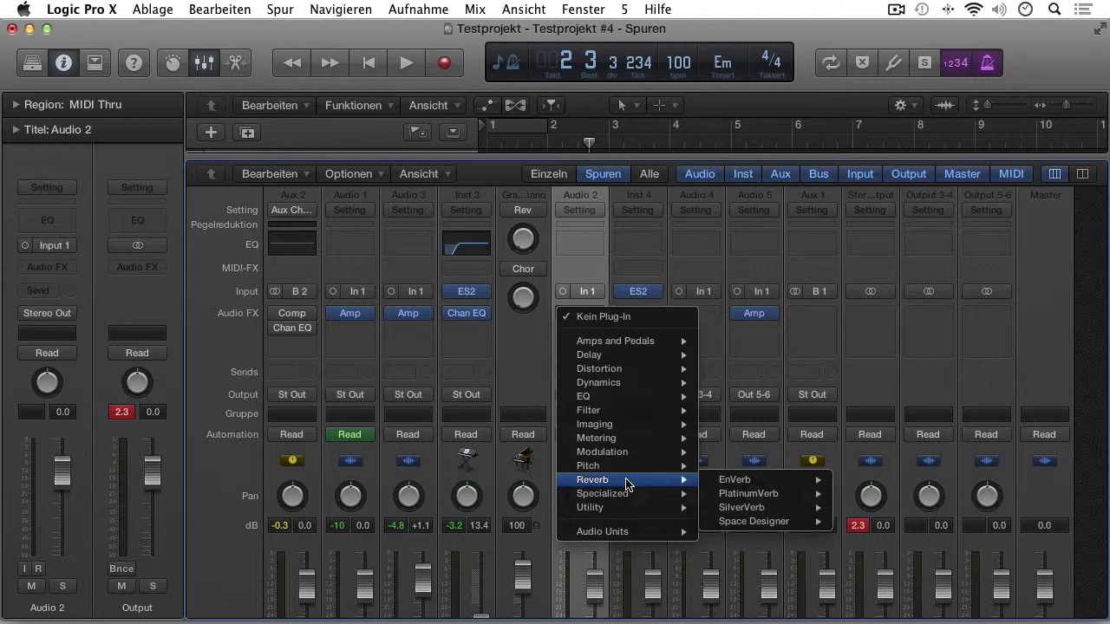
pyautogui.moveTo(733, 526)
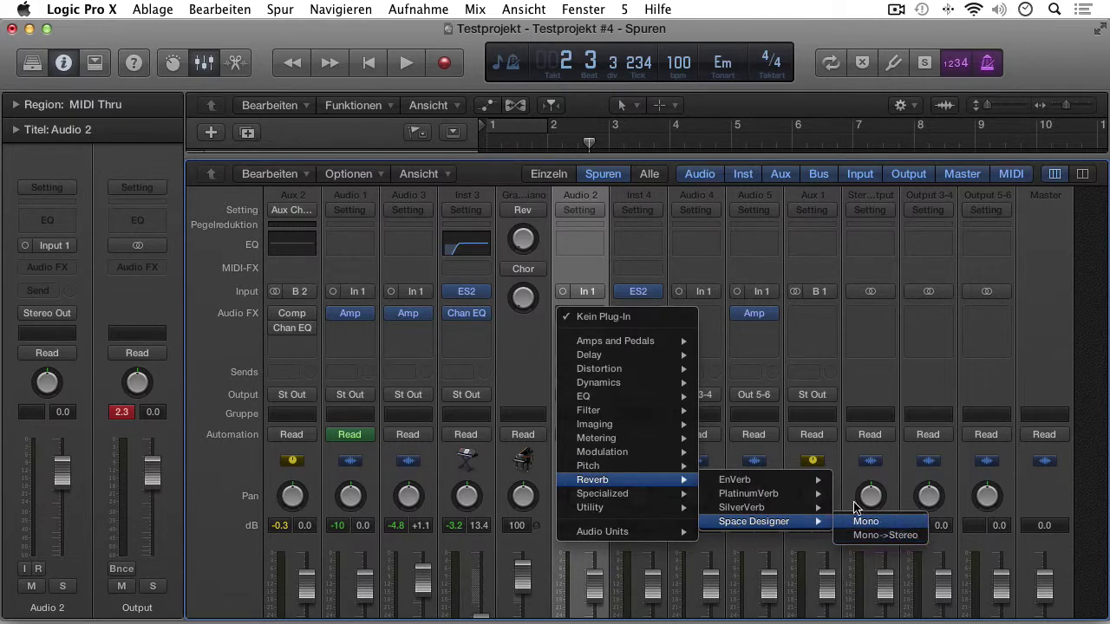
pyautogui.click(538, 352)
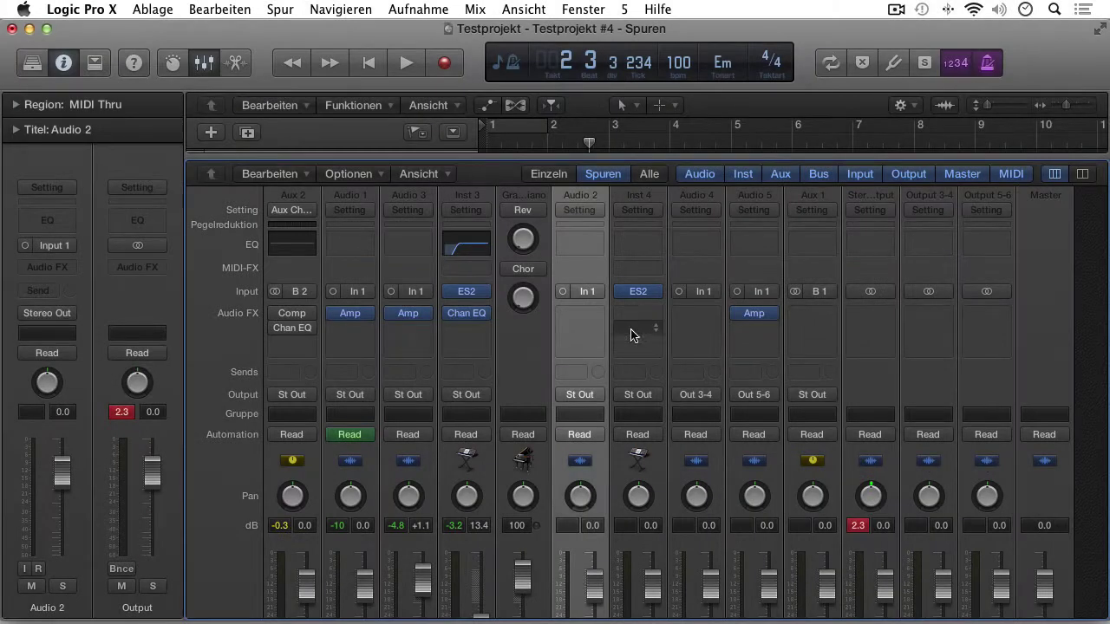
# View the channel format offered for the Space Designer reverb on Inst 4 without inserting it
pyautogui.click(654, 317)
pyautogui.moveTo(694, 480)
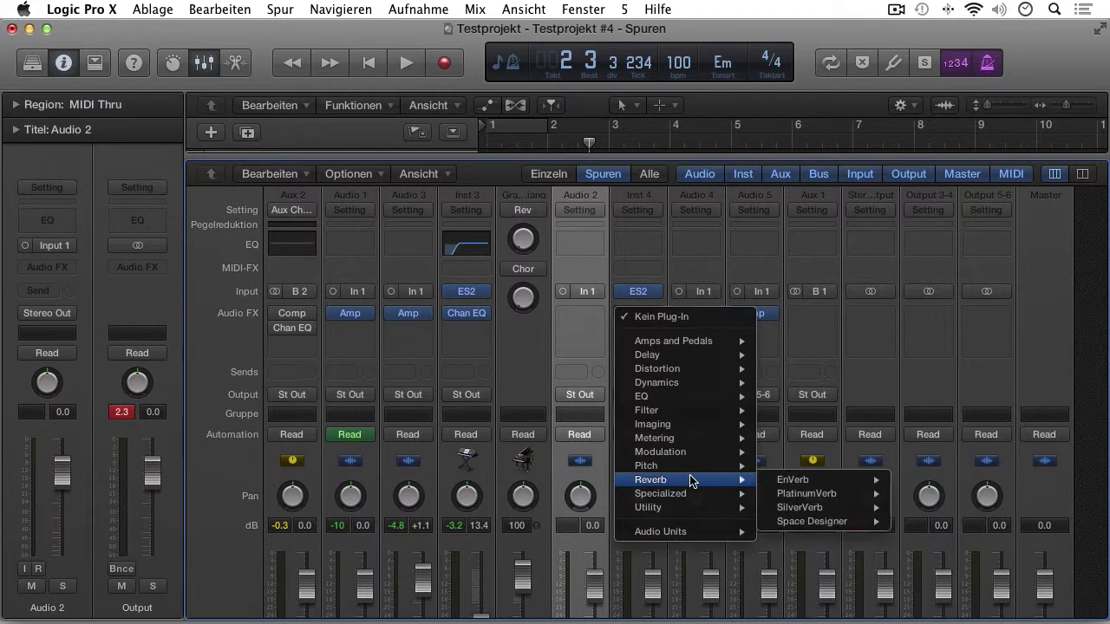
pyautogui.moveTo(815, 521)
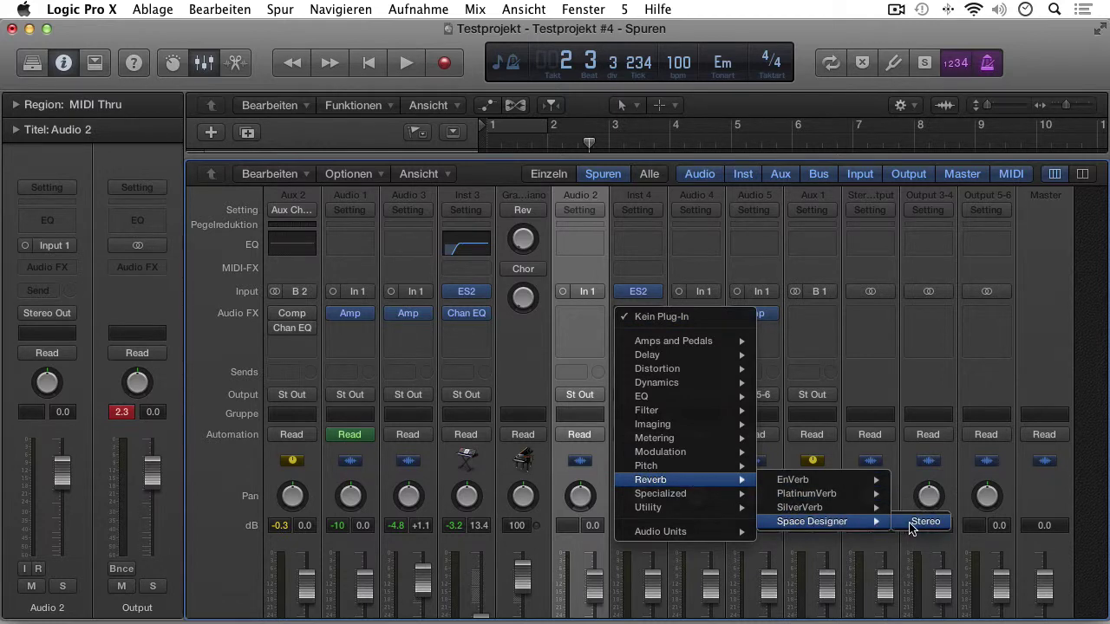
pyautogui.click(538, 340)
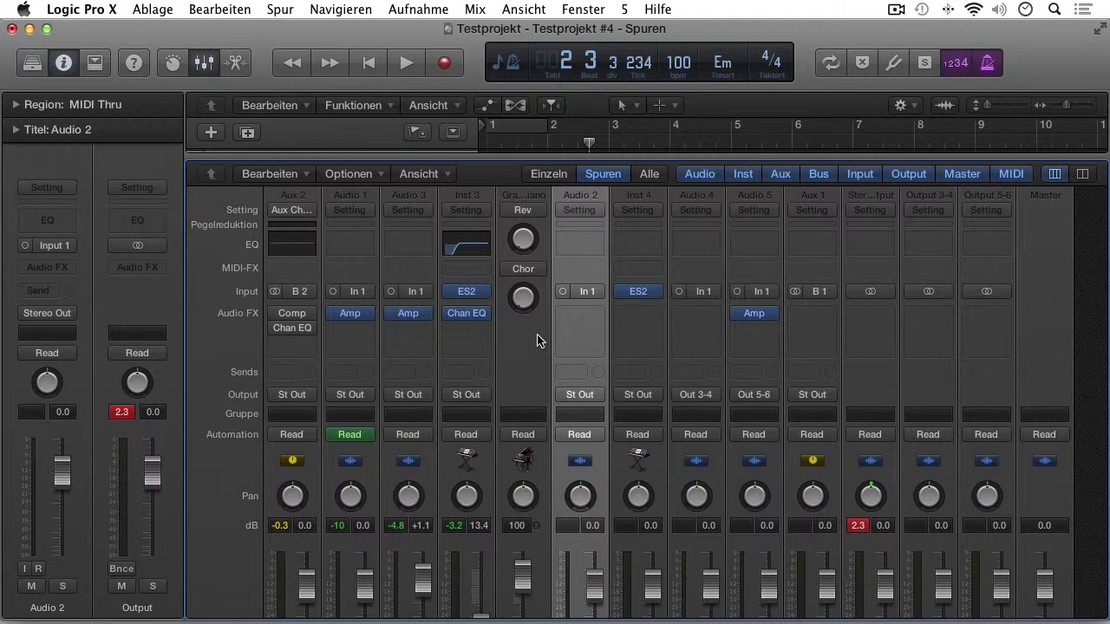
# Insert the Space Designer reverb on Audio 2, and close, reopen and close its plug-in window
pyautogui.click(598, 317)
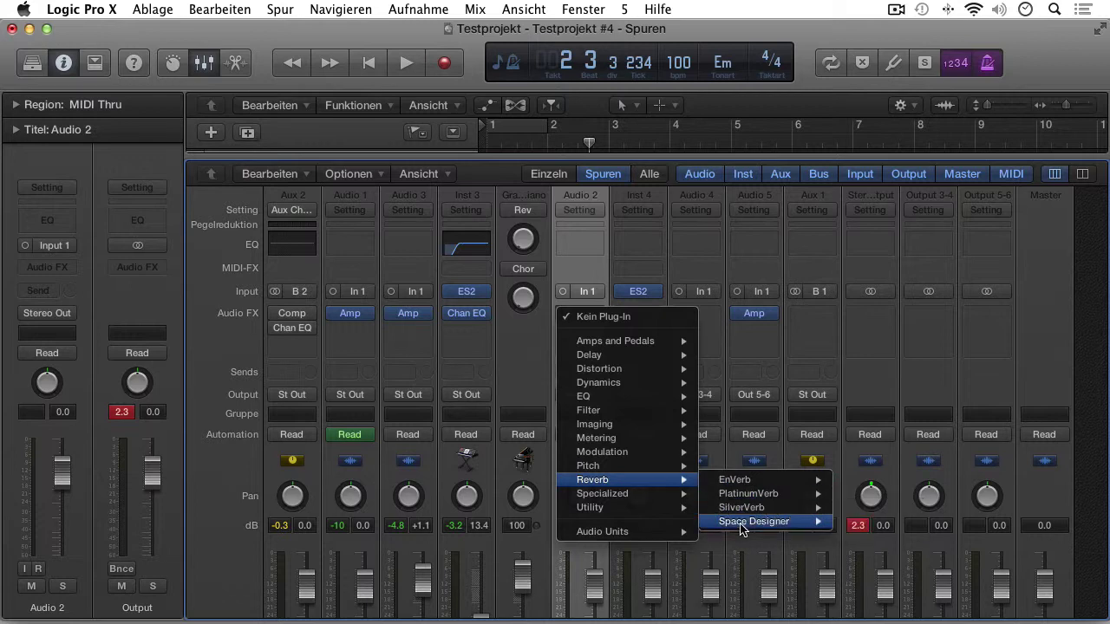
pyautogui.click(743, 522)
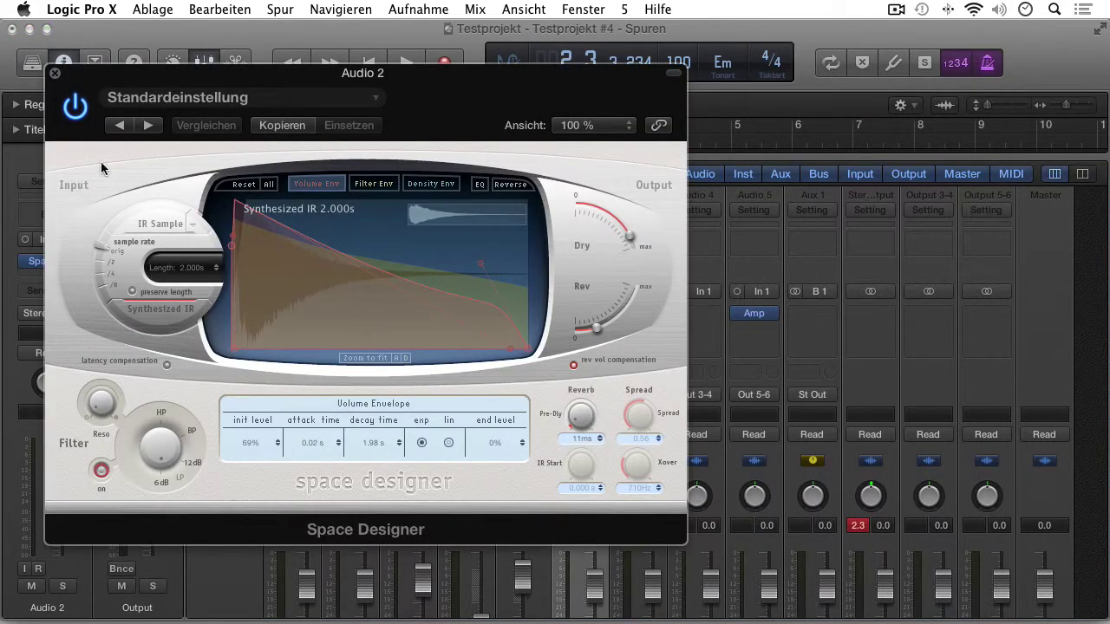
pyautogui.click(53, 73)
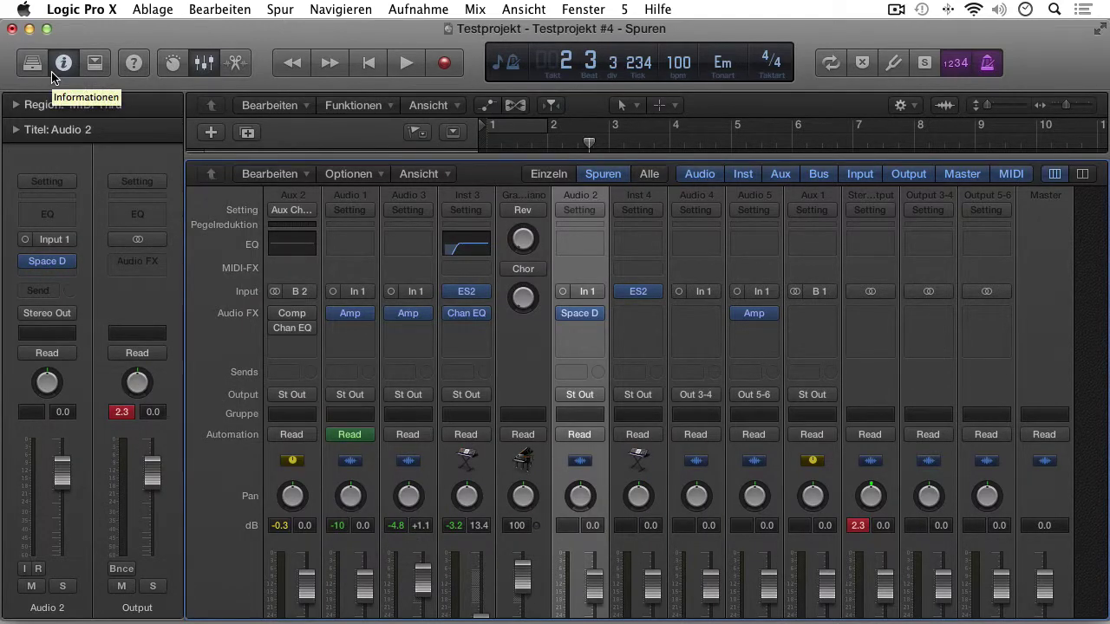
pyautogui.click(580, 315)
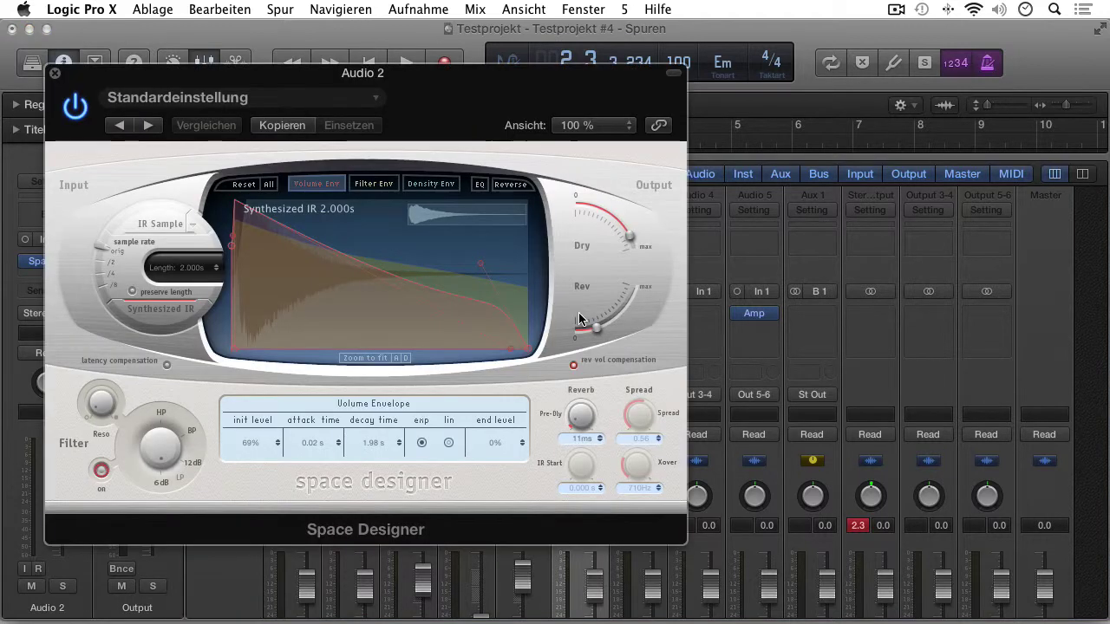
pyautogui.click(54, 76)
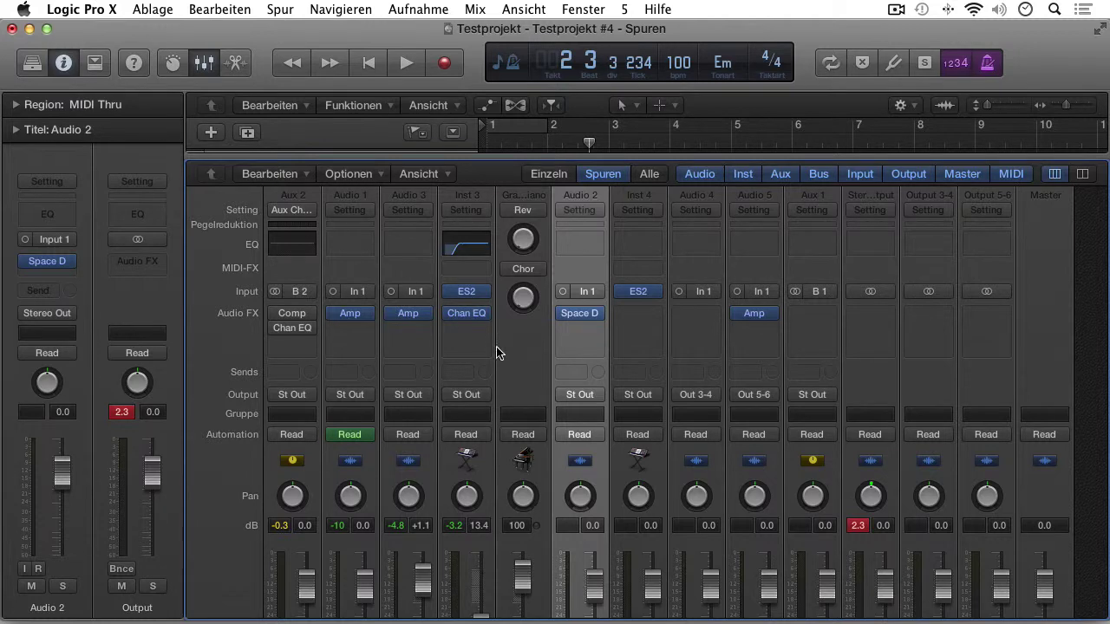
# Toggle the Space Designer bypass on Audio 2 off and on again, and remove the plug-in from its slot
pyautogui.click(561, 317)
pyautogui.click(561, 317)
pyautogui.click(597, 314)
pyautogui.moveTo(607, 325)
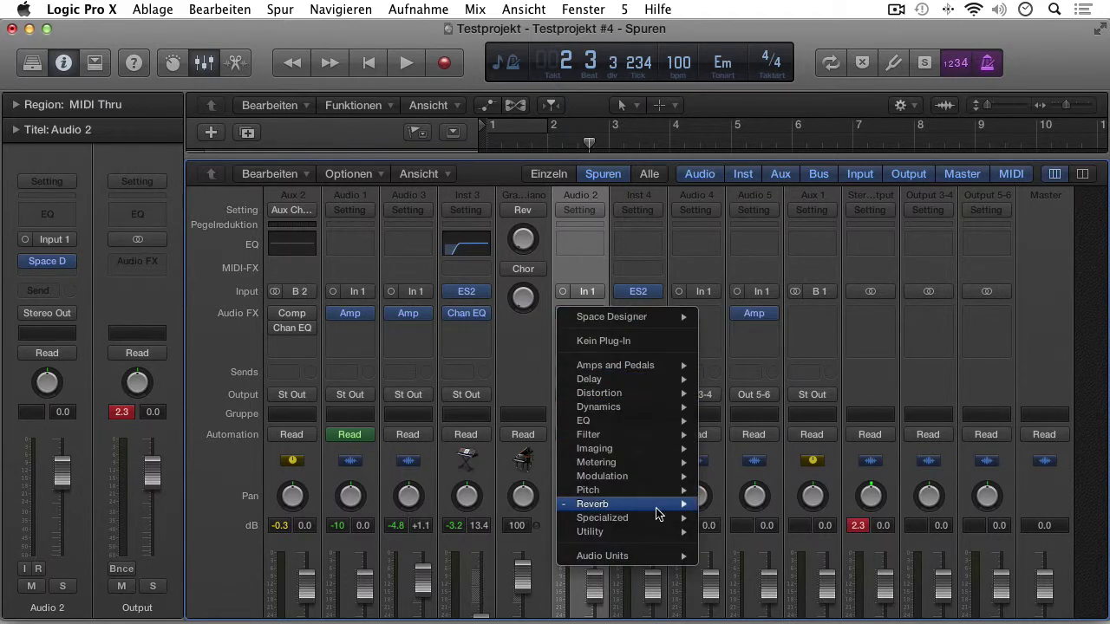
pyautogui.click(646, 342)
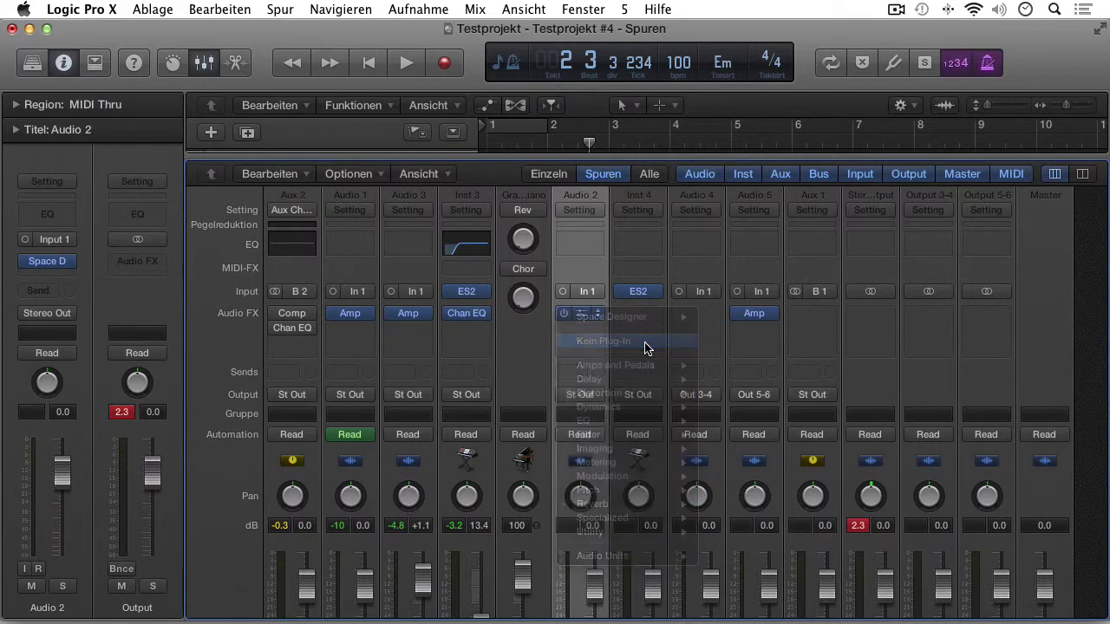
# Insert a Bitcrusher in the first effect slot of Audio 2 and a Channel EQ in the slot below it
pyautogui.click(600, 314)
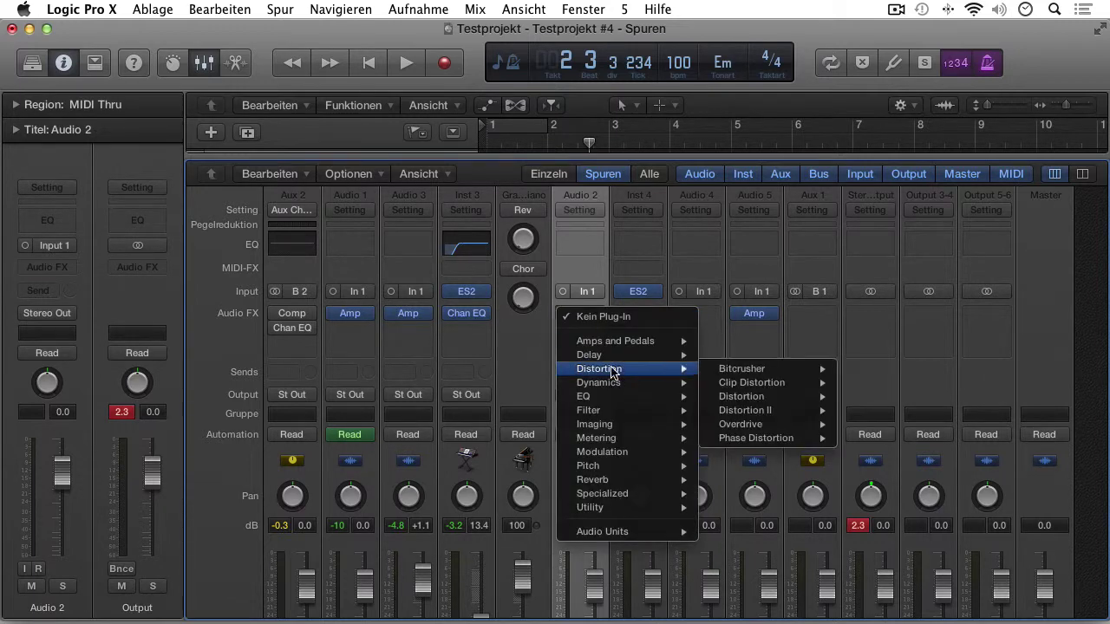
pyautogui.click(706, 368)
pyautogui.click(579, 314)
pyautogui.moveTo(609, 413)
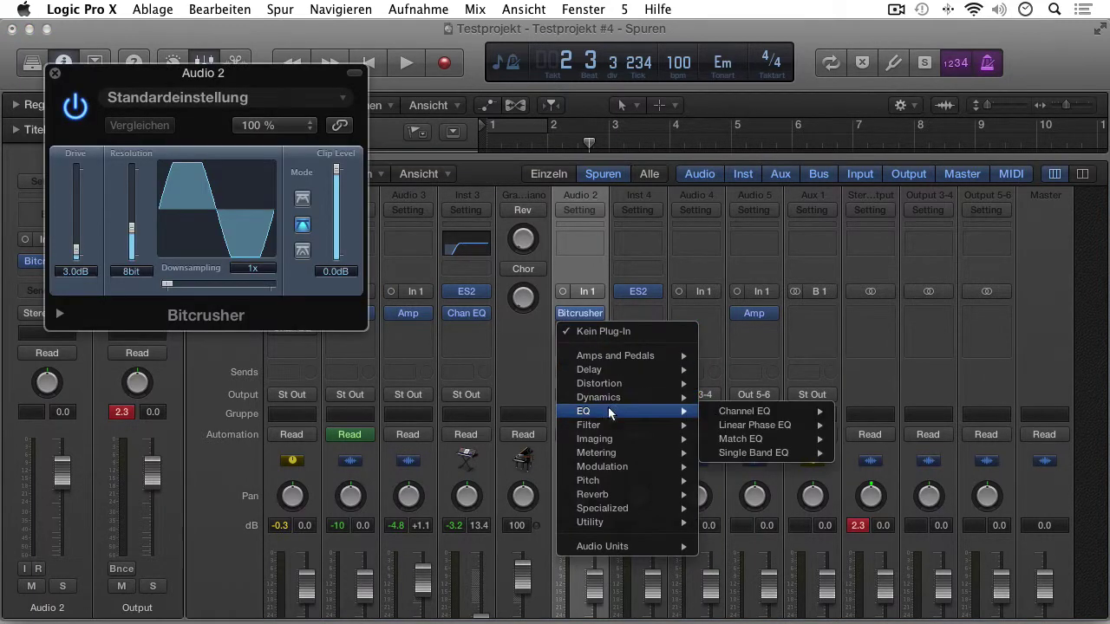
pyautogui.click(744, 411)
# Add a Compressor and a Limiter below the Channel EQ in the effect slots of Audio 2
pyautogui.click(580, 343)
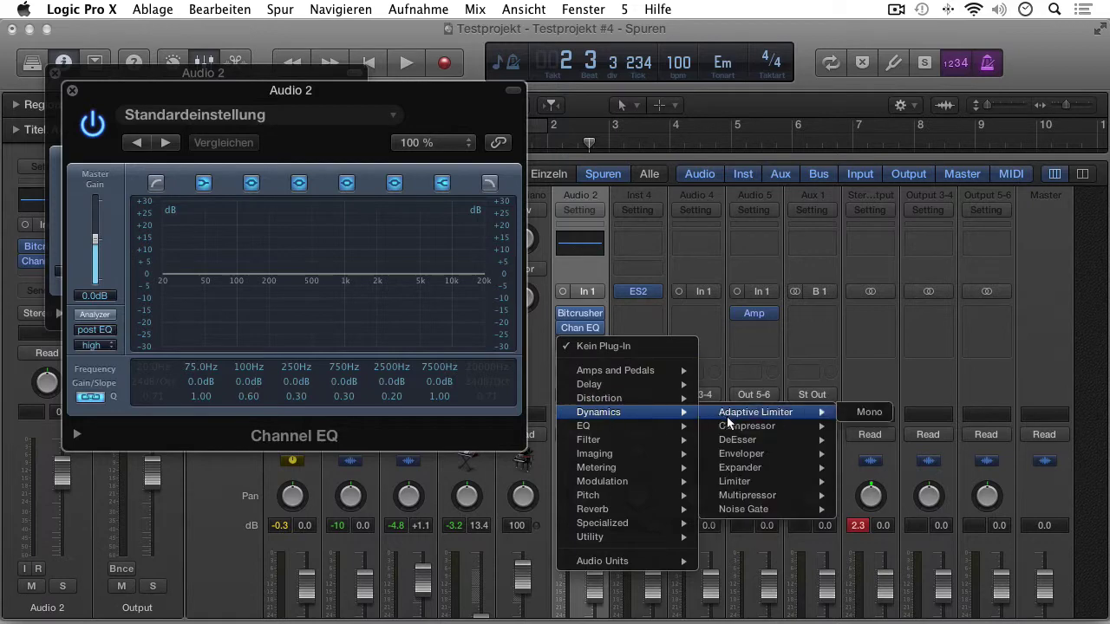
pyautogui.click(741, 426)
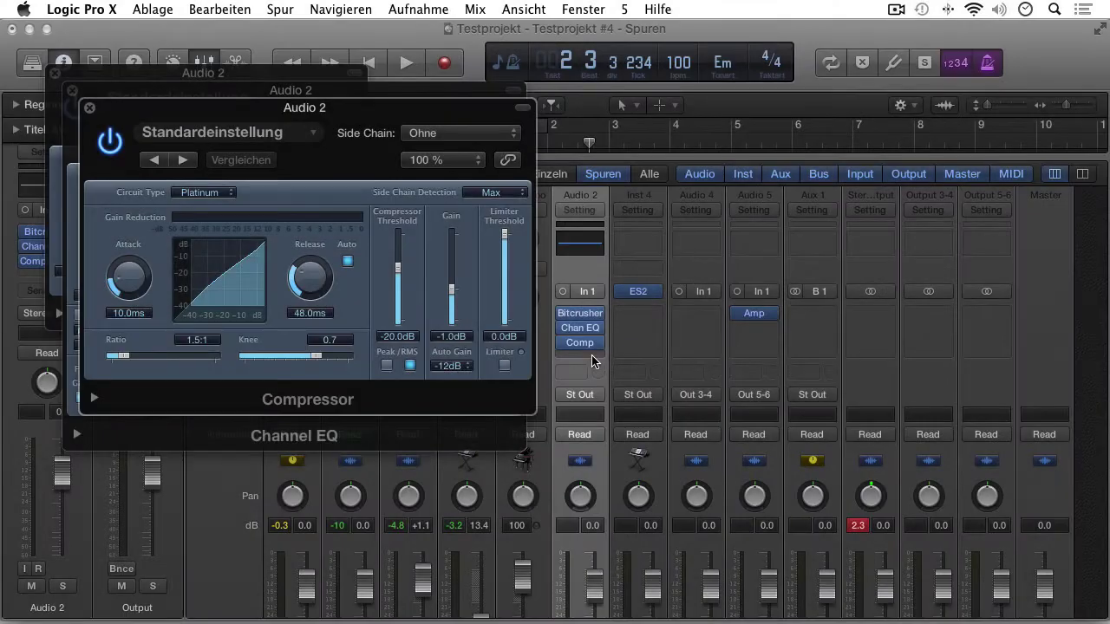
pyautogui.click(595, 362)
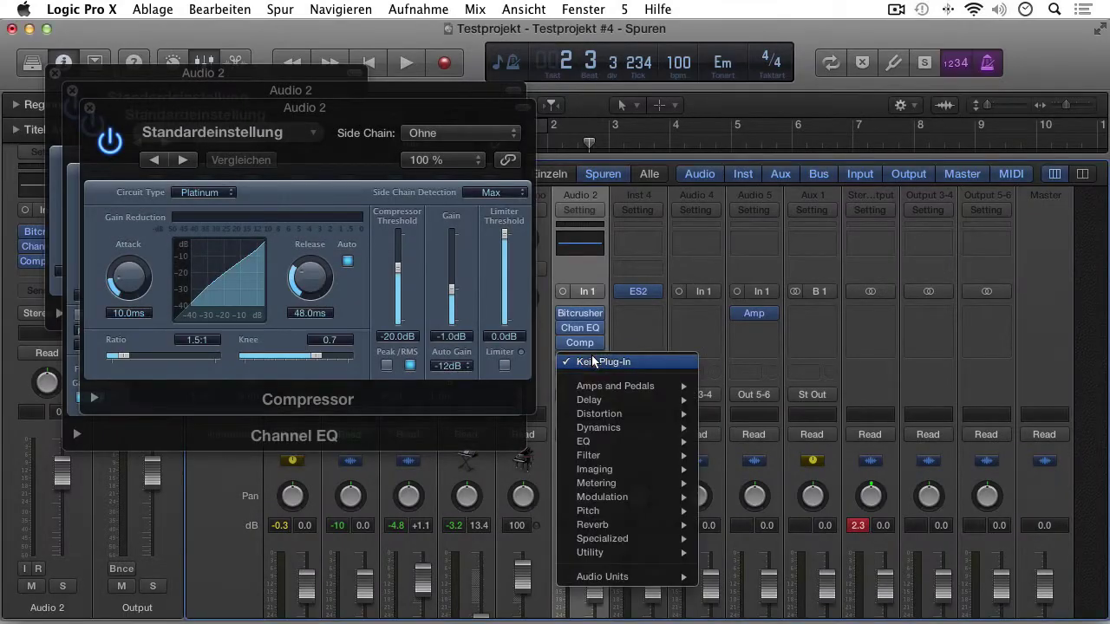
pyautogui.moveTo(604, 426)
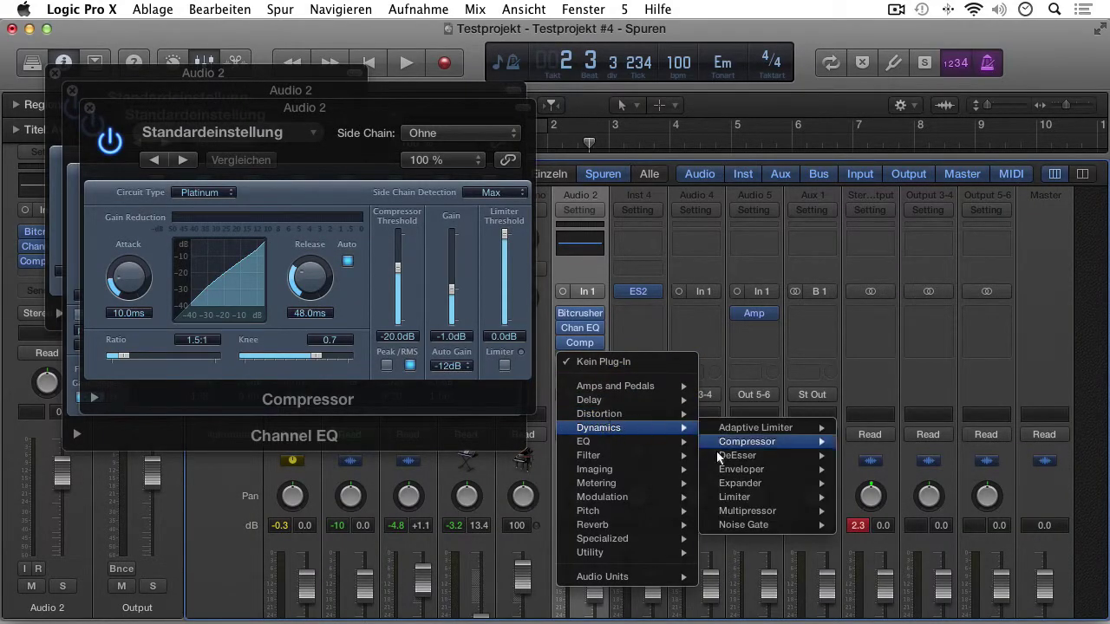
pyautogui.click(754, 497)
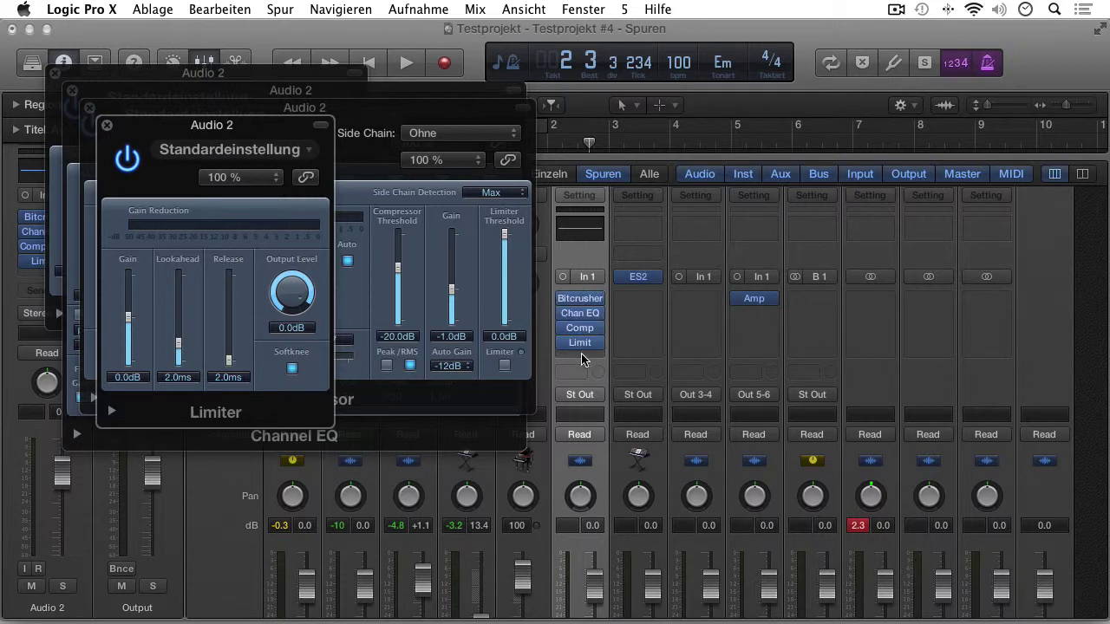
# Remove the Bitcrusher, Channel EQ, Compressor and Limiter from the effect slots of Audio 2
pyautogui.click(601, 299)
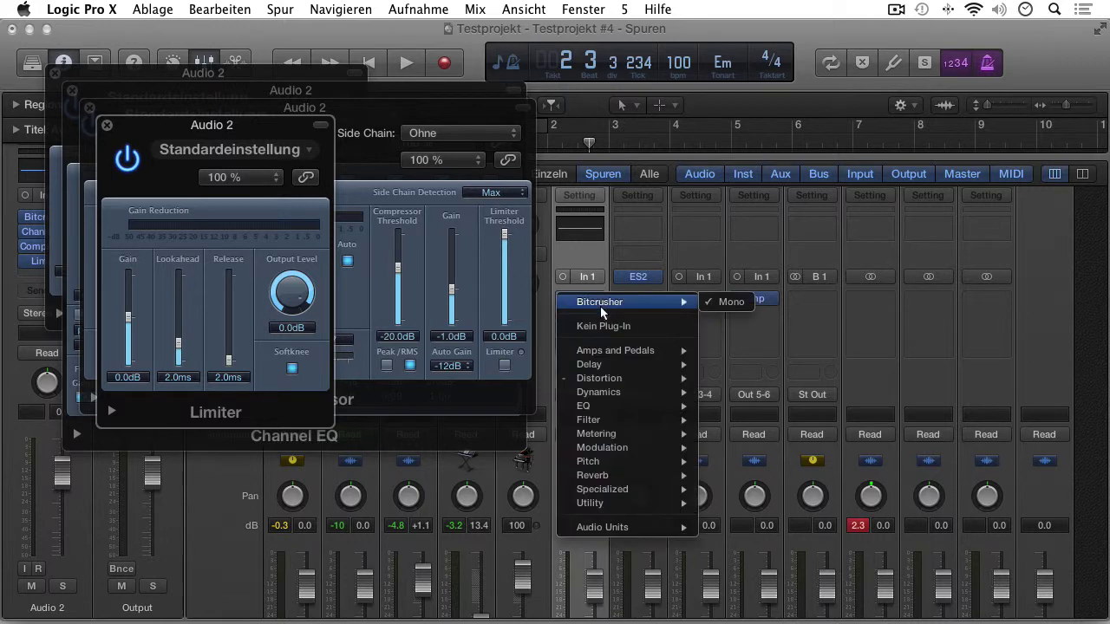
pyautogui.click(601, 322)
pyautogui.click(597, 305)
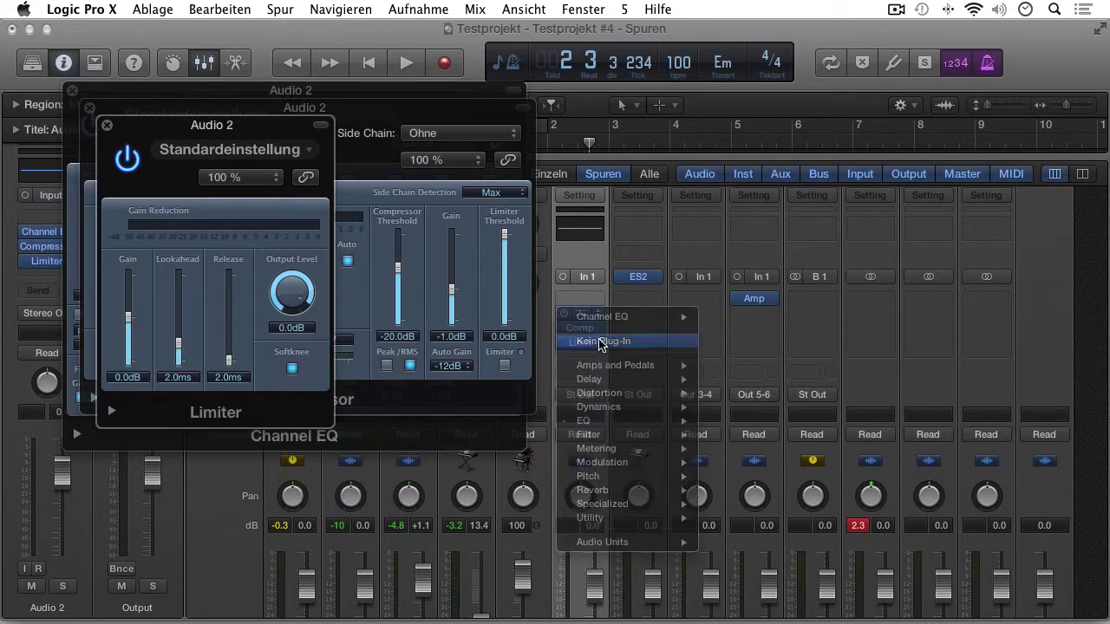
pyautogui.click(600, 343)
pyautogui.click(598, 328)
pyautogui.click(600, 354)
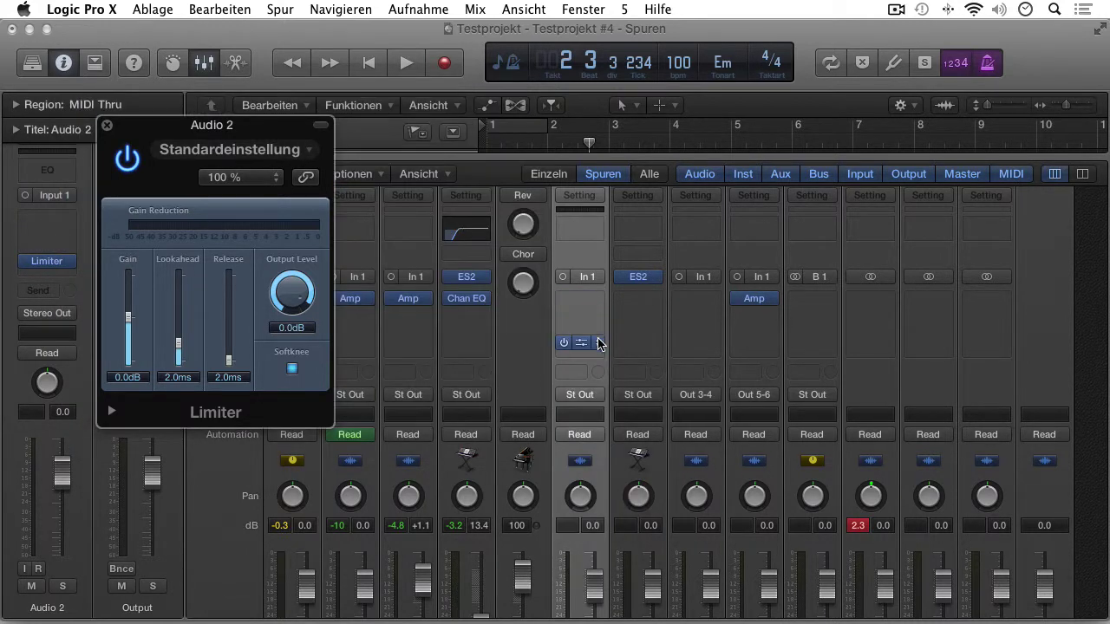
pyautogui.click(598, 342)
pyautogui.click(599, 371)
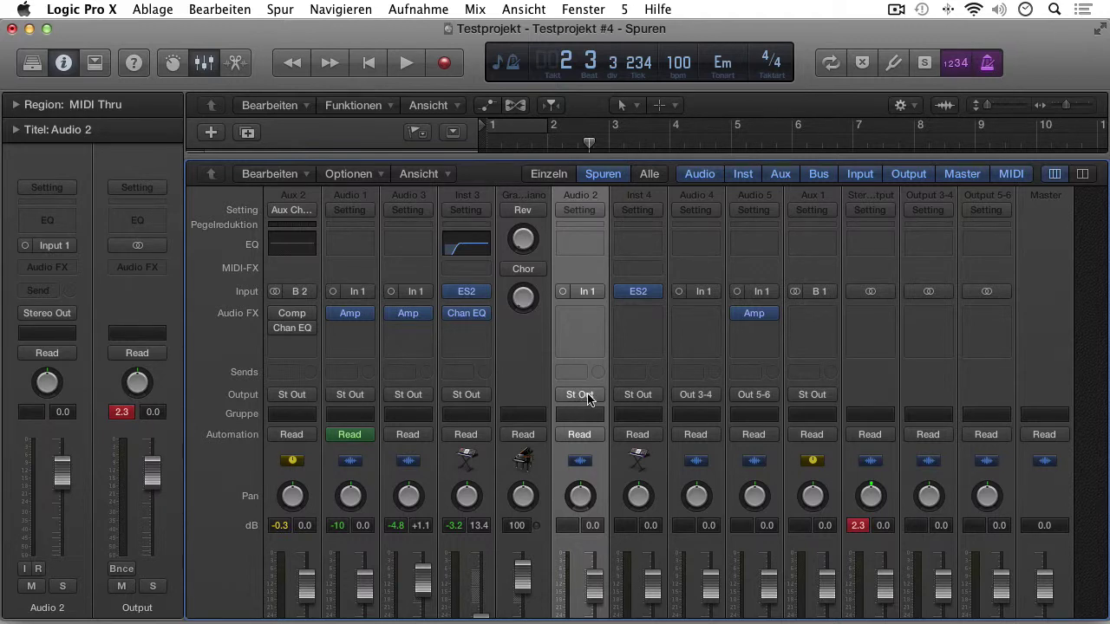
# View the output destinations available for Audio 2, including the Surround and Mono options, without changing the routing
pyautogui.click(588, 395)
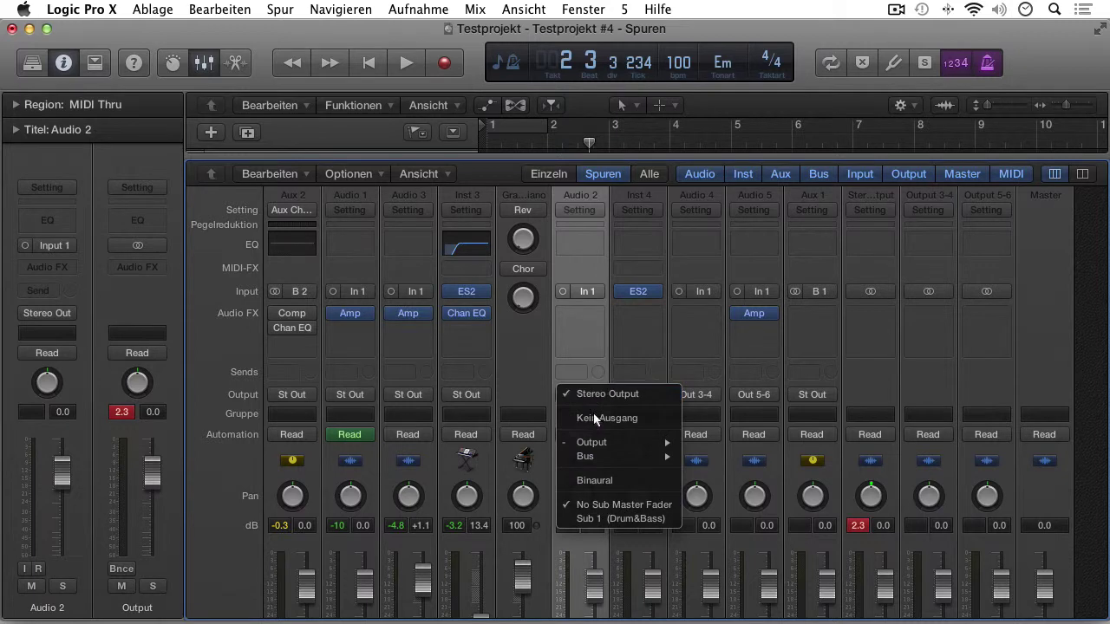
pyautogui.moveTo(601, 447)
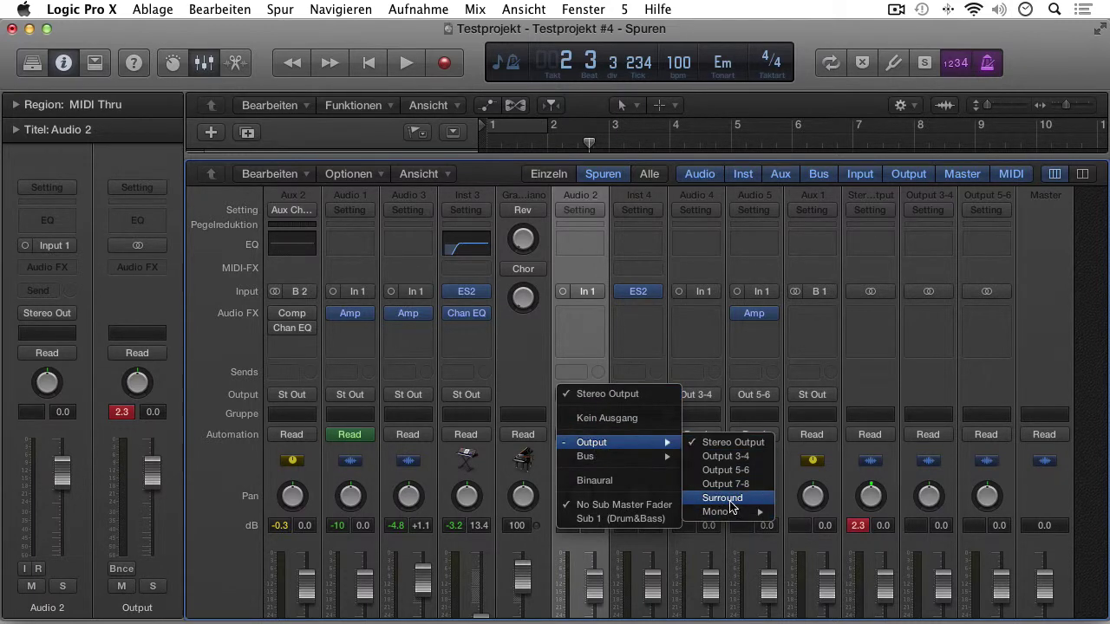
pyautogui.click(531, 401)
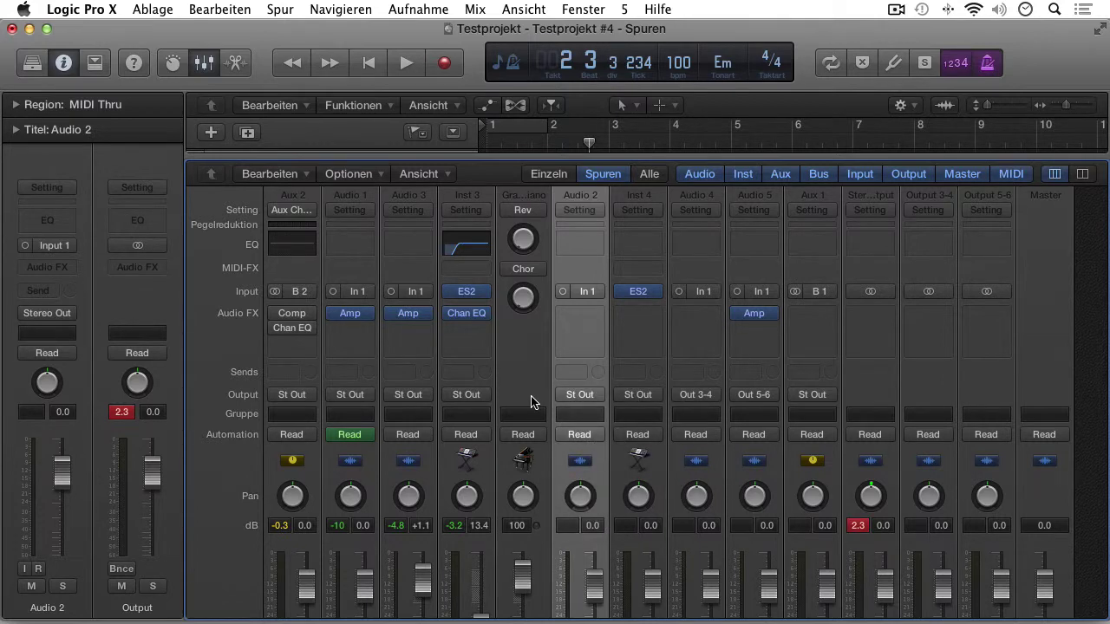
# Examine the stereo and surround output assignments in the audio preferences, including the choices for the stereo output, and close the preferences
pyautogui.click(124, 8)
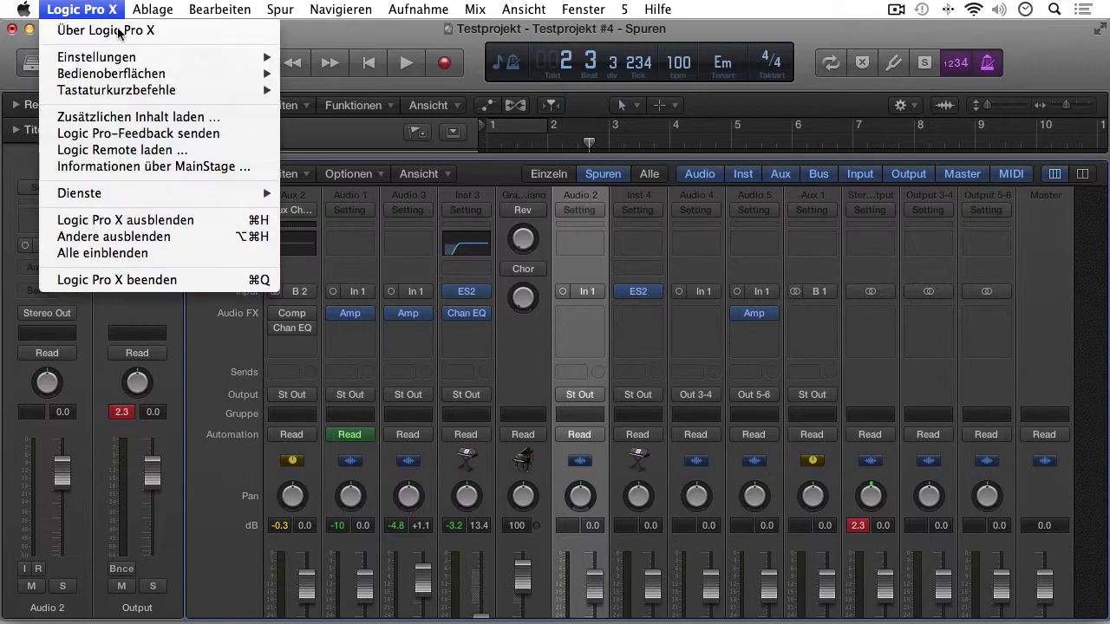
pyautogui.moveTo(124, 57)
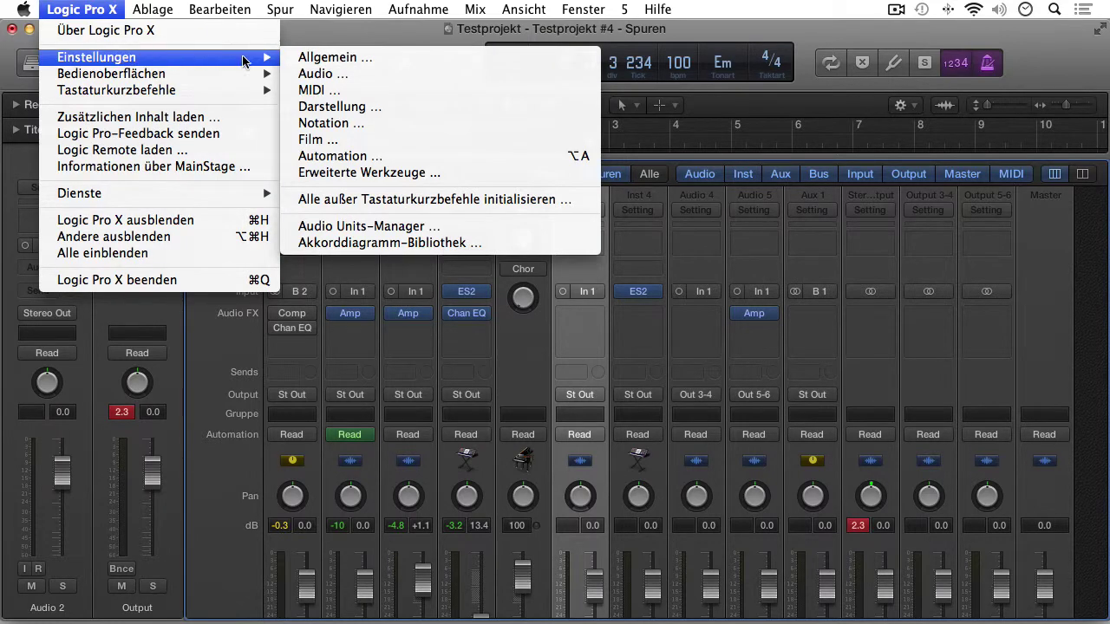
pyautogui.click(364, 74)
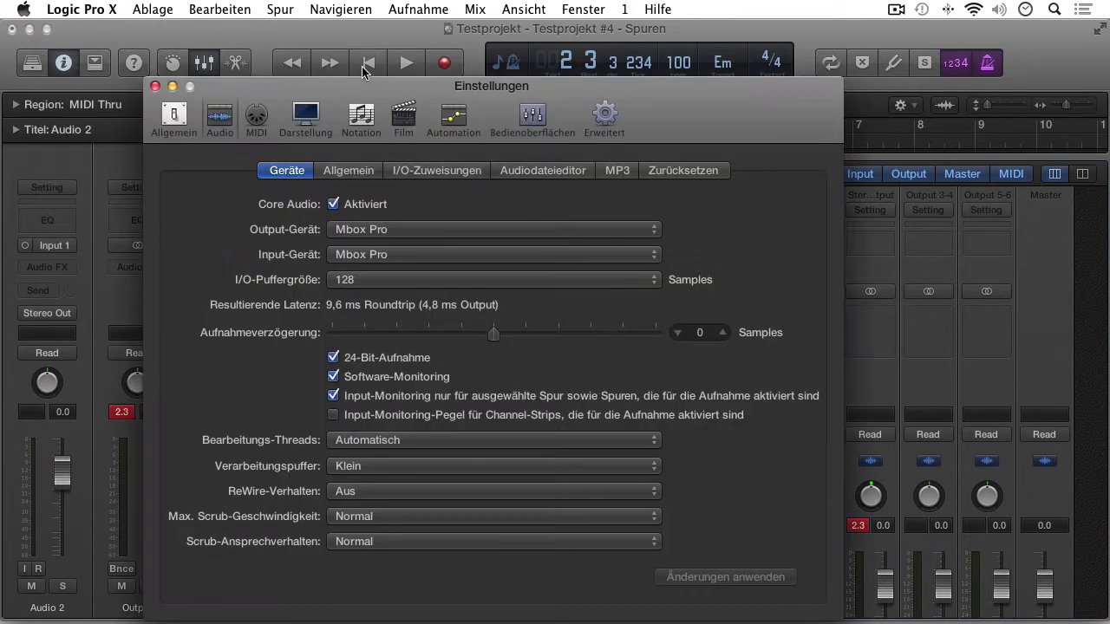
pyautogui.click(420, 171)
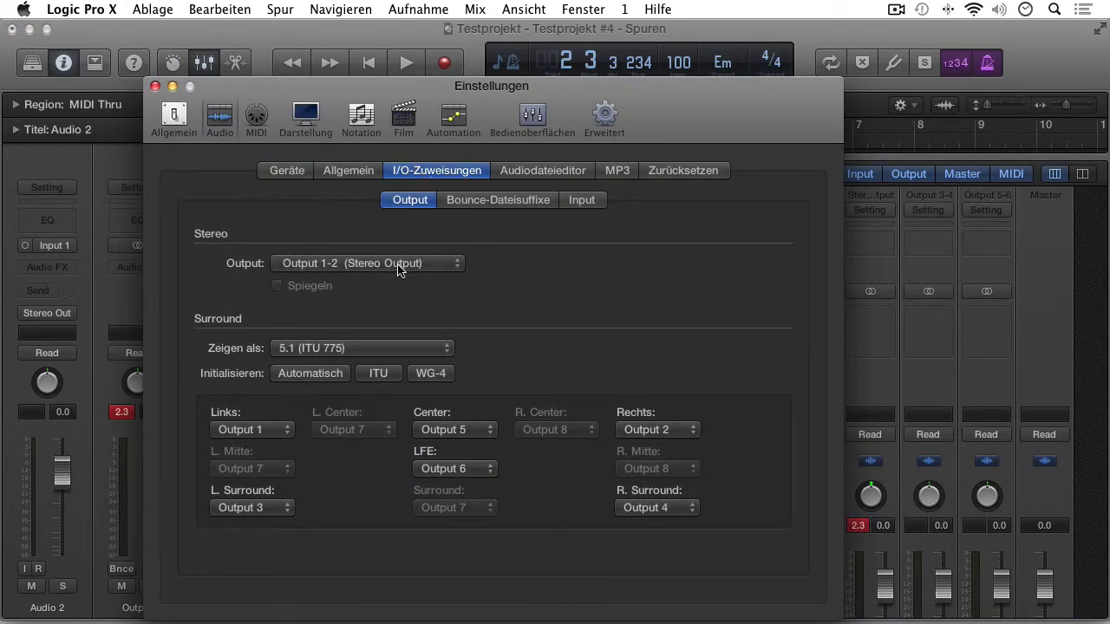
pyautogui.click(452, 263)
pyautogui.click(451, 264)
pyautogui.click(154, 87)
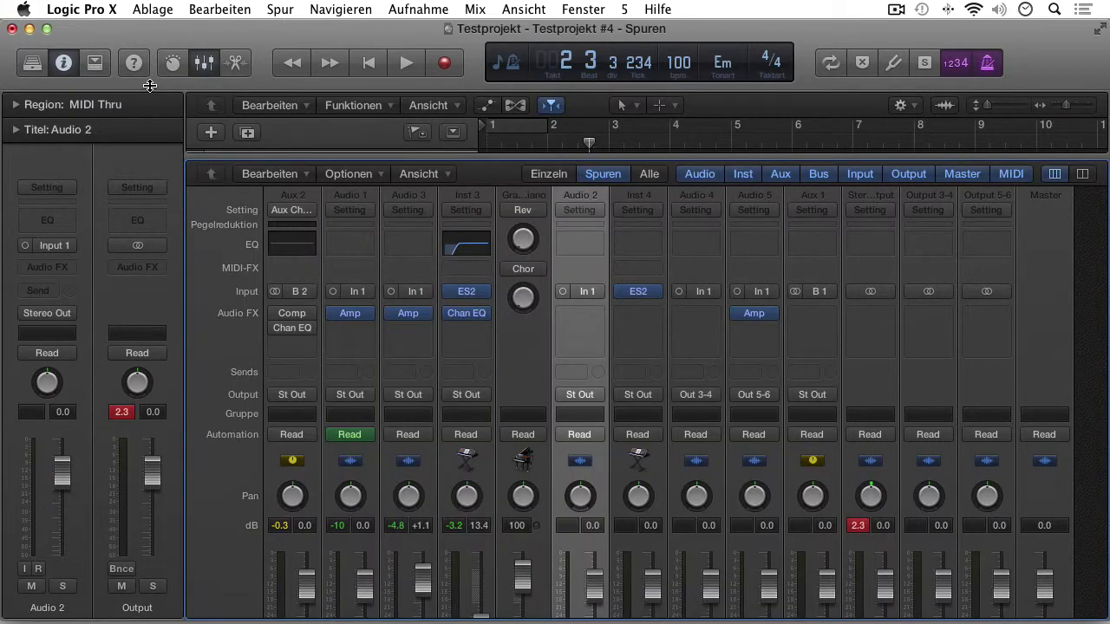
# Route Audio 2 to the Surround output, shift its position in the surround panner, and close the panner window
pyautogui.click(578, 394)
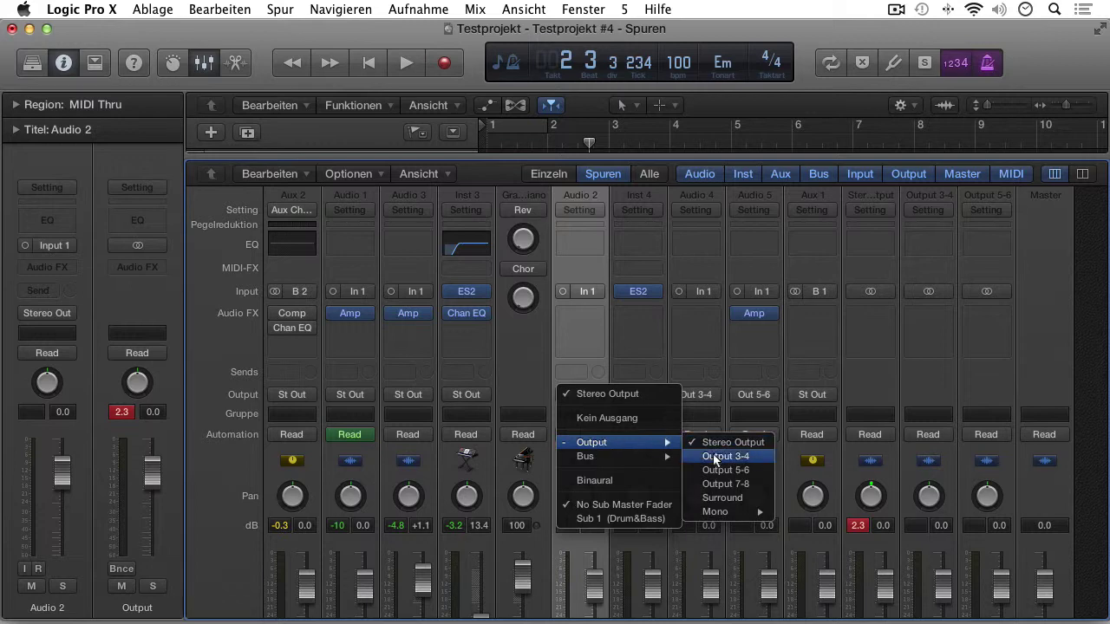
pyautogui.click(722, 499)
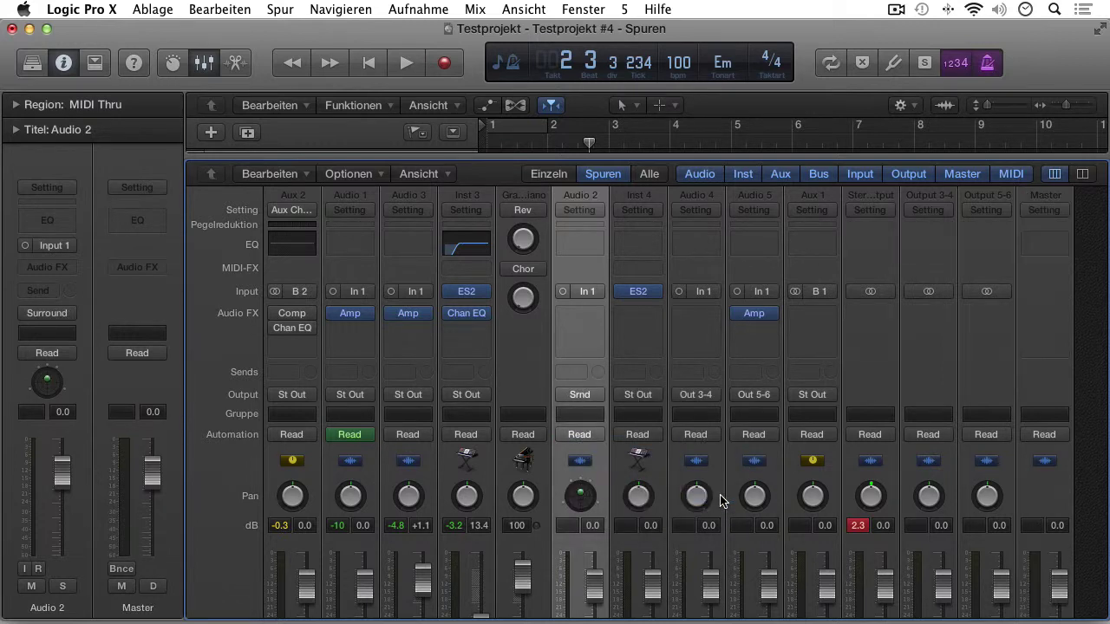
pyautogui.moveTo(580, 496); pyautogui.dragTo(586, 484)
pyautogui.doubleClick(580, 496)
pyautogui.moveTo(201, 259)
pyautogui.mouseDown()
pyautogui.moveTo(148, 255)
pyautogui.moveTo(185, 277)
pyautogui.moveTo(182, 258)
pyautogui.mouseUp()
pyautogui.click(53, 76)
# Route Audio 2 to the mono output Output 1
pyautogui.click(594, 394)
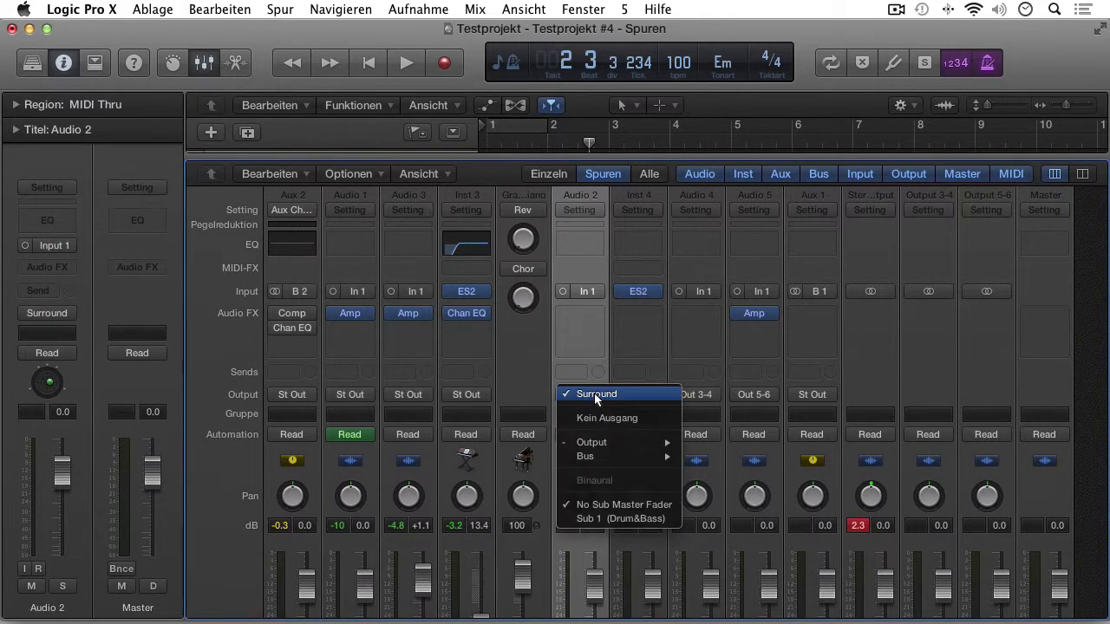
pyautogui.moveTo(594, 440)
pyautogui.moveTo(746, 511)
pyautogui.click(810, 510)
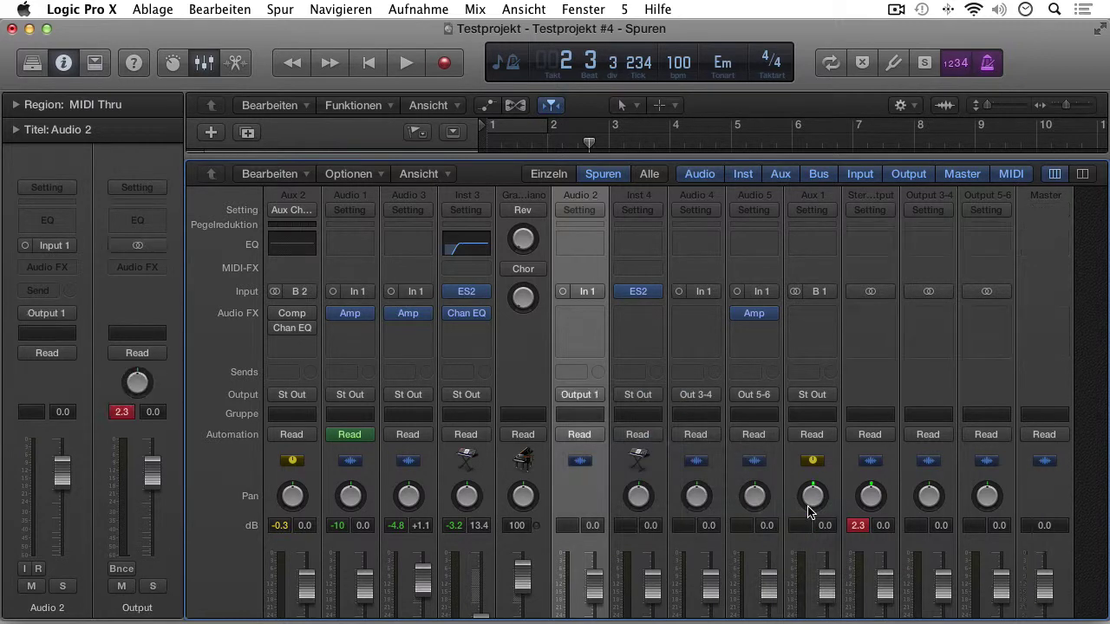
# Route Audio 2 back to the Stereo Output and try out its pan knob
pyautogui.click(594, 394)
pyautogui.moveTo(603, 441)
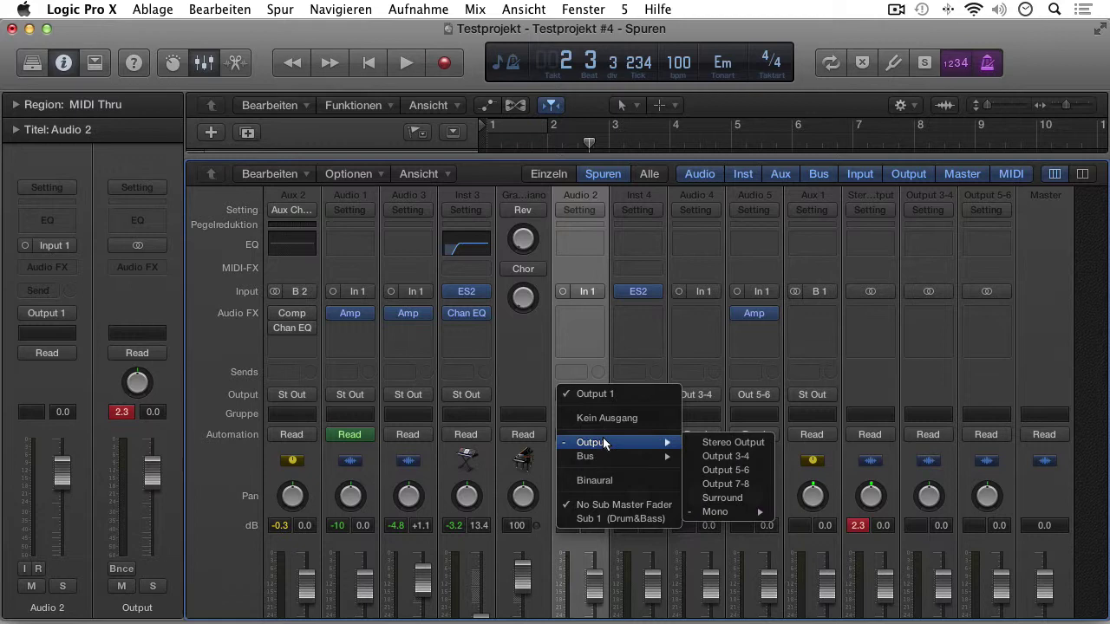
pyautogui.click(701, 442)
pyautogui.moveTo(580, 496); pyautogui.dragTo(580, 491)
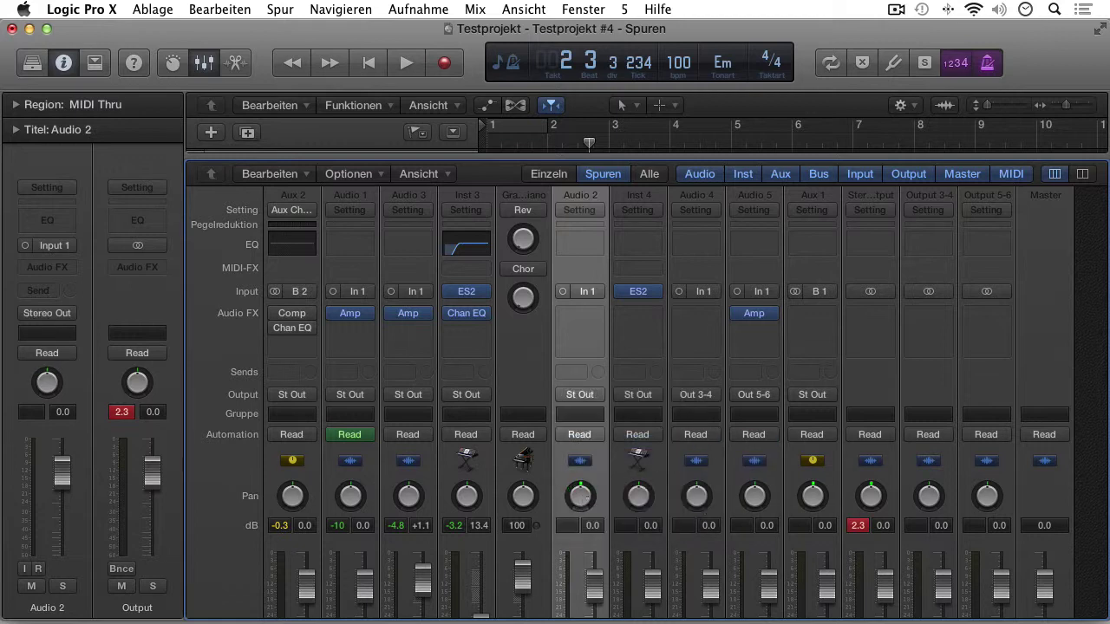
# Switch Audio 2 to Binaural panning and open its Binaural Panner window
pyautogui.click(598, 395)
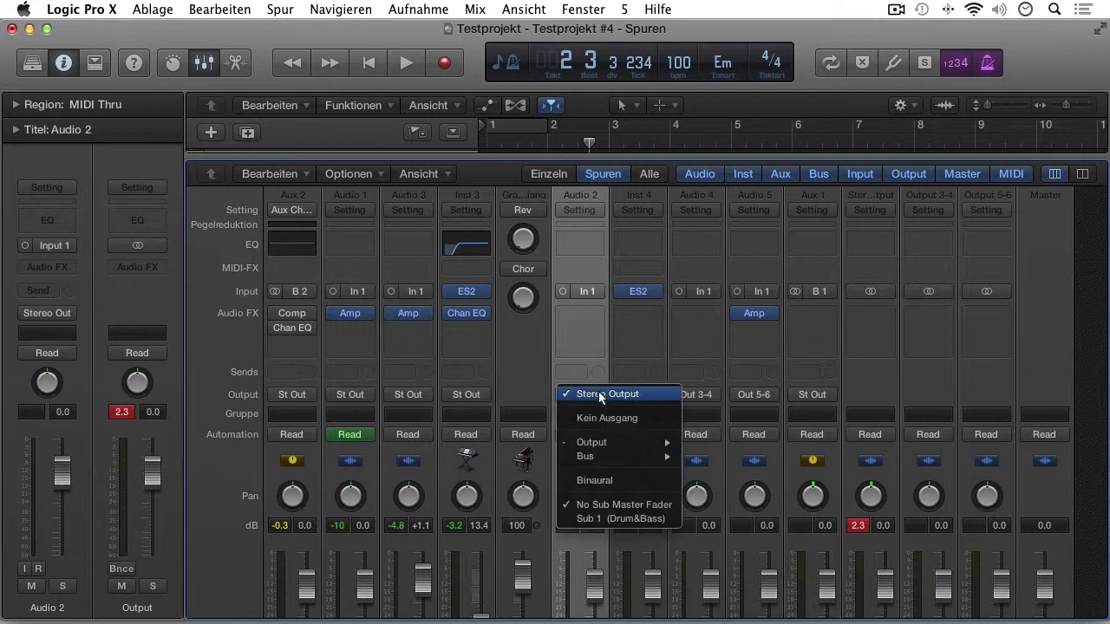
pyautogui.click(602, 486)
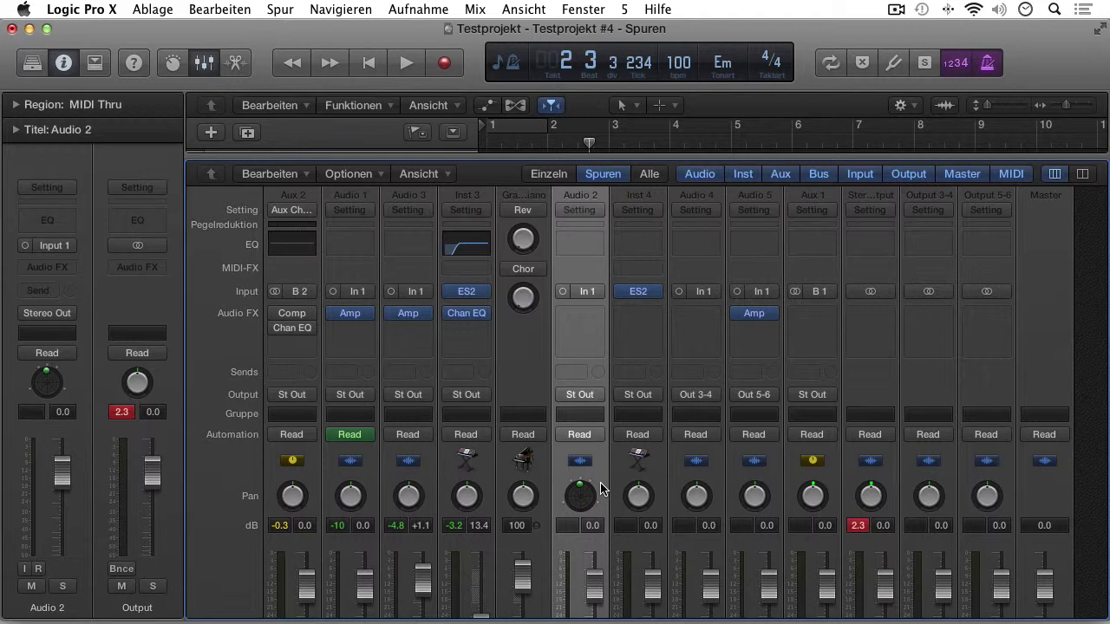
pyautogui.doubleClick(582, 500)
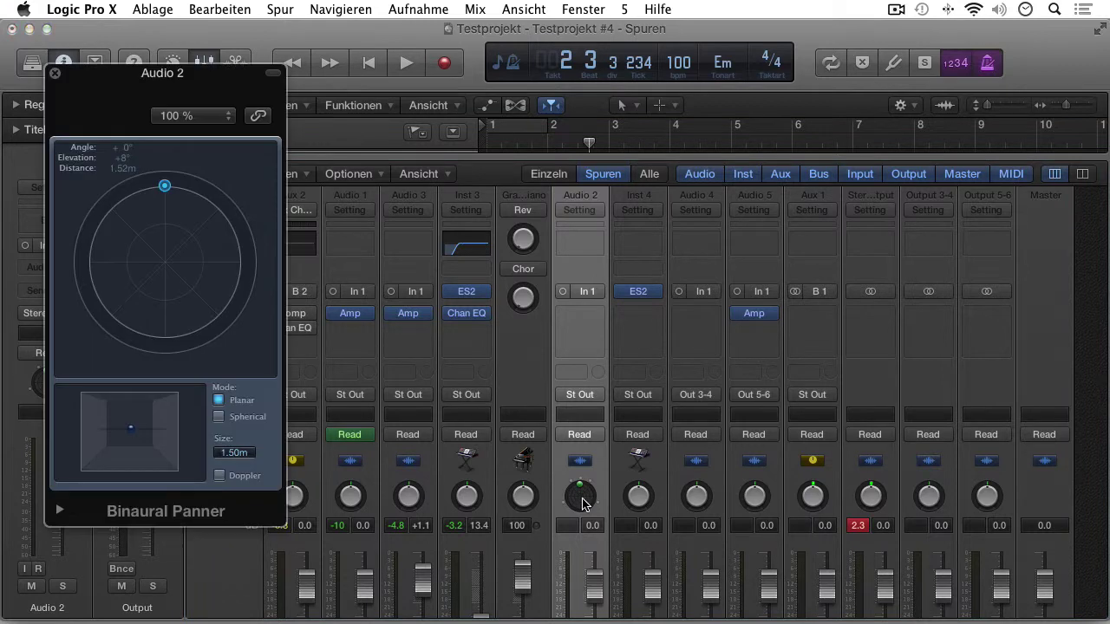
# Move Audio 2's source behind the listener to an angle of about 179°, set the panner mode to Spherical, and close the window
pyautogui.moveTo(165, 185); pyautogui.dragTo(166, 337)
pyautogui.click(219, 416)
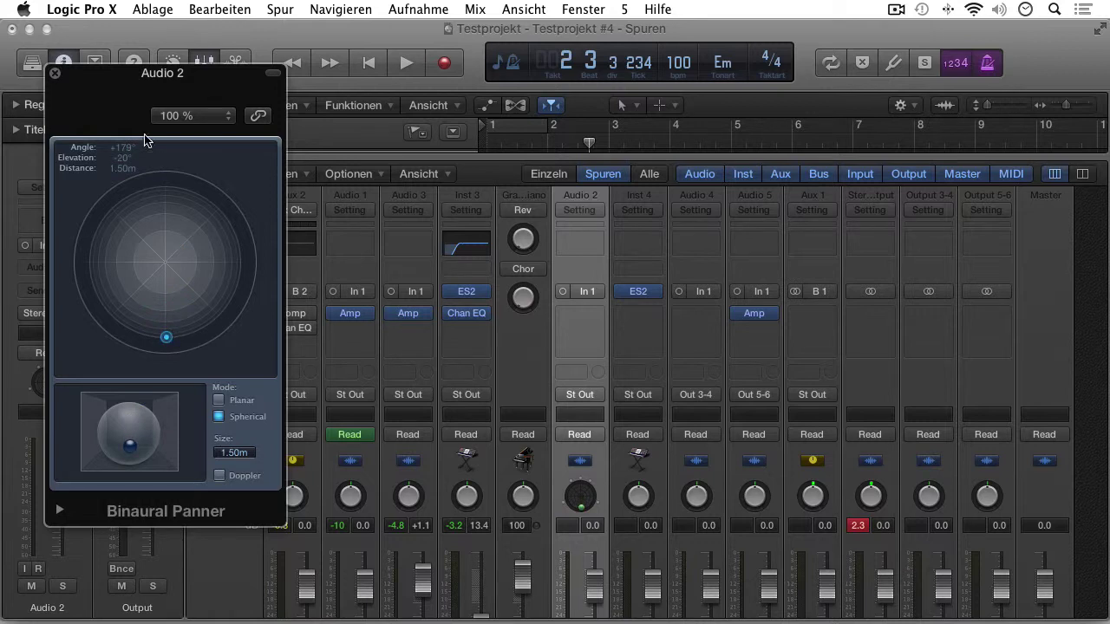
pyautogui.click(56, 78)
pyautogui.click(56, 78)
# Select the Output 3-4 channel strip and view its Imaging effects, including Binaural Post-Processing, without inserting a plug-in
pyautogui.scroll(-5, 743, 478)
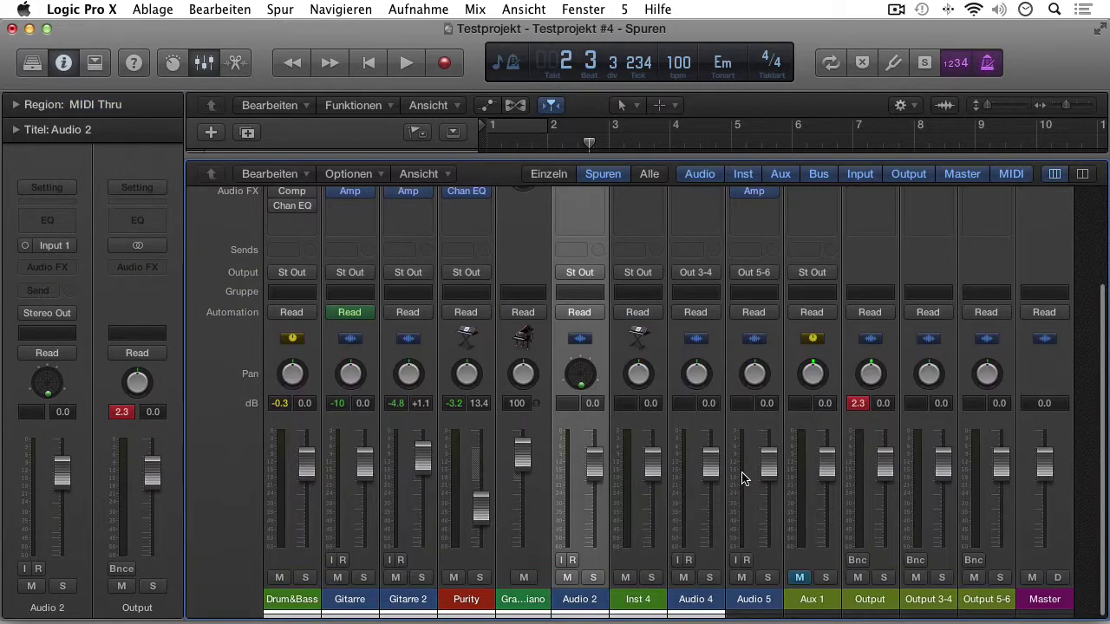
pyautogui.click(942, 568)
pyautogui.scroll(4, 941, 561)
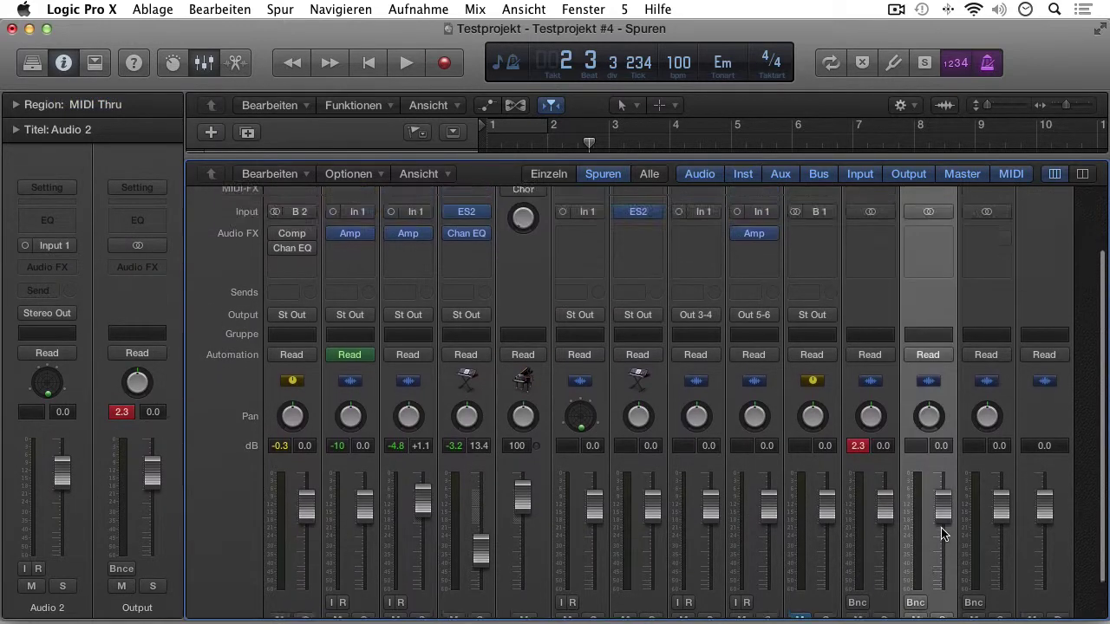
pyautogui.click(943, 302)
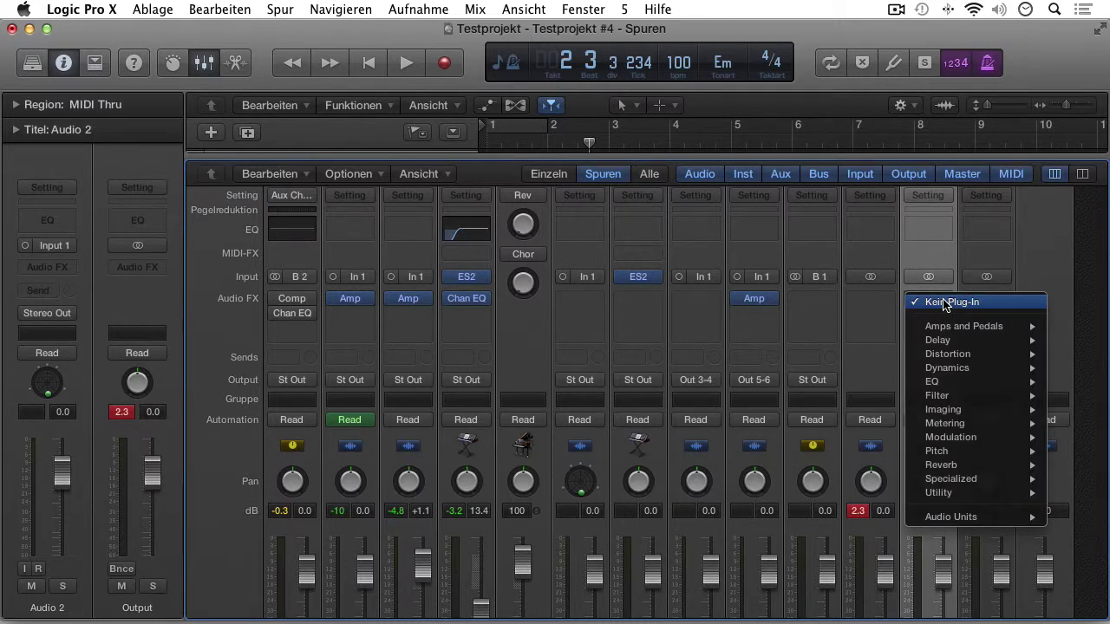
pyautogui.moveTo(945, 411)
pyautogui.moveTo(762, 414)
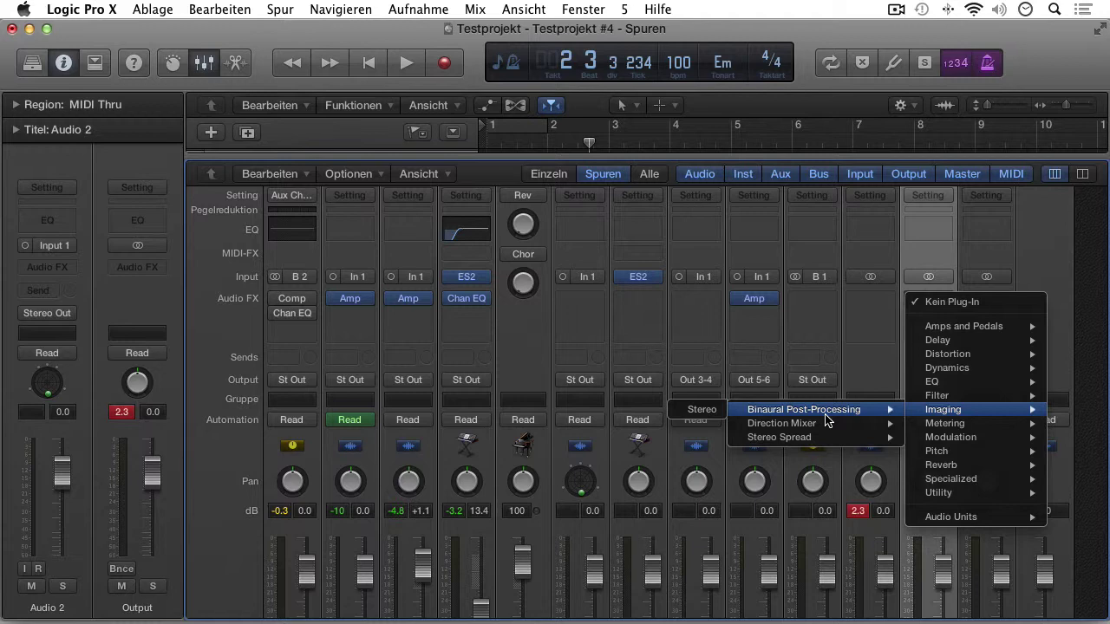
pyautogui.click(890, 379)
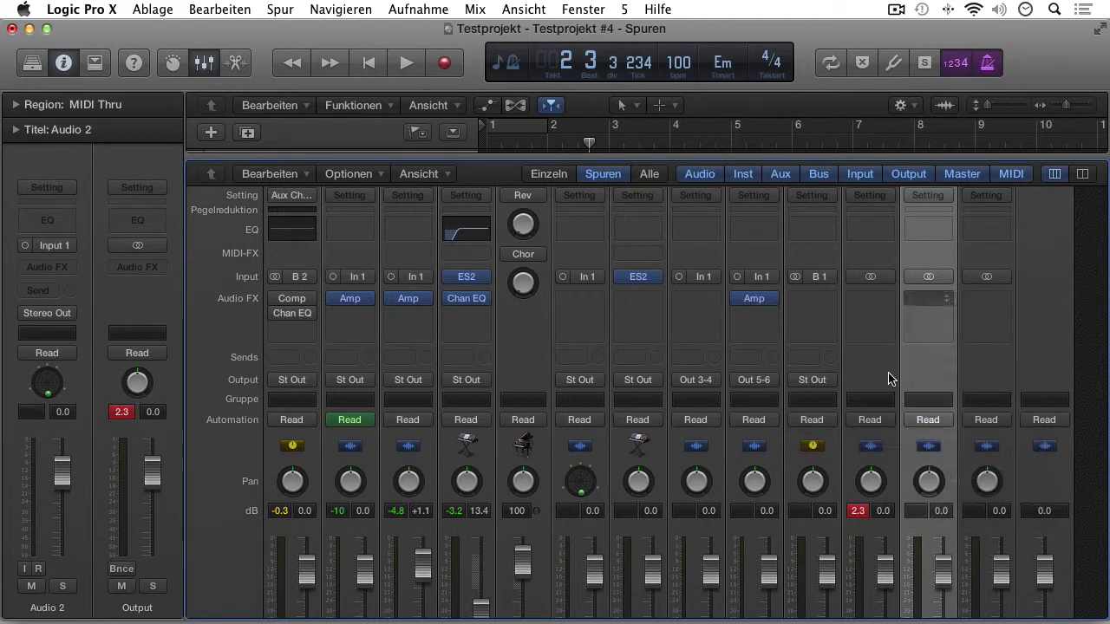
# Turn off Binaural panning for Audio 2, keeping its output on Stereo Output
pyautogui.click(580, 380)
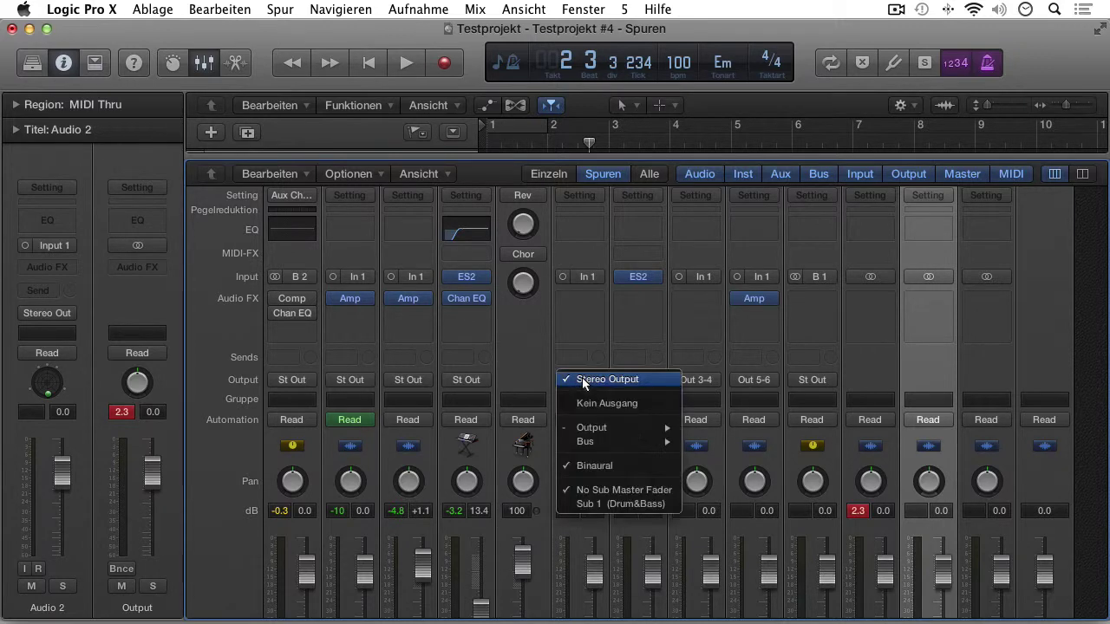
pyautogui.click(596, 467)
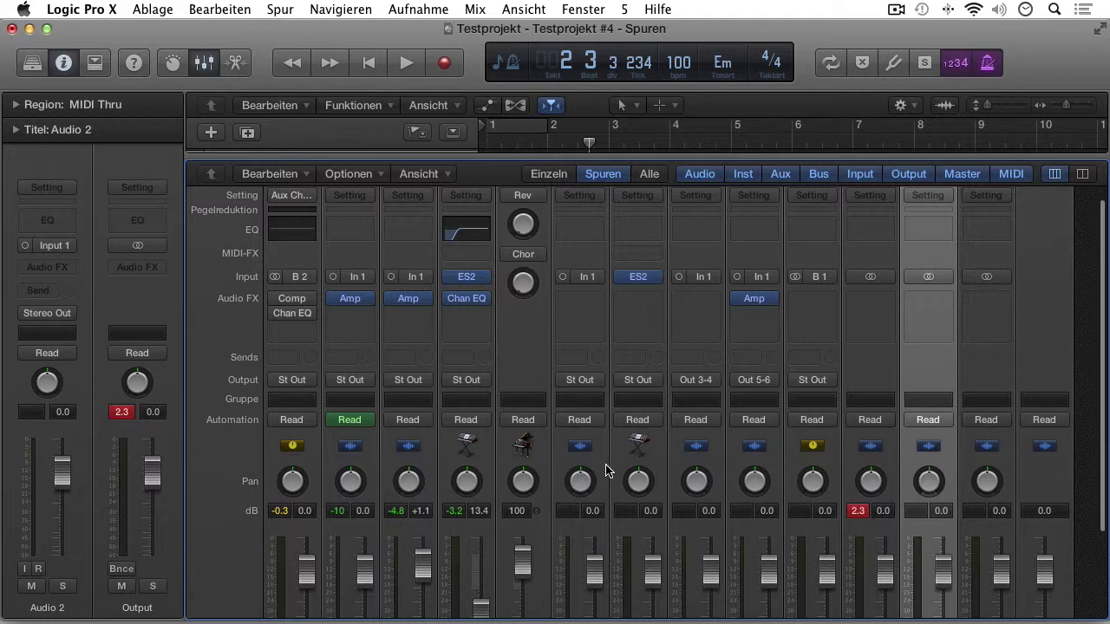
# Assign Audio 2 to the new Group 1, review the group's project settings, and remove Audio 2 from the group
pyautogui.click(576, 400)
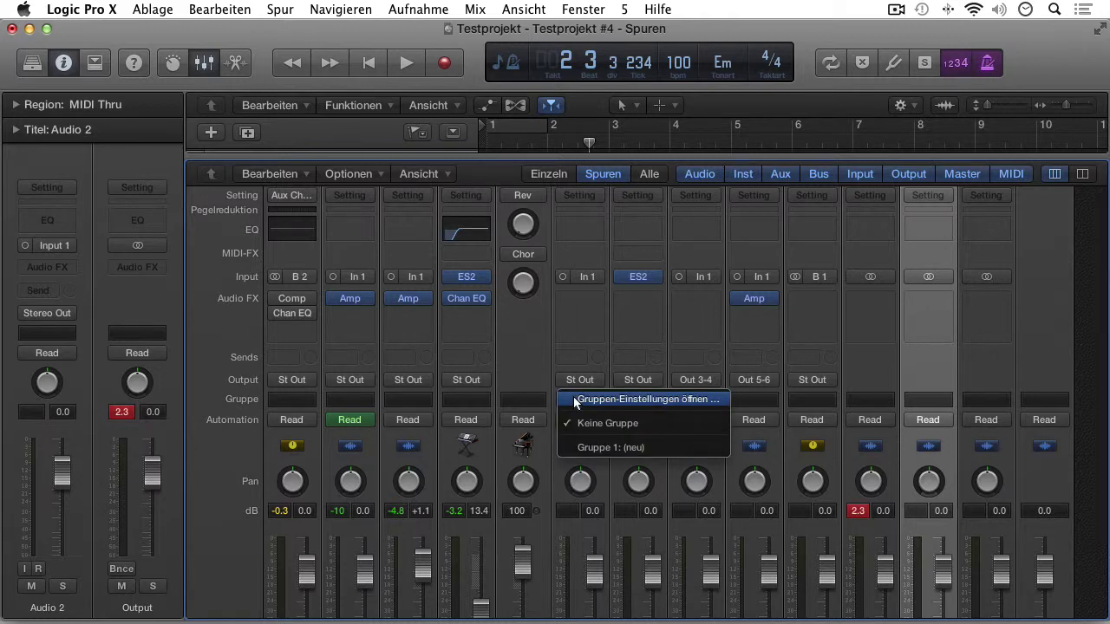
pyautogui.click(586, 447)
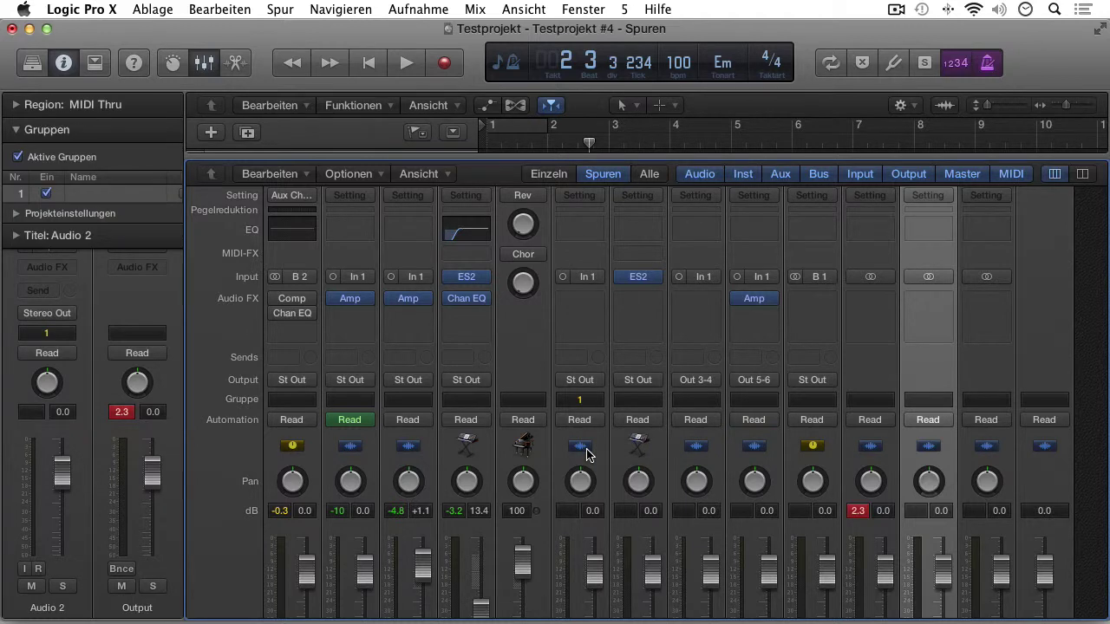
pyautogui.click(17, 213)
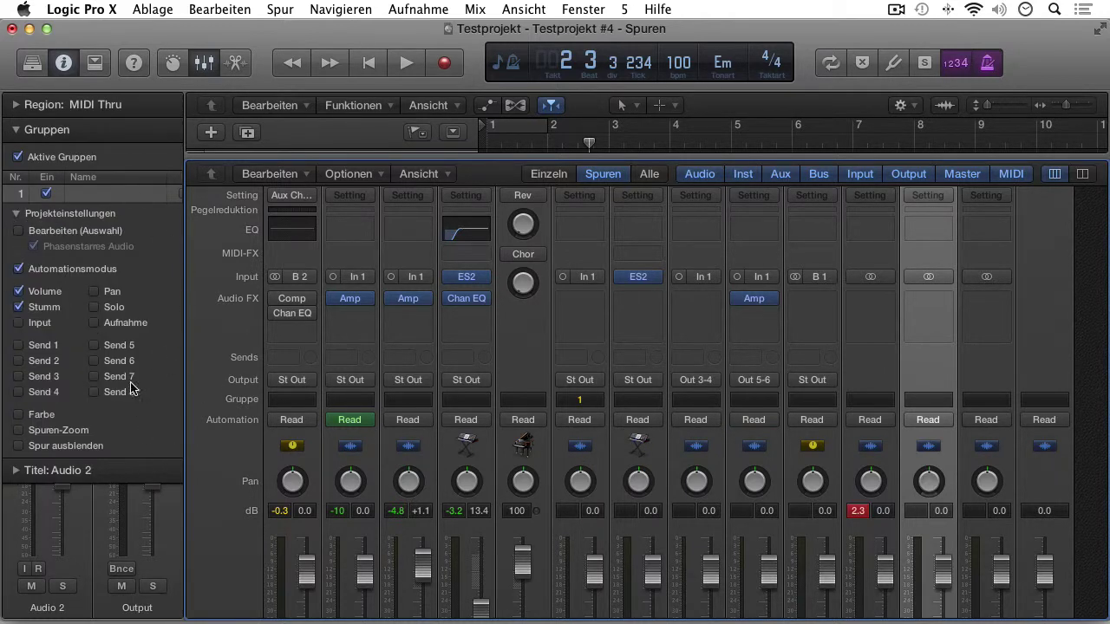
pyautogui.click(16, 214)
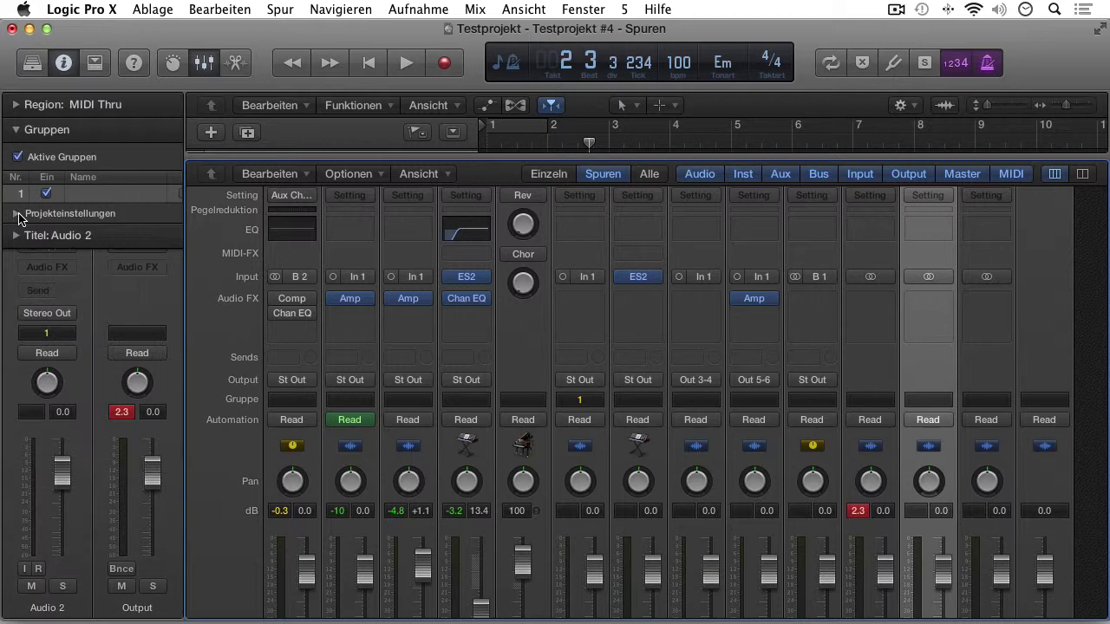
pyautogui.click(594, 402)
pyautogui.click(598, 422)
# Enable Read automation on Audio 2, view the available automation modes, and switch automation off again
pyautogui.click(564, 420)
pyautogui.click(599, 421)
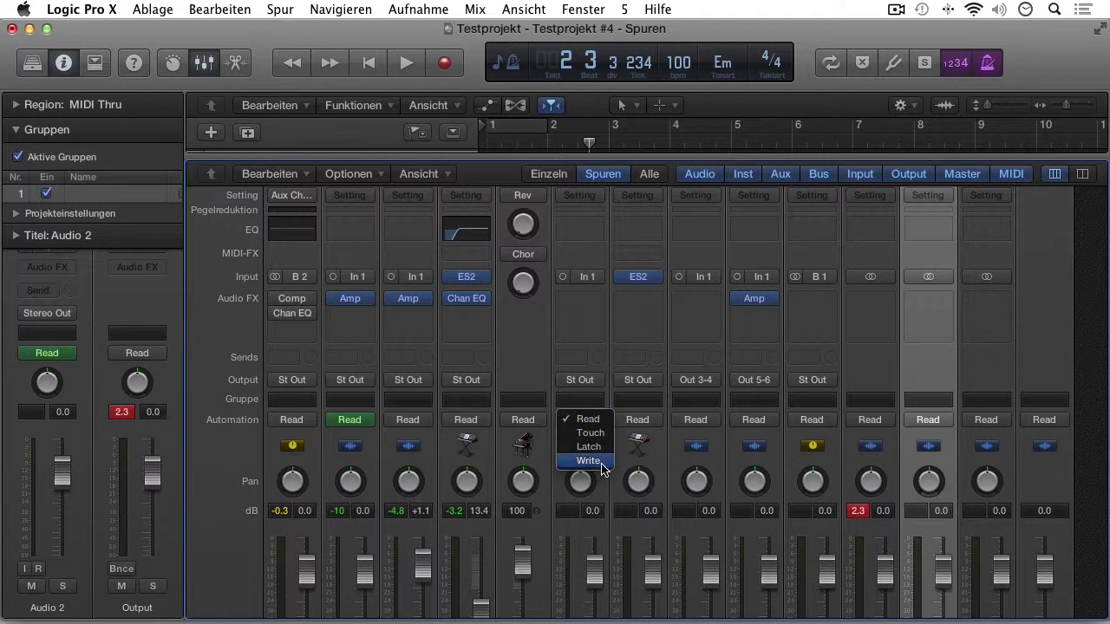
pyautogui.click(565, 482)
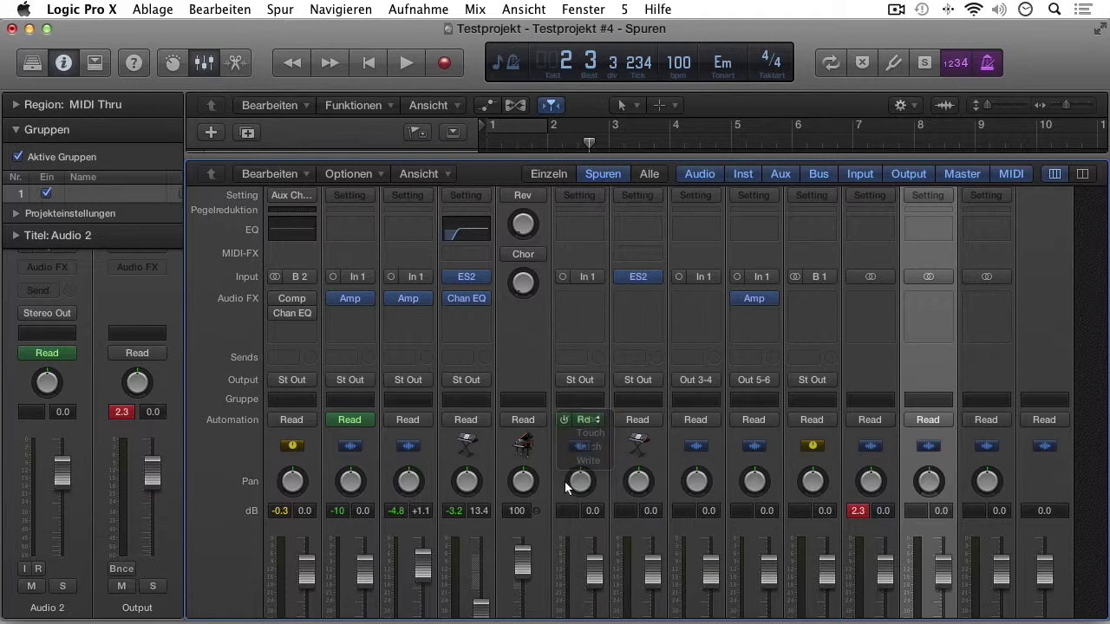
pyautogui.click(563, 420)
# Set Audio 2's pan to -1 and its volume to -0.3 dB
pyautogui.moveTo(587, 476); pyautogui.dragTo(613, 472)
pyautogui.scroll(-3, 595, 485)
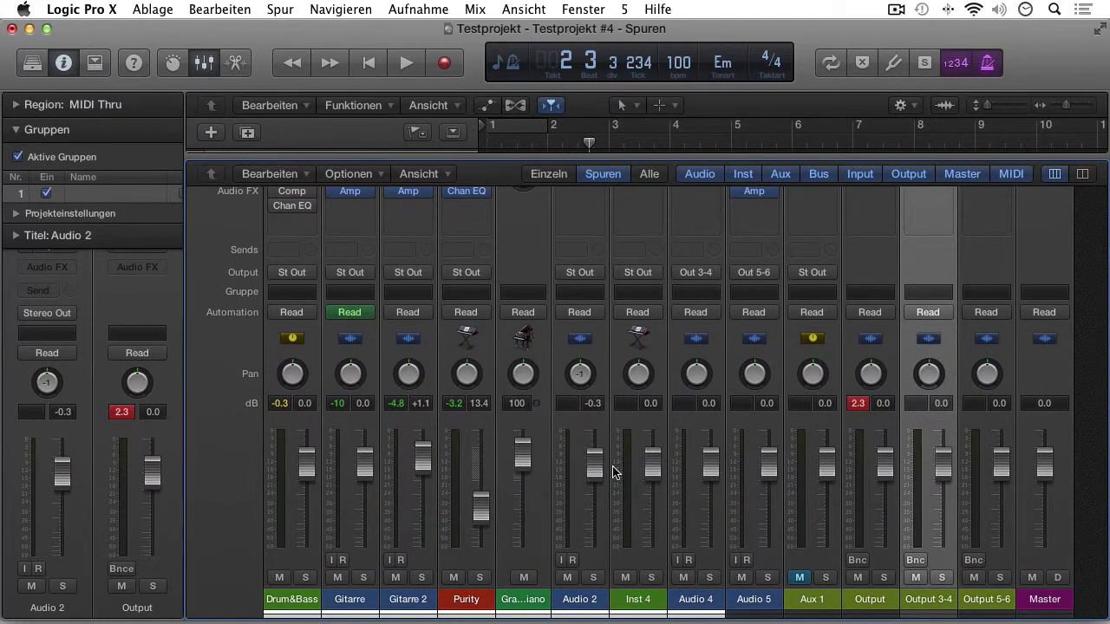
# Try out Audio 2's input monitoring, record-enable and mute controls, leaving each one off
pyautogui.click(560, 560)
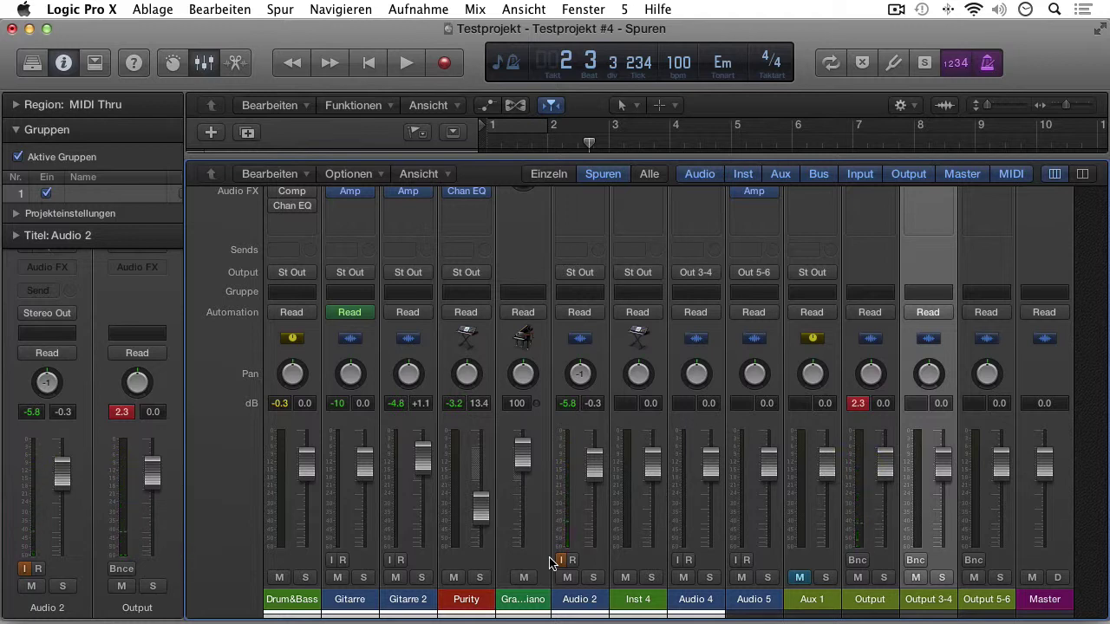
pyautogui.click(563, 561)
pyautogui.click(575, 562)
pyautogui.click(573, 562)
pyautogui.click(568, 579)
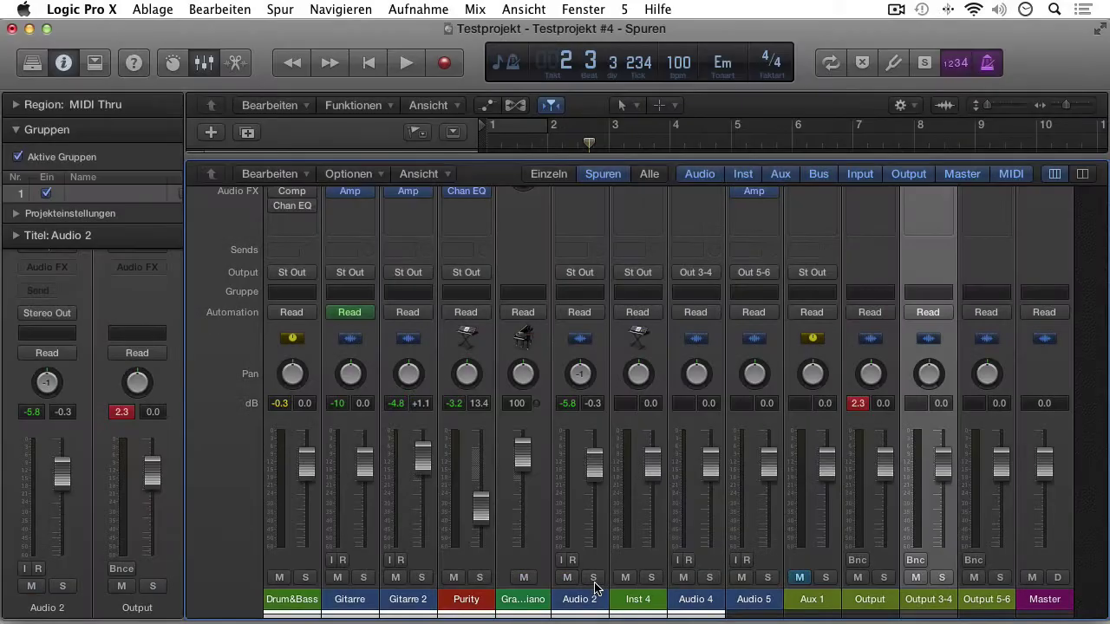
# Solo Audio 2 and make Inst 4 solo-safe, and clear both states again
pyautogui.click(593, 579)
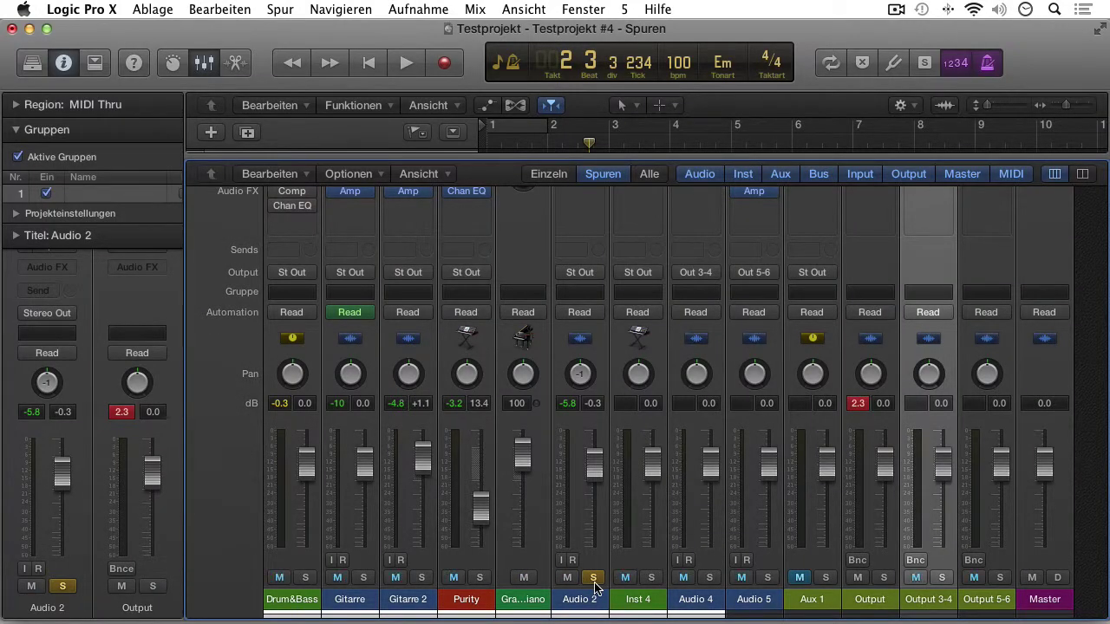
pyautogui.keyDown('ctrl'); pyautogui.click(652, 578); pyautogui.keyUp('ctrl')
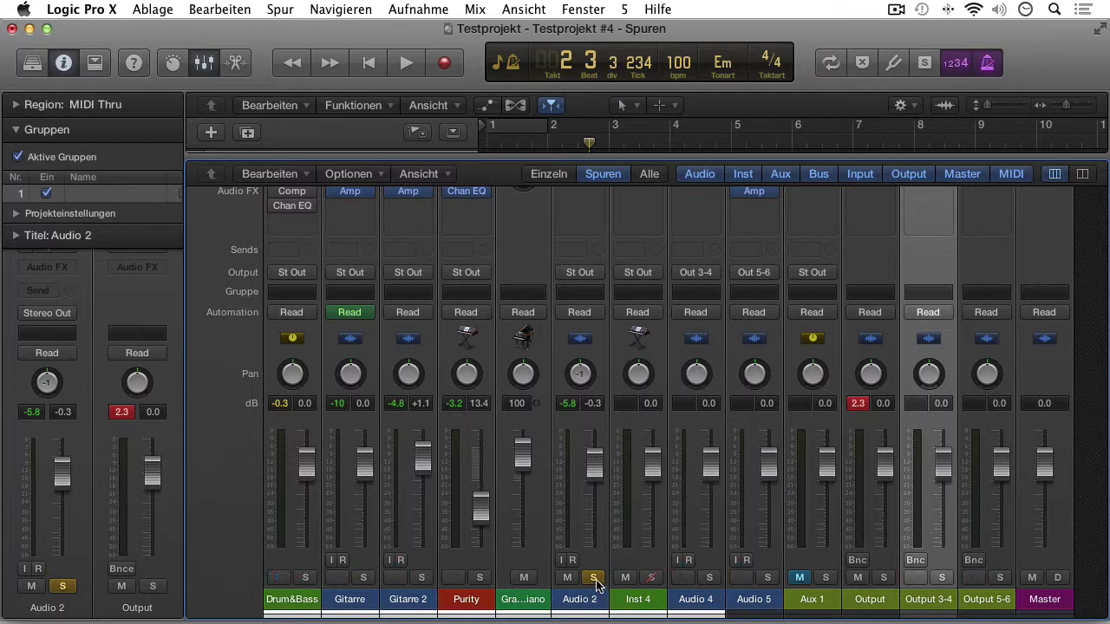
pyautogui.click(593, 577)
pyautogui.keyDown('ctrl'); pyautogui.click(652, 579); pyautogui.keyUp('ctrl')
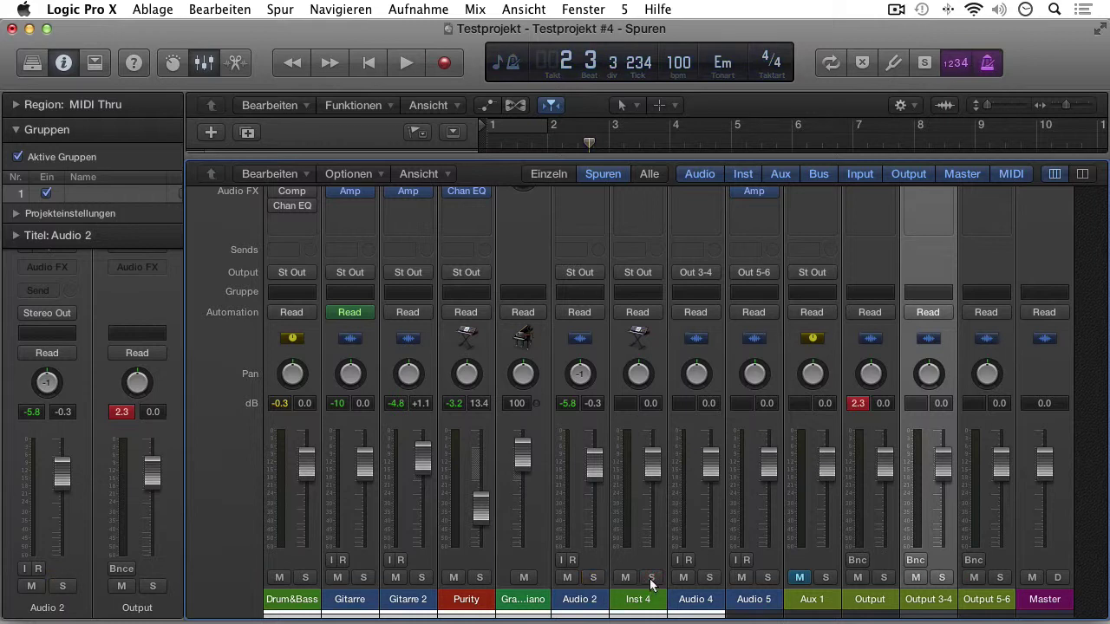
# Rename the Audio 2 channel strip as fsadfas
pyautogui.doubleClick(586, 602)
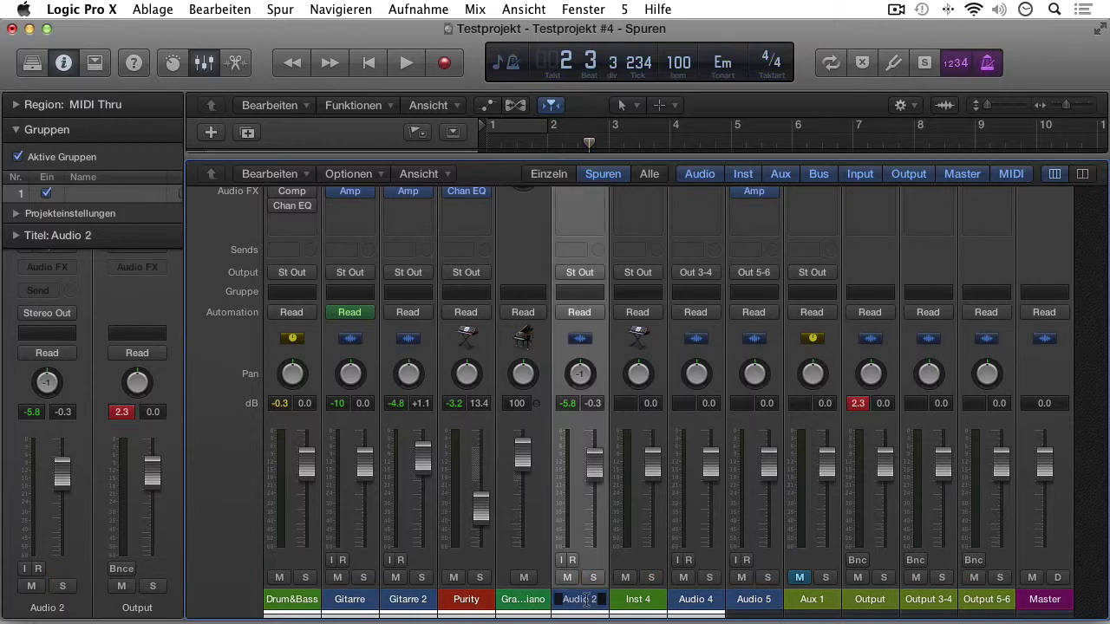
pyautogui.write('fsadfas')
pyautogui.press('Return')
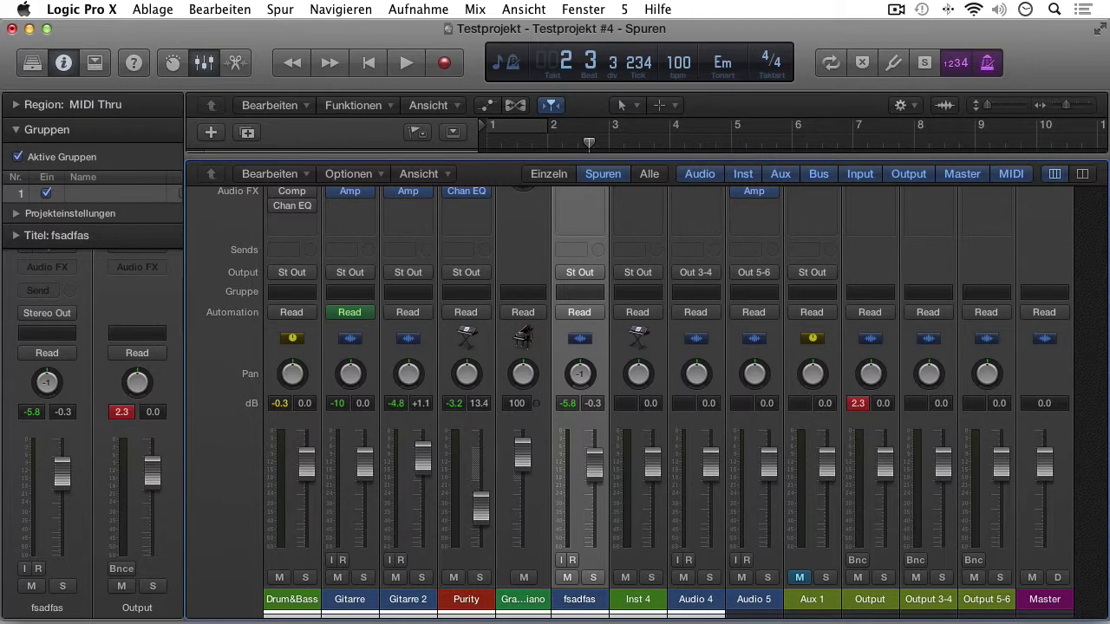
# Show the track number and track notes components on the mixer's channel strips
pyautogui.rightClick(560, 608)
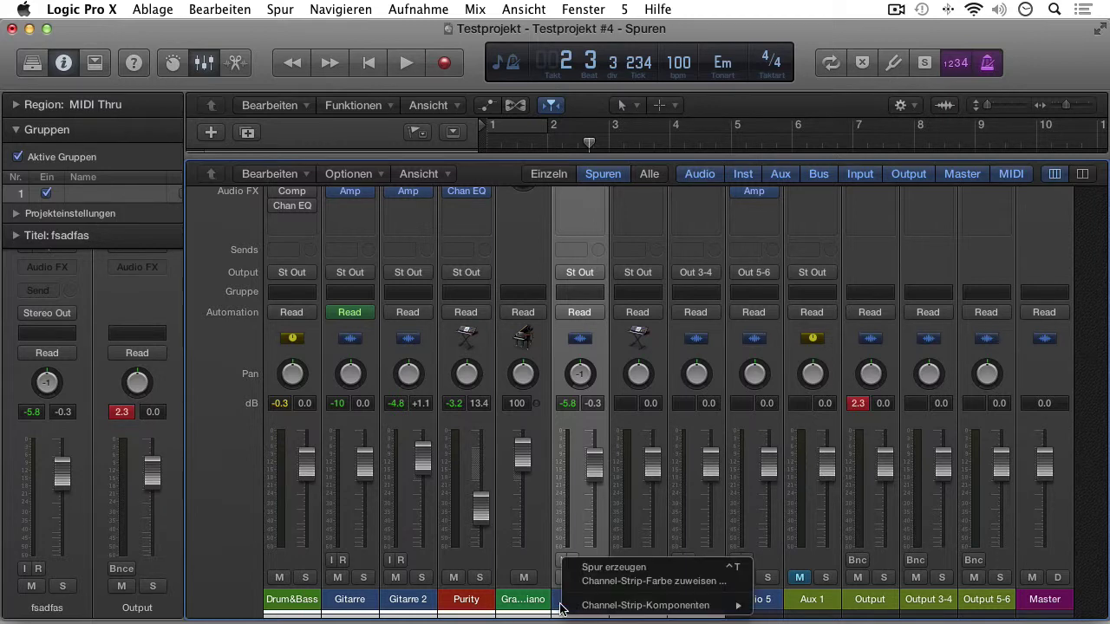
pyautogui.moveTo(587, 607)
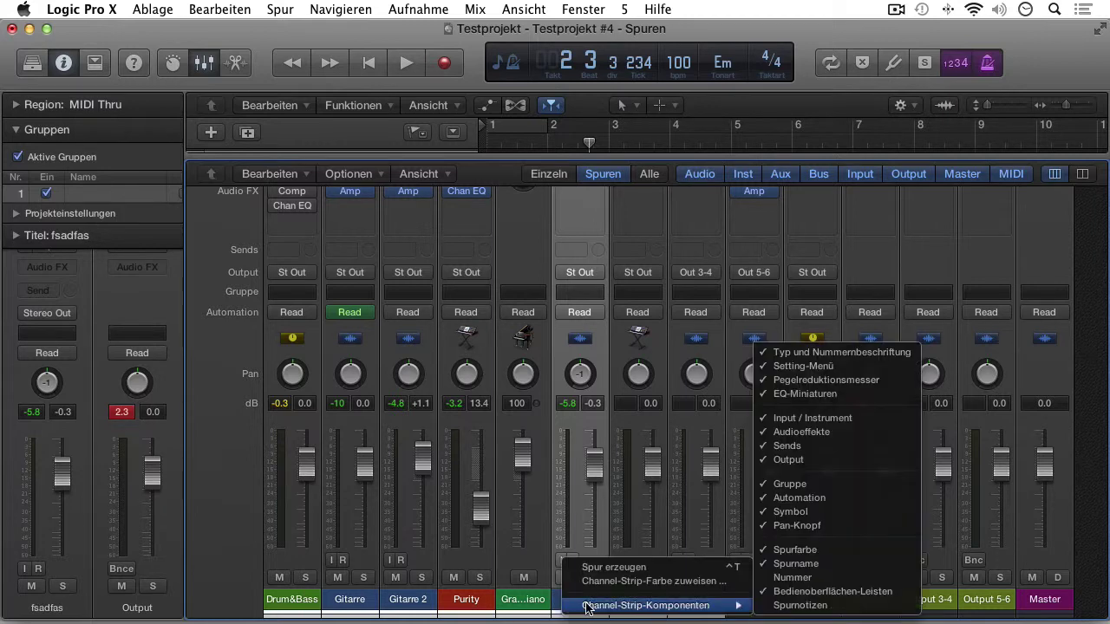
pyautogui.click(805, 579)
pyautogui.rightClick(601, 603)
pyautogui.moveTo(601, 604)
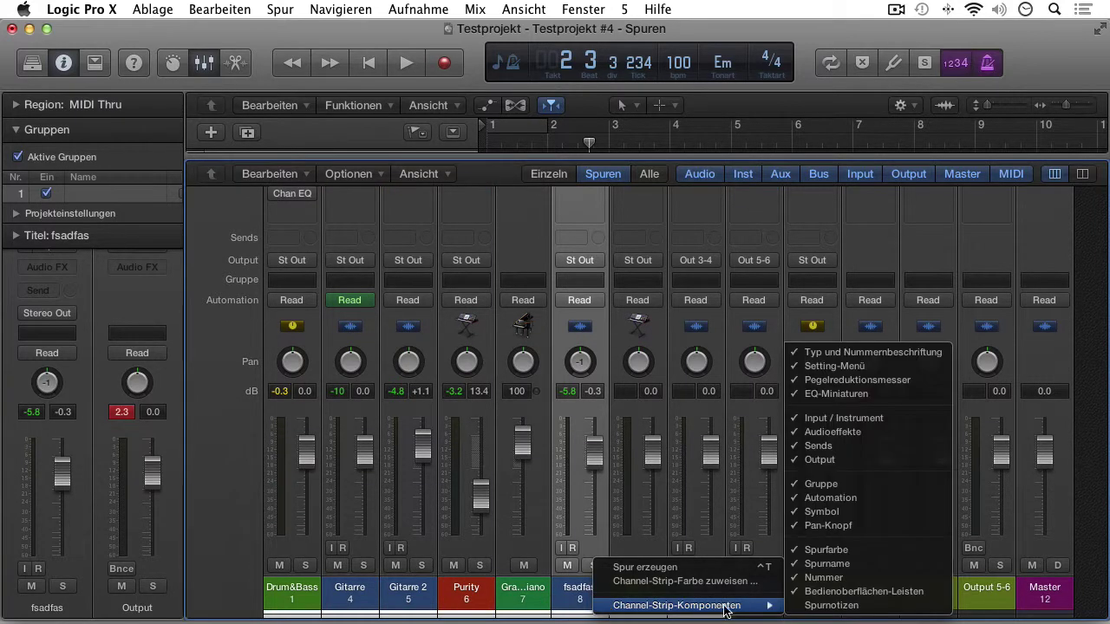
pyautogui.click(803, 613)
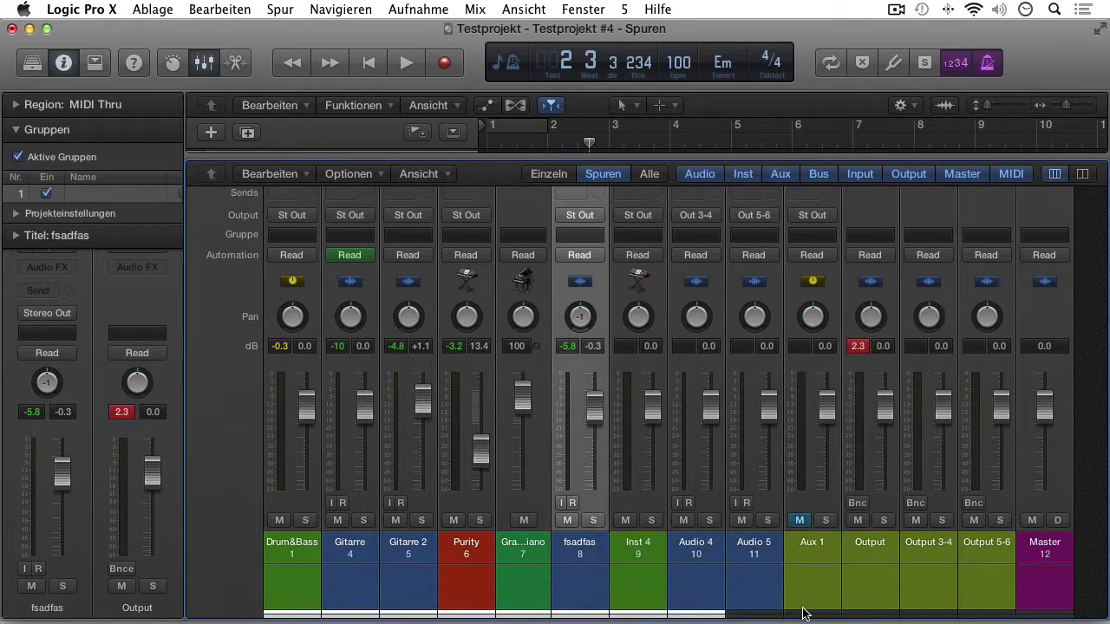
# Enter the track note "hallo" on the fsadfas channel strip
pyautogui.doubleClick(587, 591)
pyautogui.write('hallo')
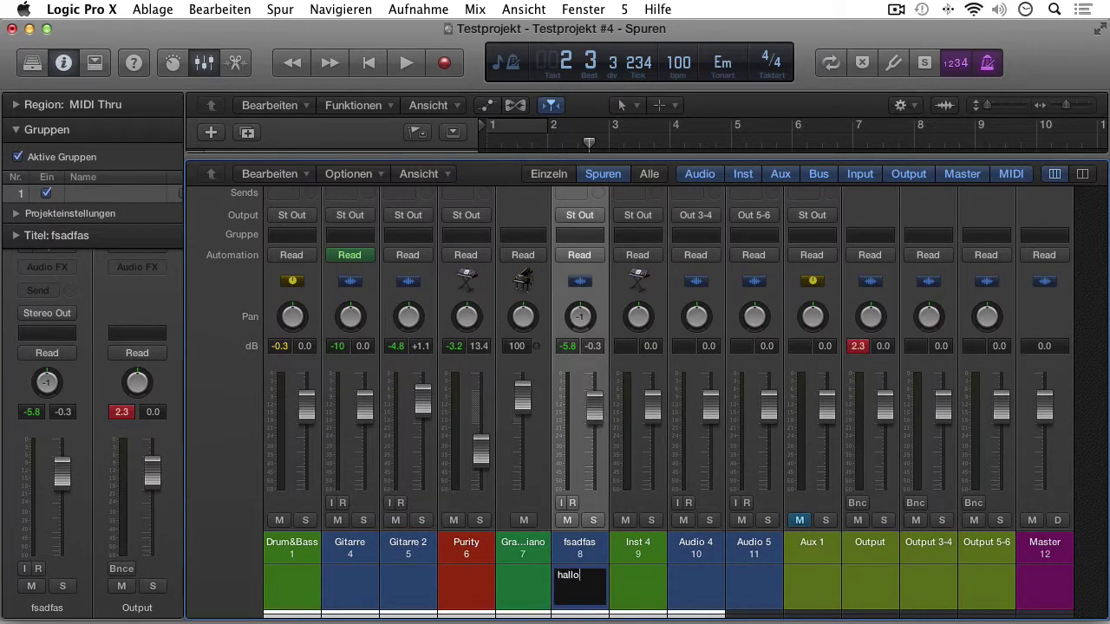
pyautogui.press('alt+super+p')
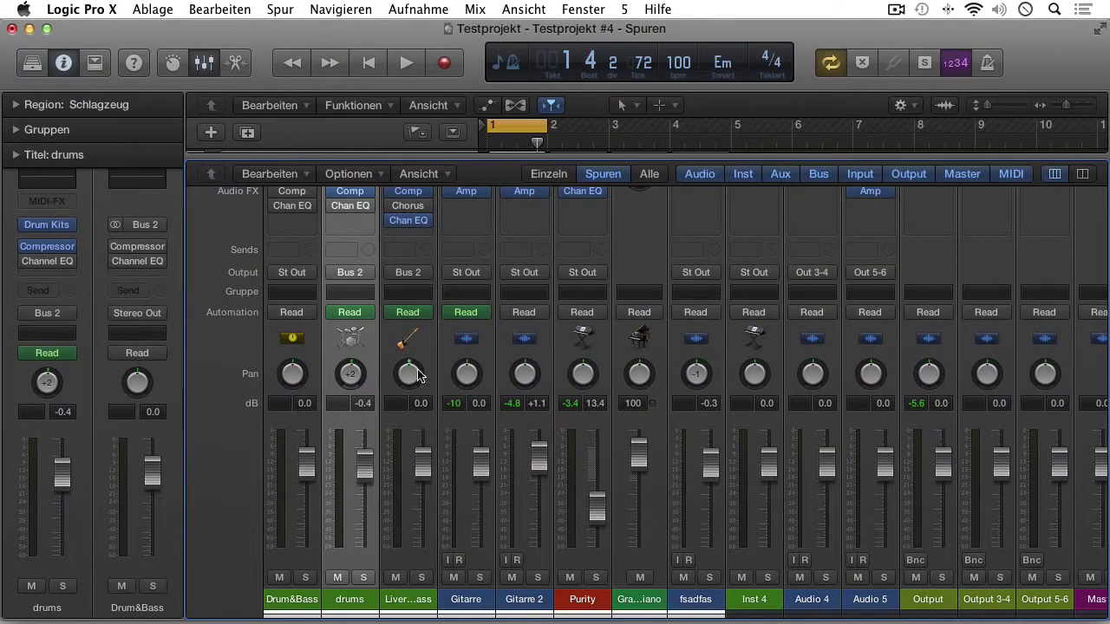
# Add a send to Bus 1 on the drums channel strip
pyautogui.click(349, 250)
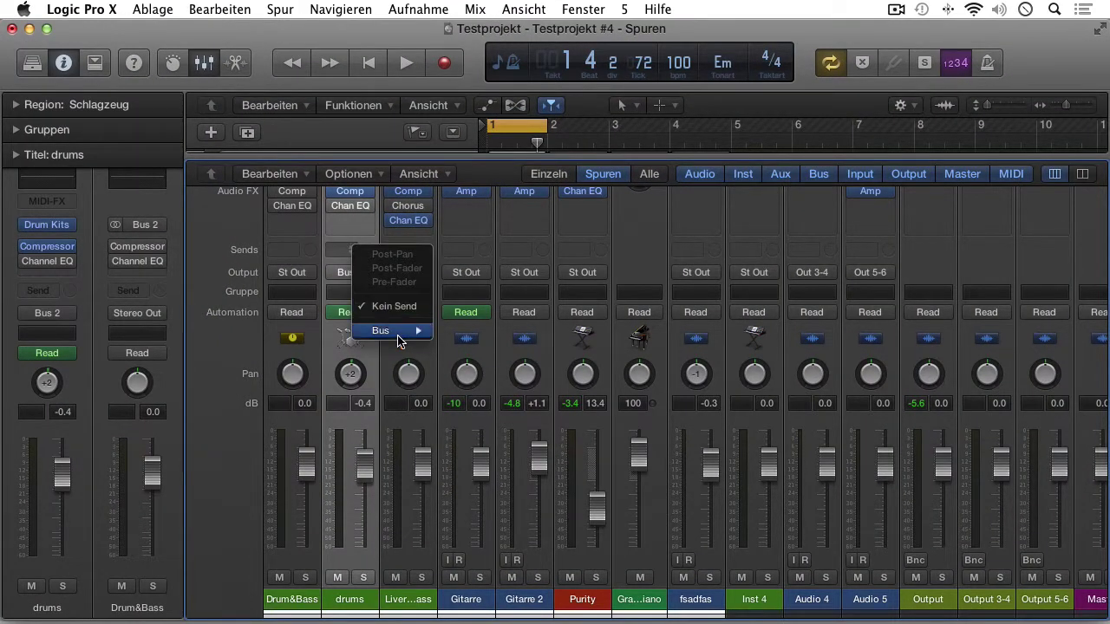
pyautogui.moveTo(397, 332)
pyautogui.moveTo(506, 474)
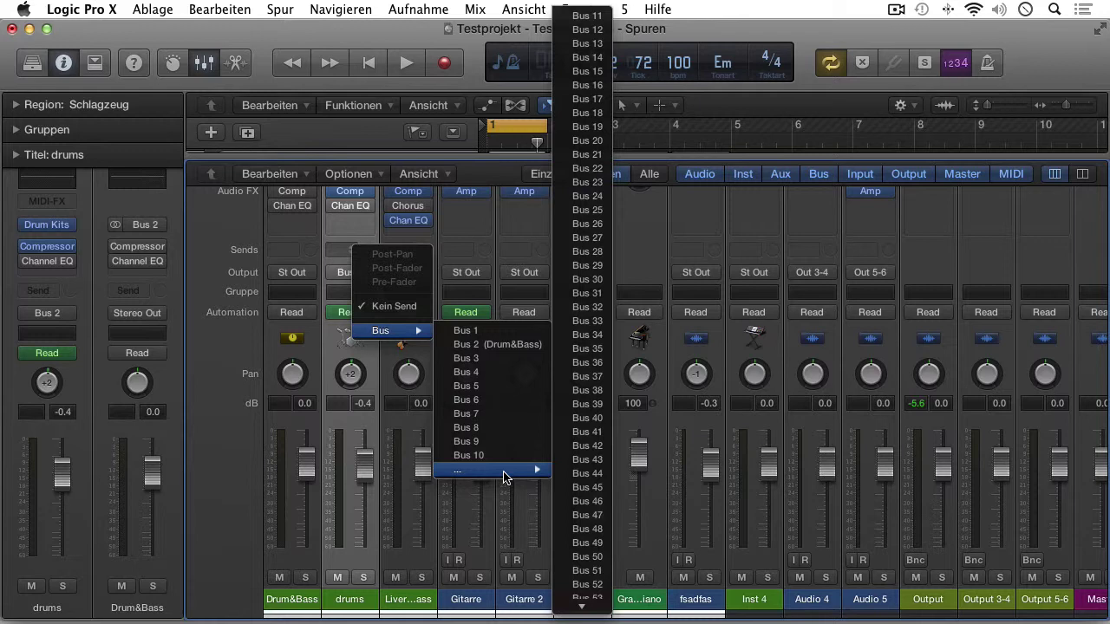
pyautogui.click(466, 333)
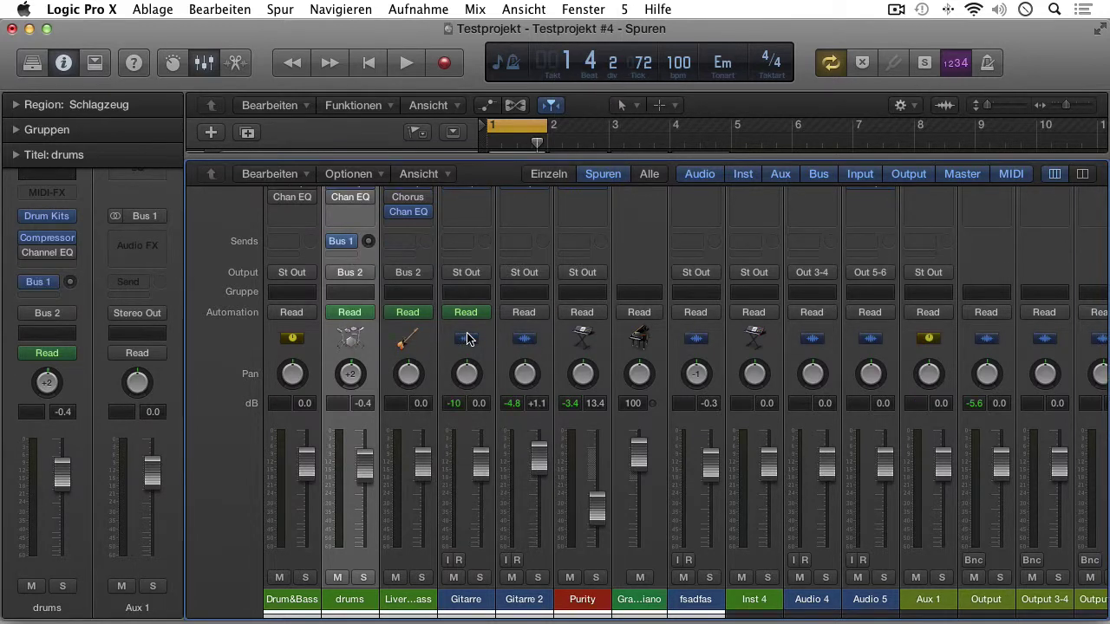
# Try the level knob of the drums' Bus 1 send and view its Post-Pan, Post-Fader and Pre-Fader modes
pyautogui.moveTo(368, 241); pyautogui.dragTo(368, 253)
pyautogui.click(336, 245)
pyautogui.click(351, 244)
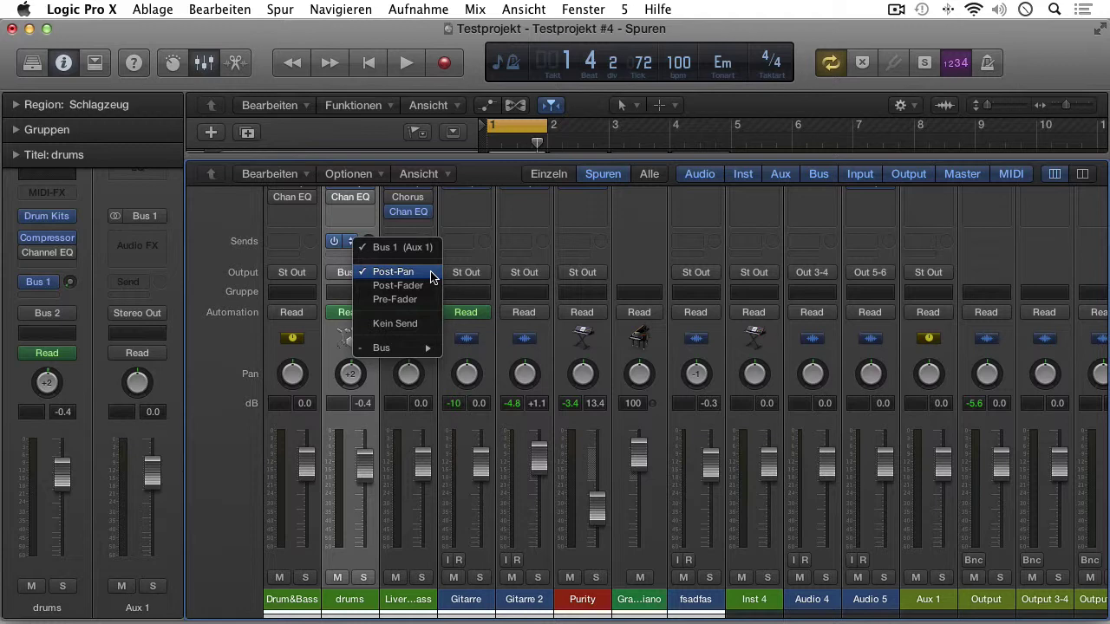
pyautogui.click(546, 275)
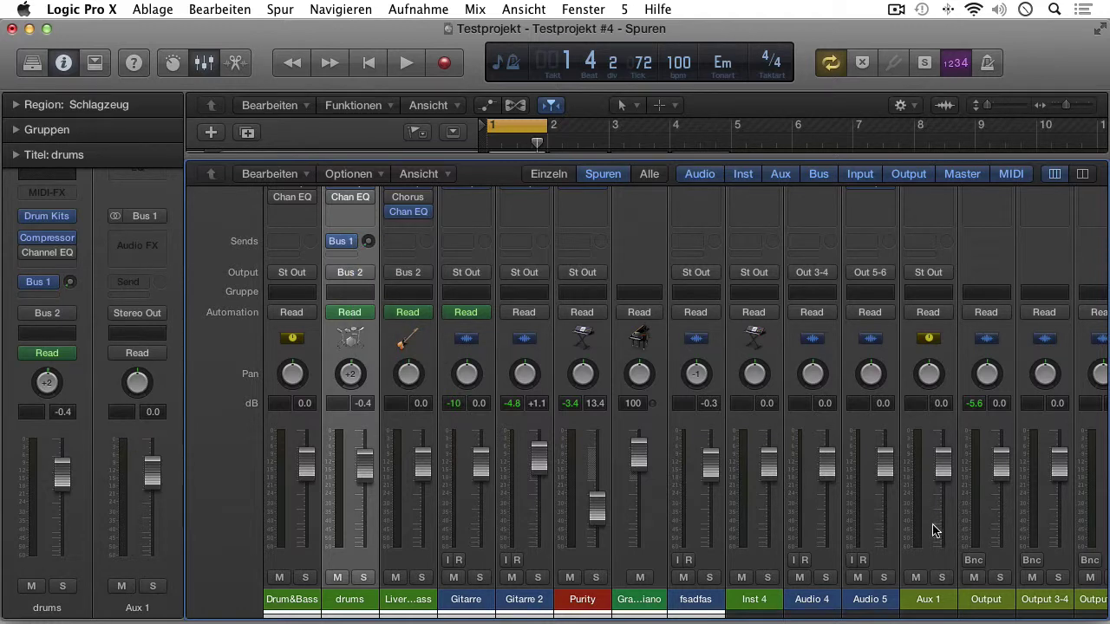
# Select the Aux 1 channel strip and check its input and output assignments, keeping Bus 1 and Stereo Output
pyautogui.click(933, 598)
pyautogui.scroll(5, 932, 594)
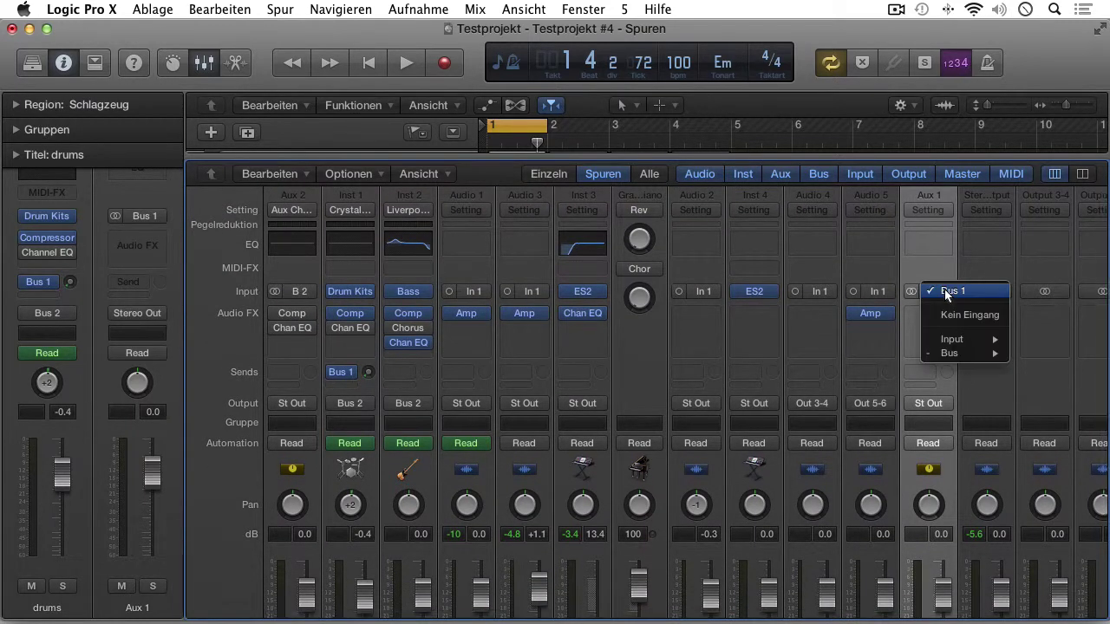
pyautogui.click(946, 292)
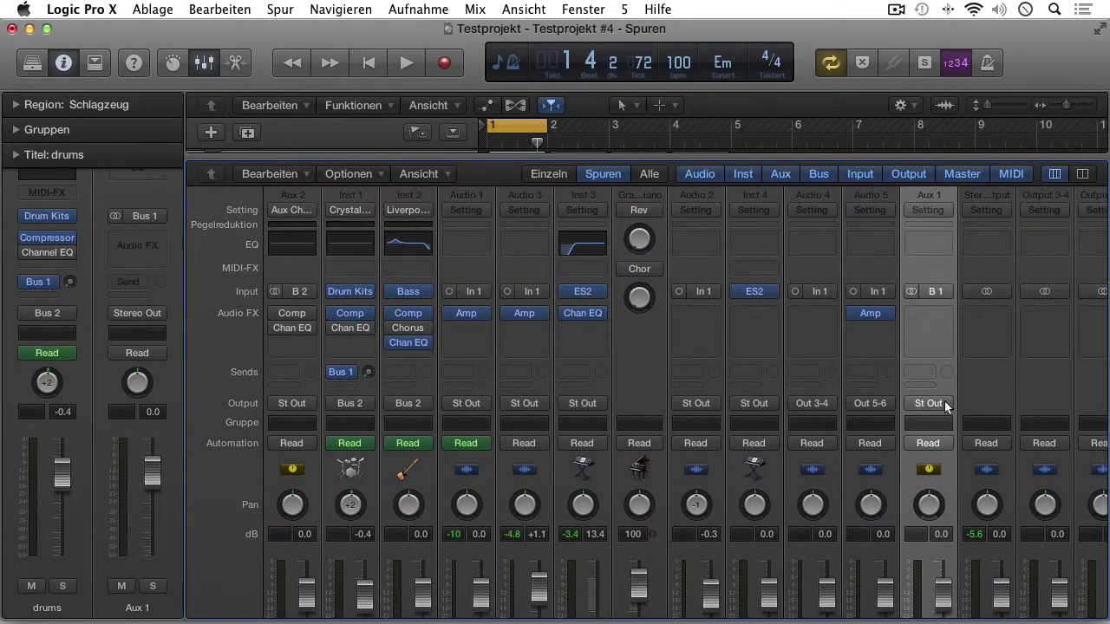
pyautogui.click(932, 403)
pyautogui.click(944, 401)
# Insert the Space Designer reverb on Aux 1 and close its plug-in window
pyautogui.click(945, 318)
pyautogui.moveTo(980, 479)
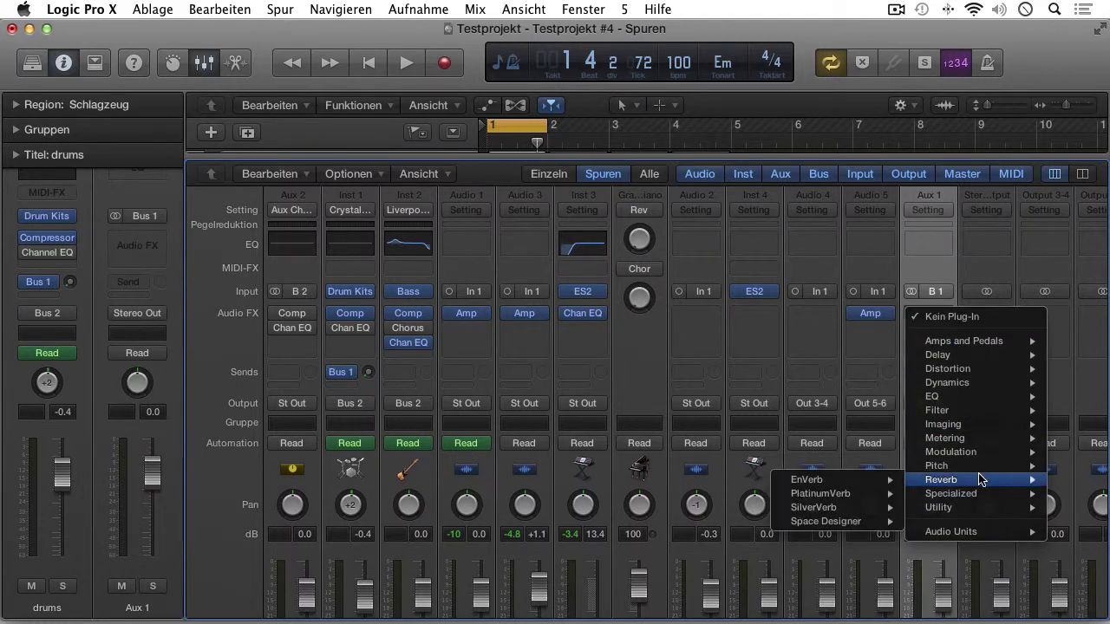
pyautogui.click(744, 521)
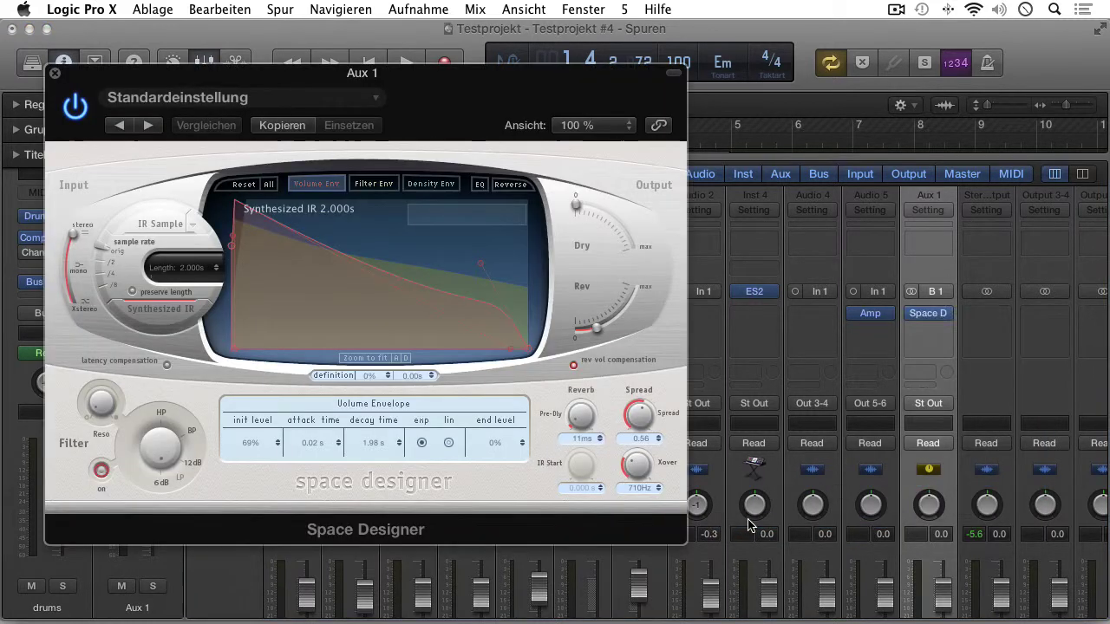
pyautogui.click(54, 73)
# Solo the drums, start playback, and turn the drums' Bus 1 send level down to -∞
pyautogui.scroll(-5, 402, 330)
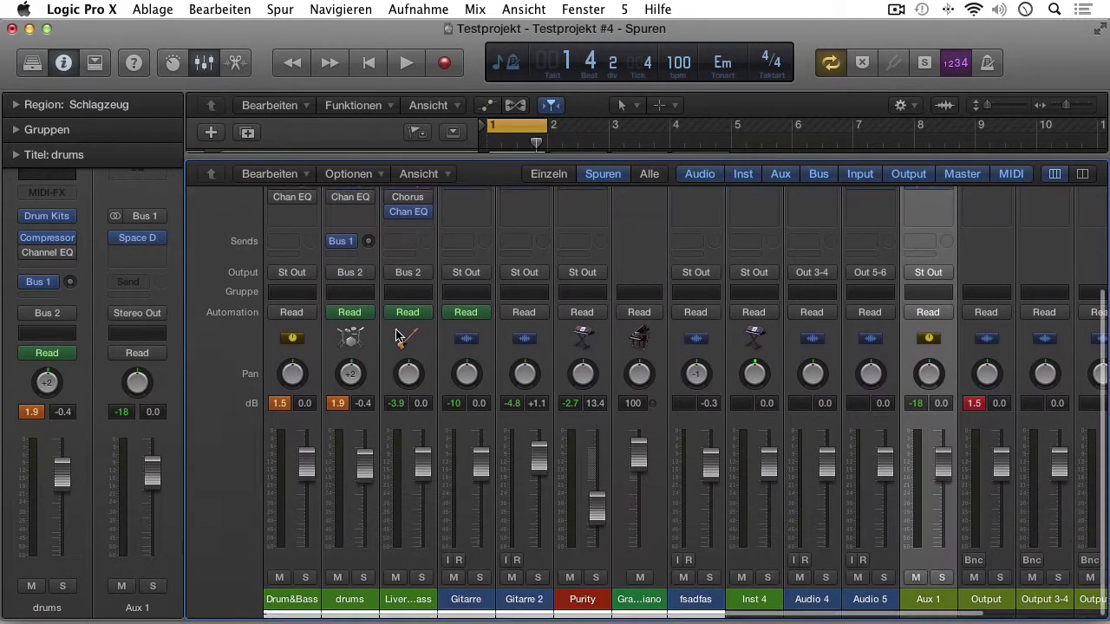
pyautogui.click(363, 577)
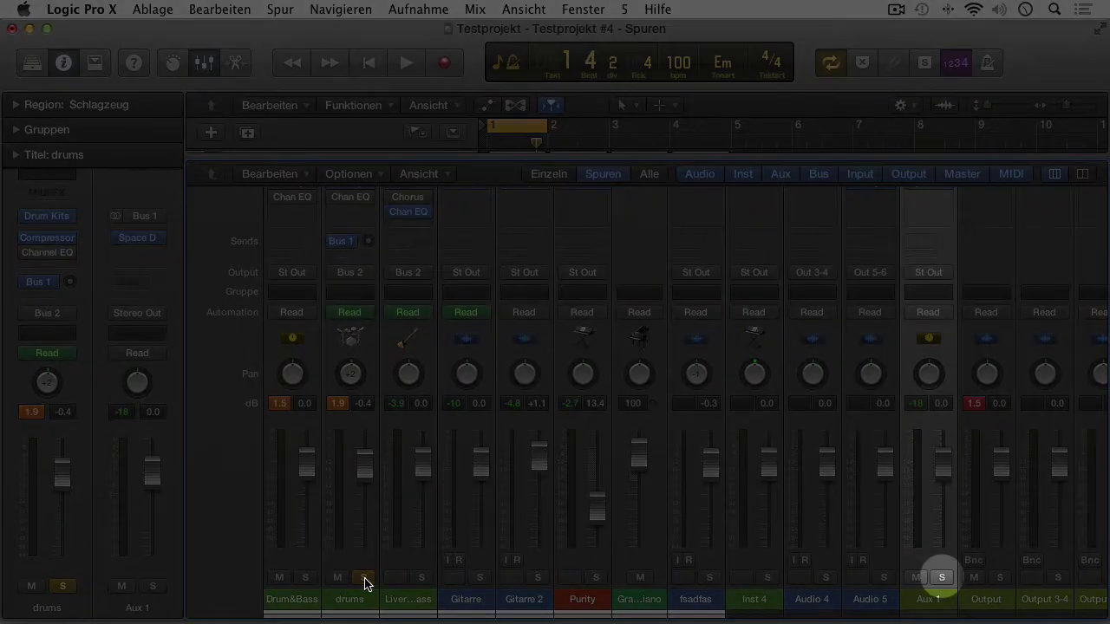
pyautogui.press('space')
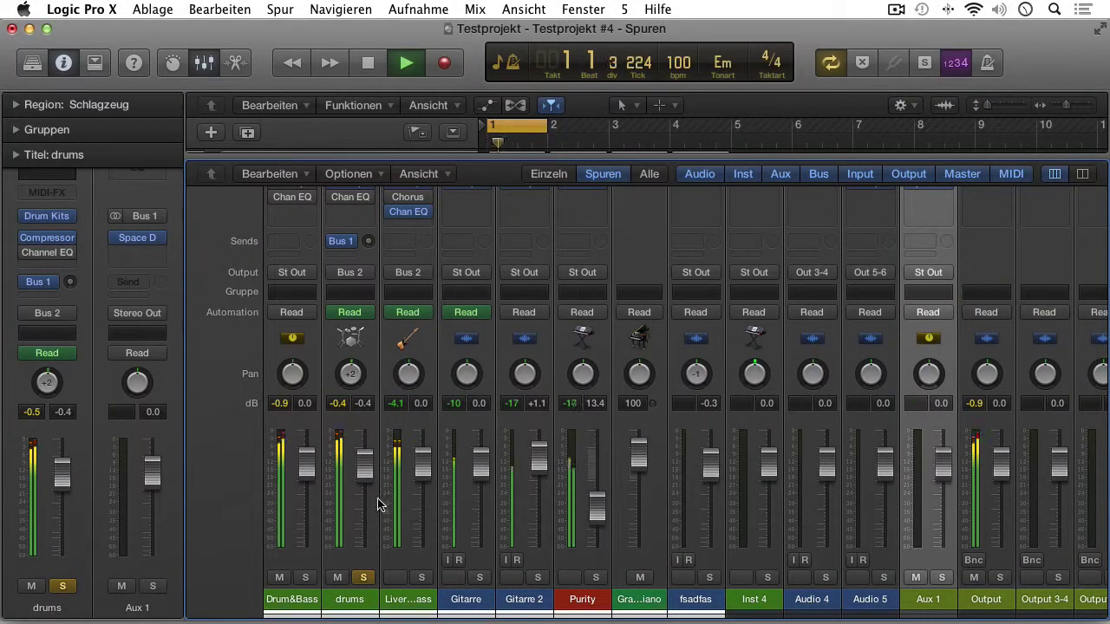
pyautogui.moveTo(369, 243)
pyautogui.moveTo(369, 242)
pyautogui.mouseDown()
pyautogui.moveTo(369, 201)
pyautogui.moveTo(369, 251)
pyautogui.mouseUp()
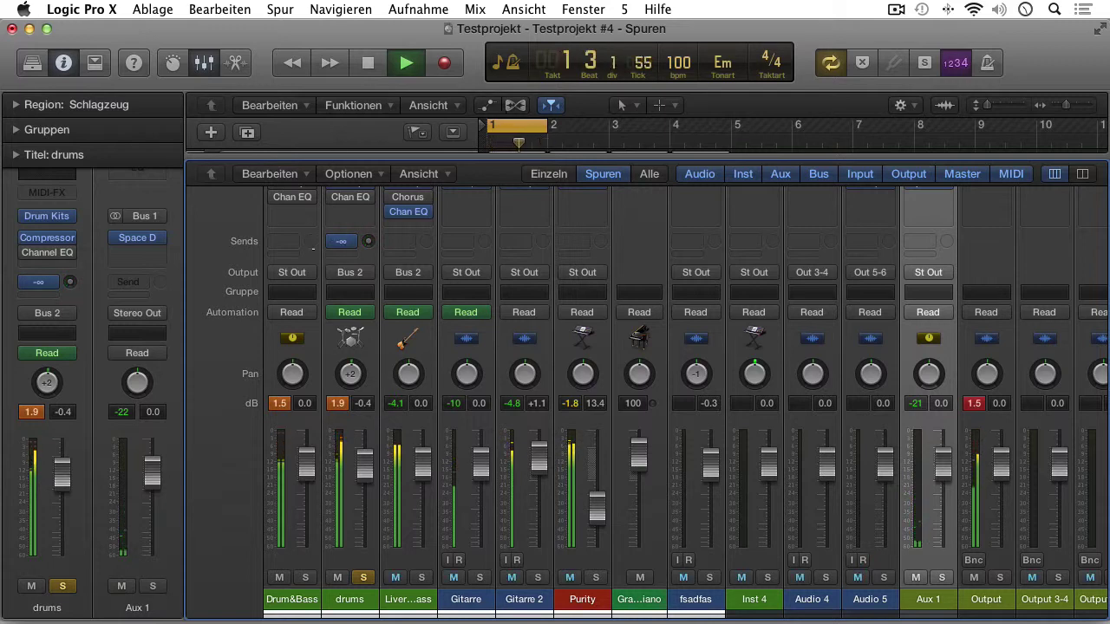
# Stop playback, set the drums' Bus 1 send to Pre-Fader and raise its send level
pyautogui.press('space')
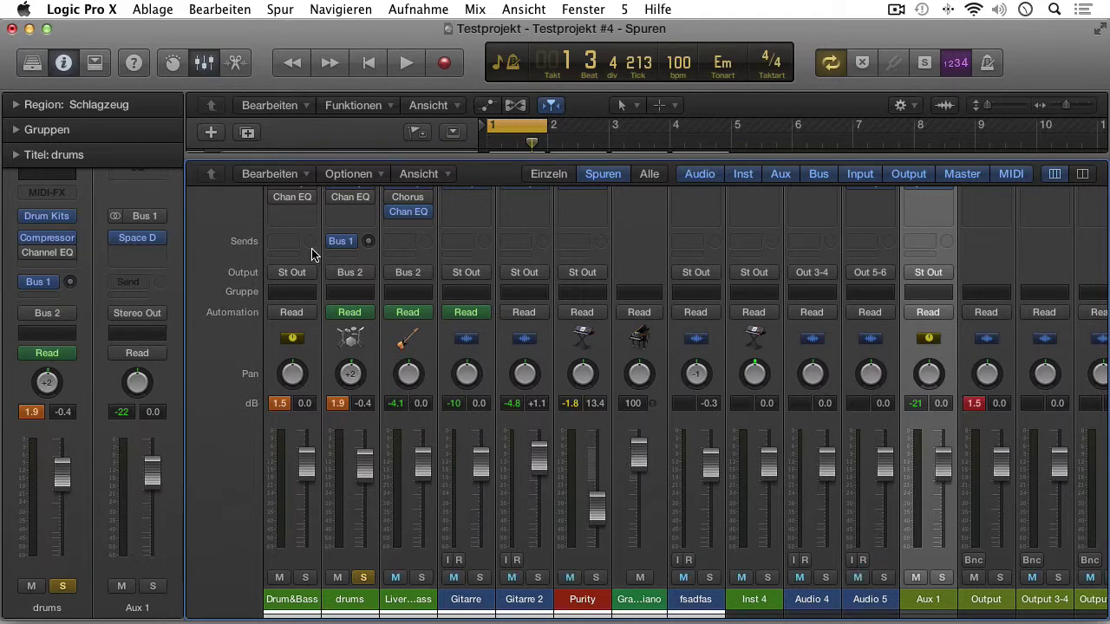
pyautogui.click(351, 241)
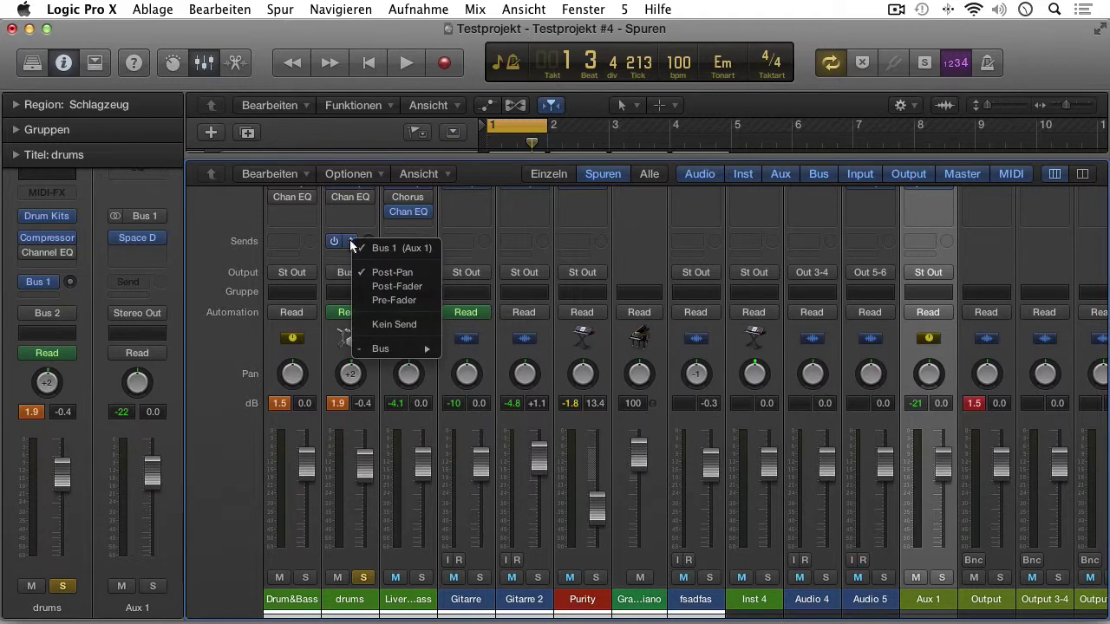
pyautogui.click(425, 301)
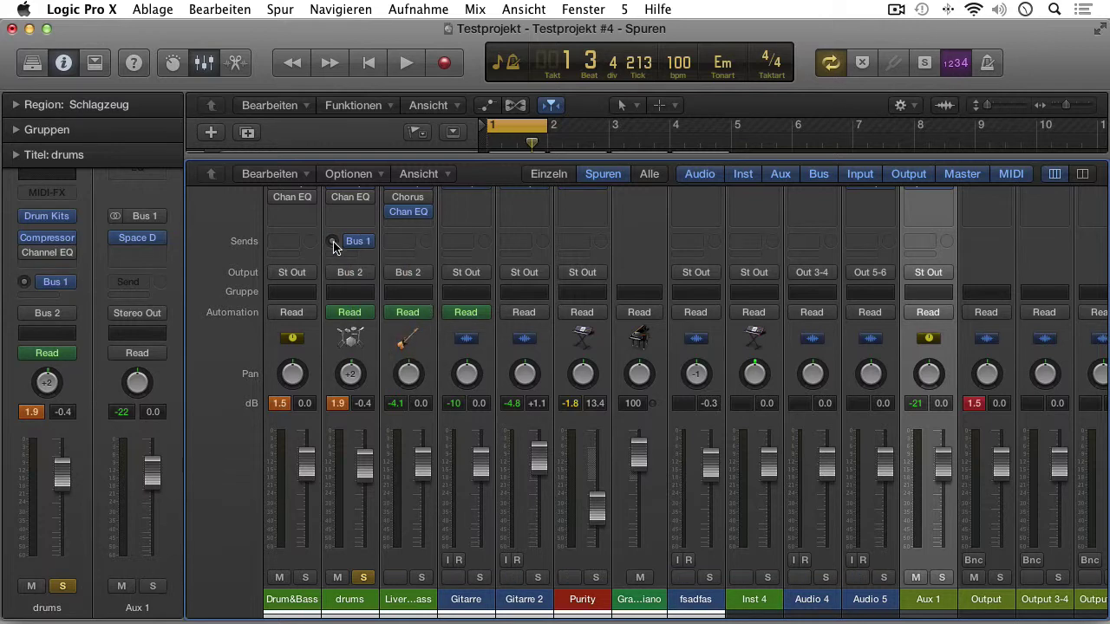
pyautogui.moveTo(334, 241); pyautogui.dragTo(335, 234)
# Remove the Space Designer reverb from the Aux 1 channel strip
pyautogui.scroll(3, 951, 385)
pyautogui.scroll(2, 951, 385)
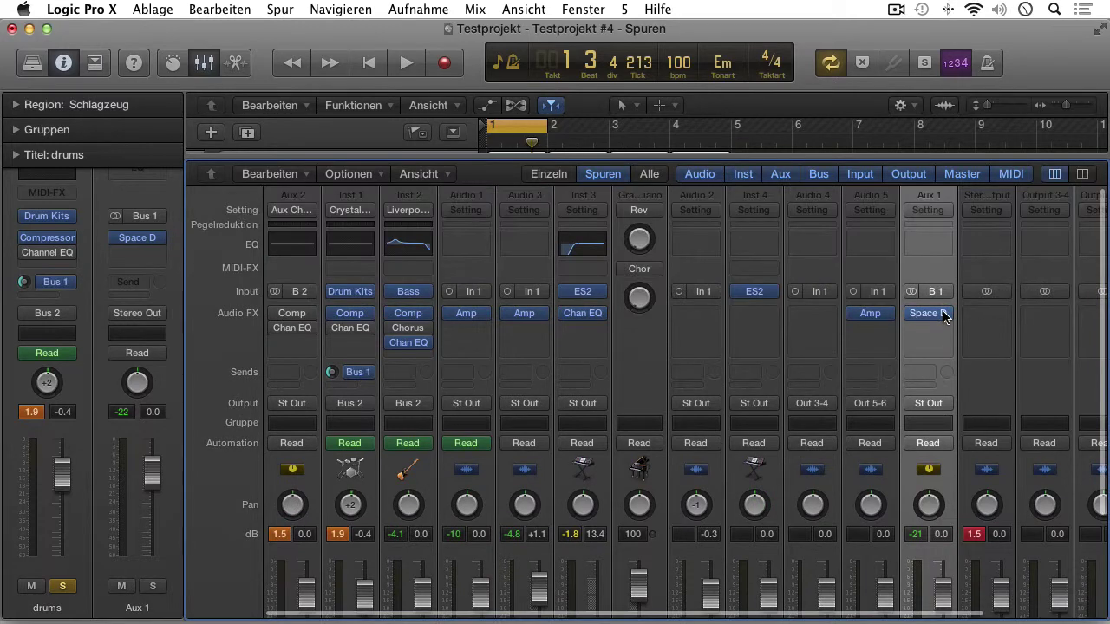
pyautogui.click(943, 315)
pyautogui.click(953, 336)
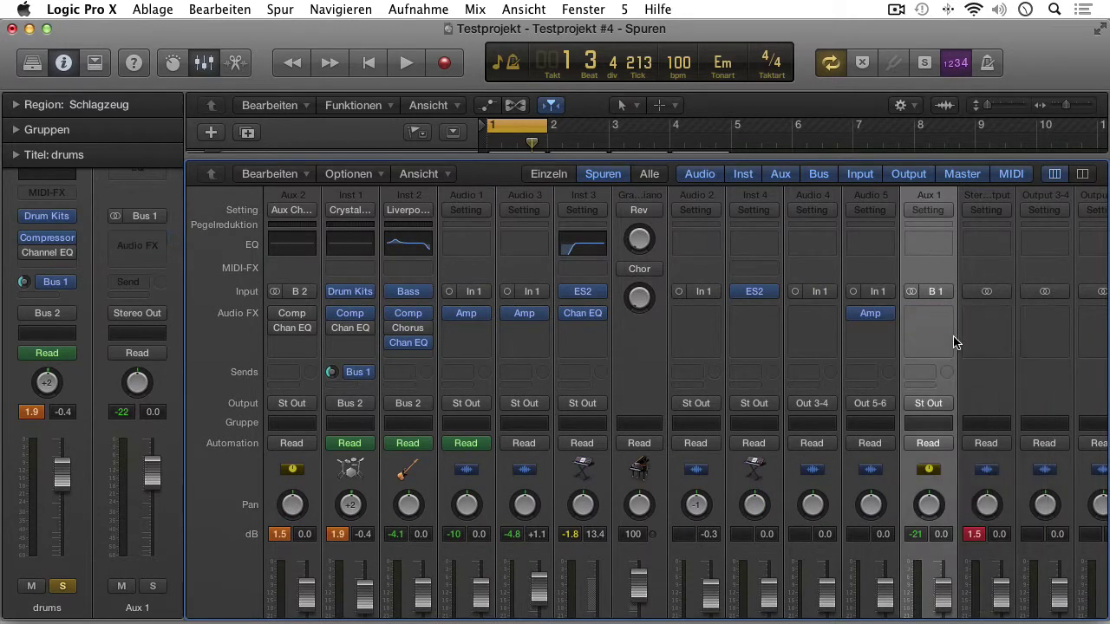
# Examine the output destinations offered for the stereo Aux 1 channel strip
pyautogui.click(943, 404)
pyautogui.moveTo(940, 452)
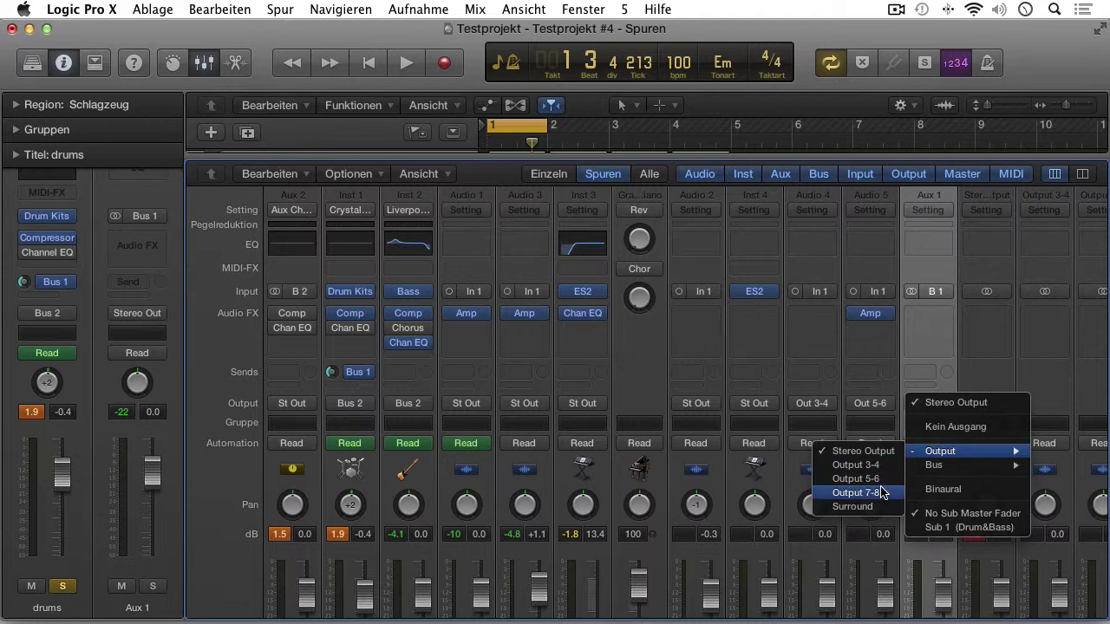
pyautogui.click(975, 440)
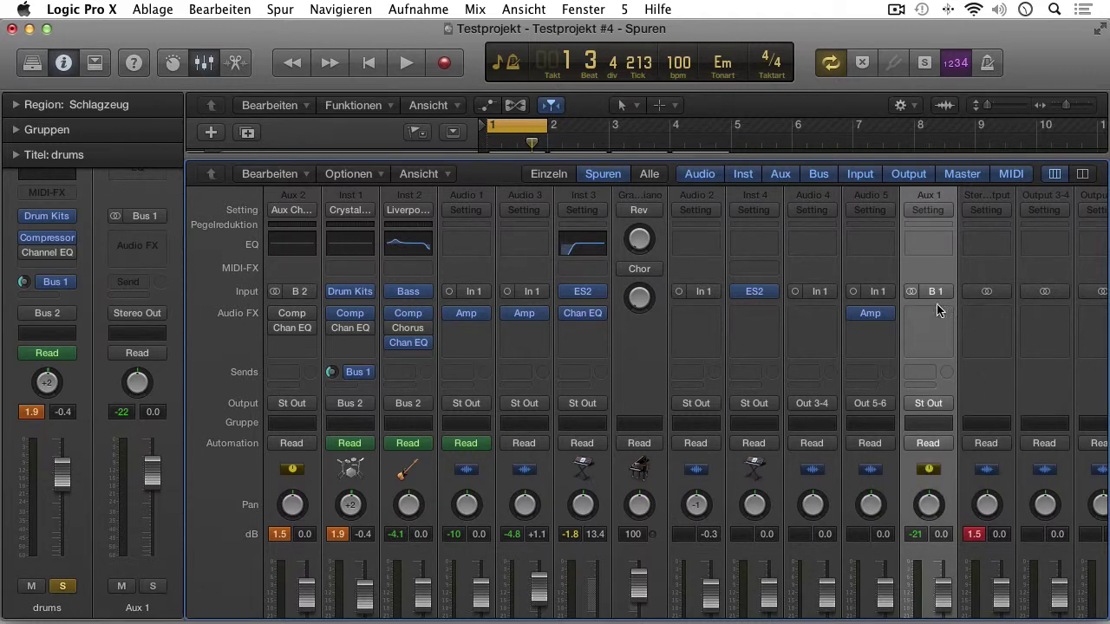
# Switch the Aux 1 input format to mono and examine its individual mono output destinations
pyautogui.click(912, 292)
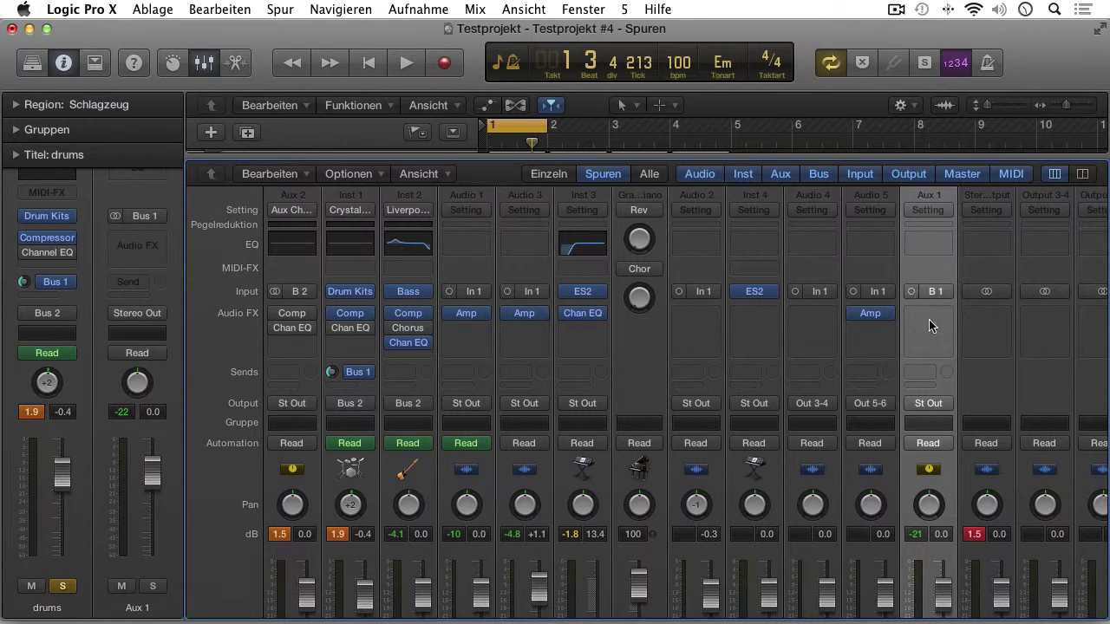
pyautogui.click(945, 406)
pyautogui.moveTo(945, 451)
pyautogui.moveTo(849, 520)
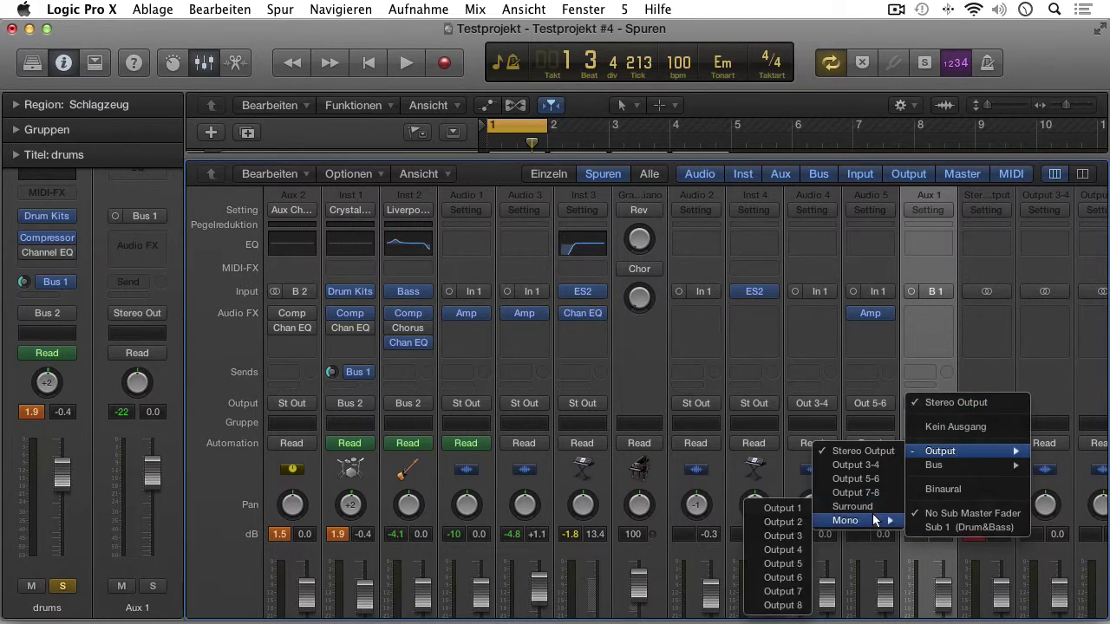
pyautogui.click(793, 482)
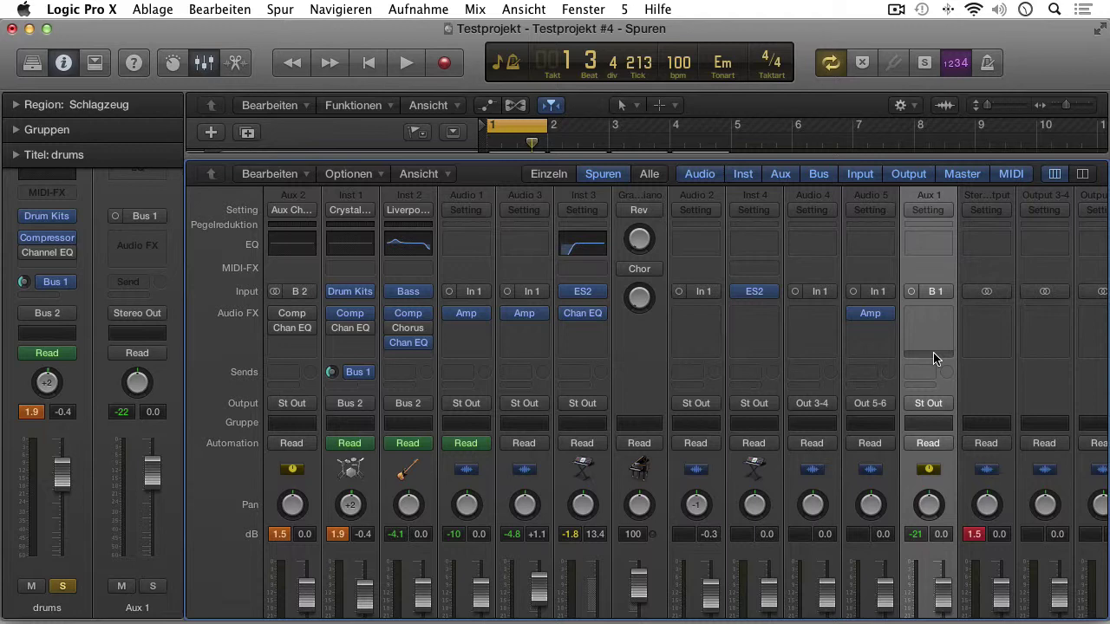
# Create a new aux channel strip and check its input choices, keeping Input 1
pyautogui.click(349, 173)
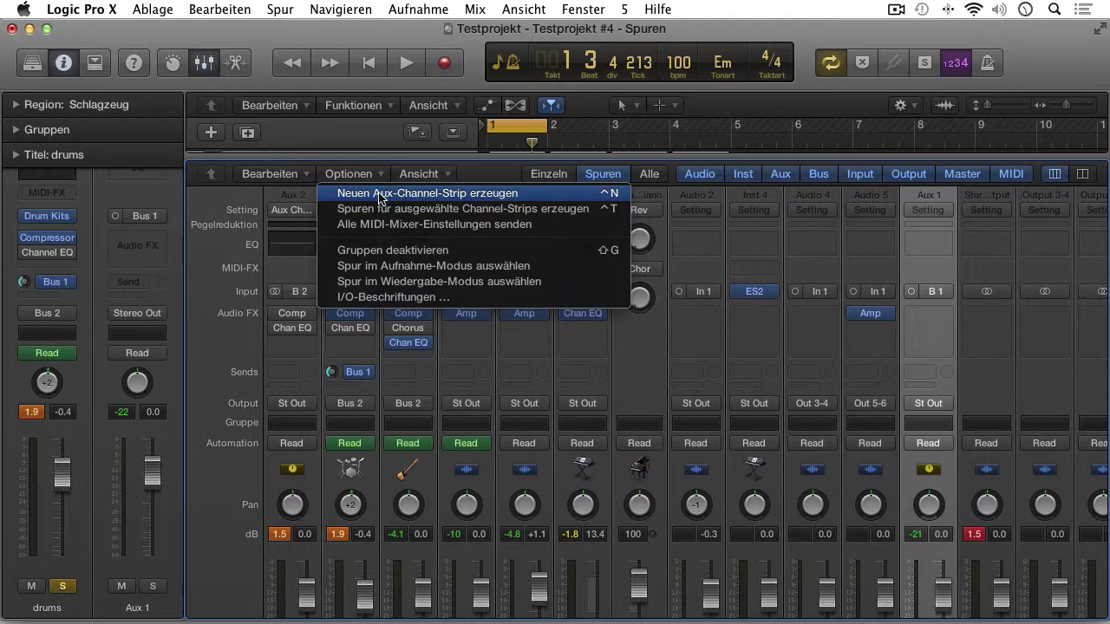
pyautogui.click(379, 193)
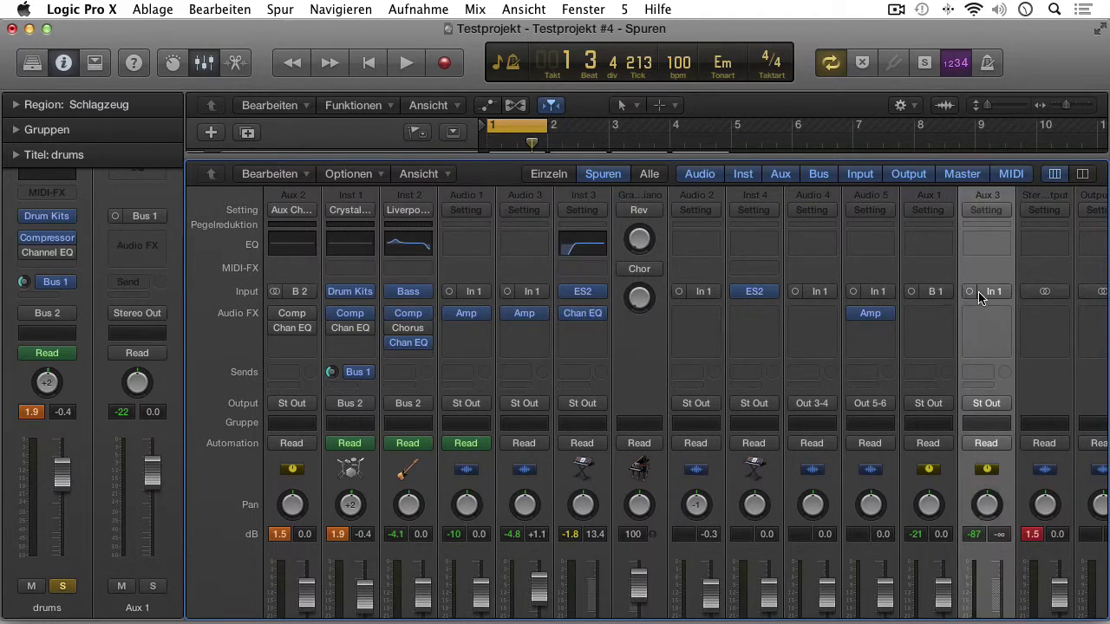
pyautogui.click(989, 291)
pyautogui.moveTo(1010, 339)
pyautogui.click(953, 339)
# Turn off solo on the drums and raise the Aux 3 fader to -0.2 dB
pyautogui.scroll(-5, 991, 414)
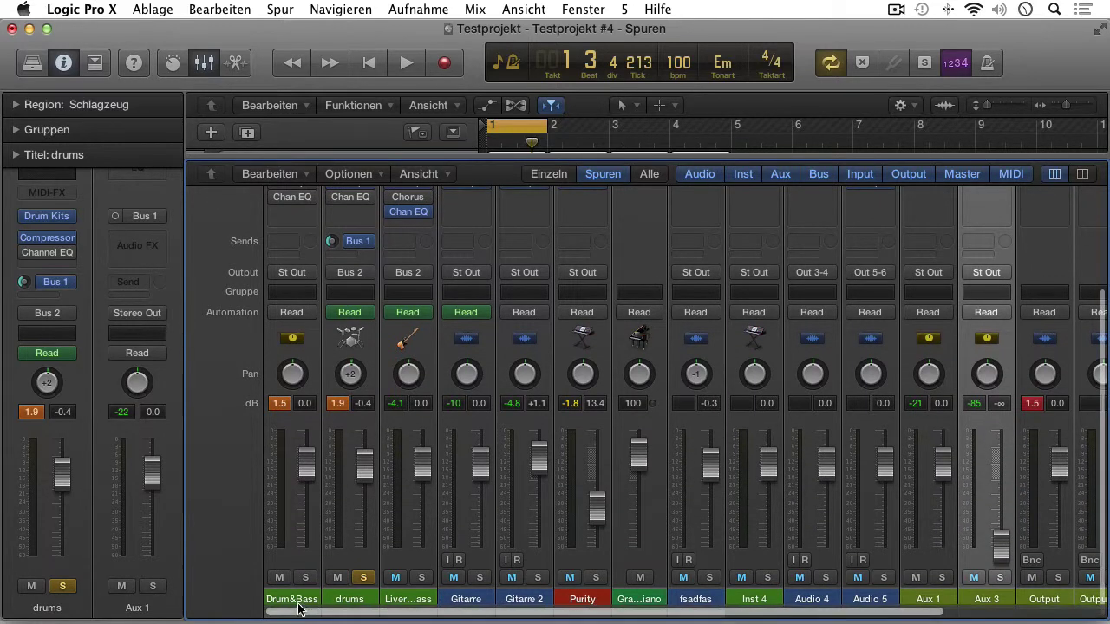
pyautogui.click(364, 577)
pyautogui.rightClick(997, 522)
pyautogui.click(1006, 545)
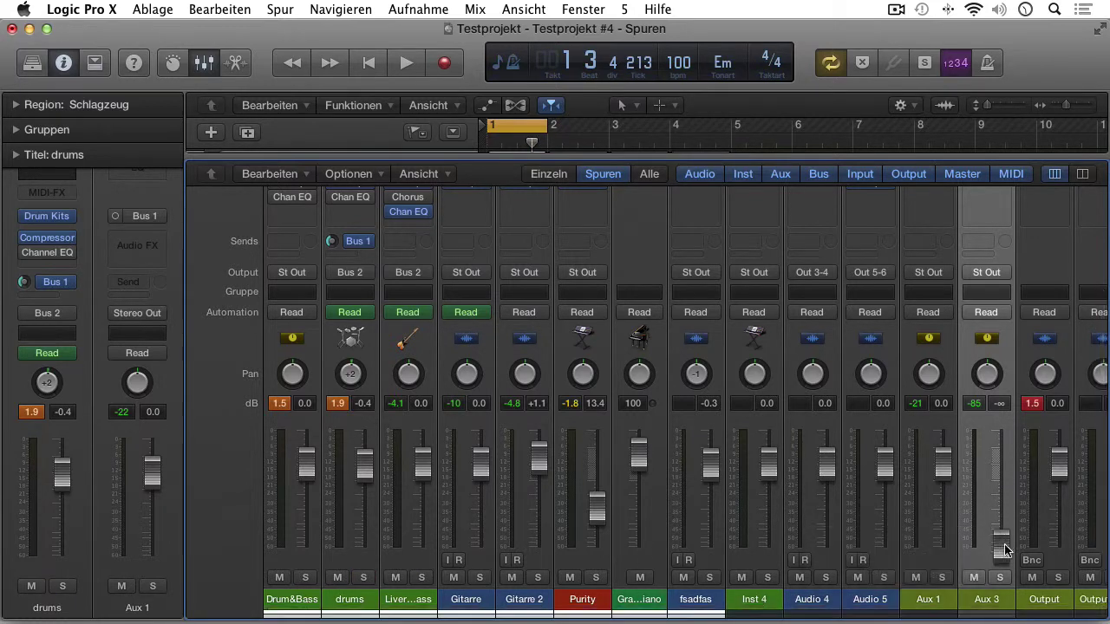
pyautogui.moveTo(1005, 550); pyautogui.dragTo(1008, 402)
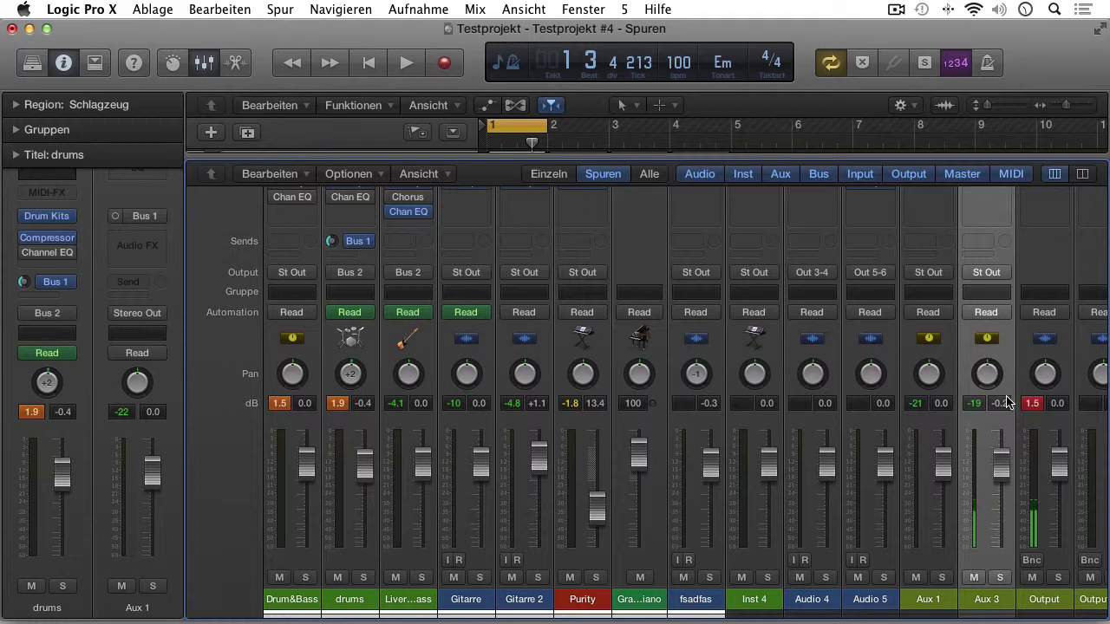
# Insert a mono Amp Designer on Aux 3, load the distorted Razor Rock preset and close the plug-in window
pyautogui.scroll(5, 1005, 399)
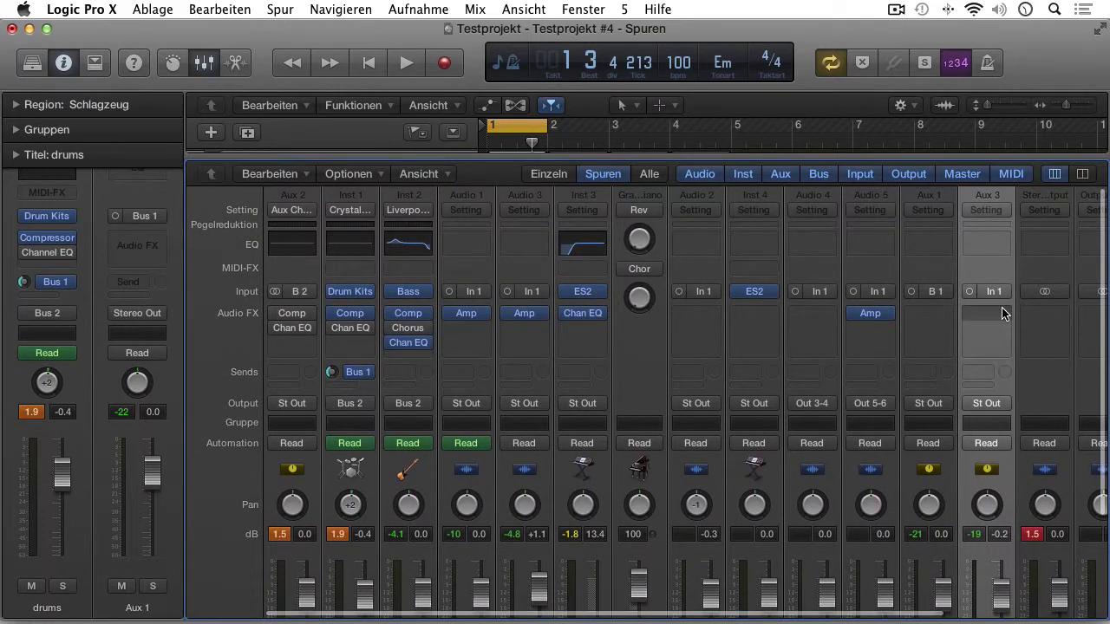
pyautogui.click(1002, 314)
pyautogui.moveTo(917, 347)
pyautogui.moveTo(798, 347)
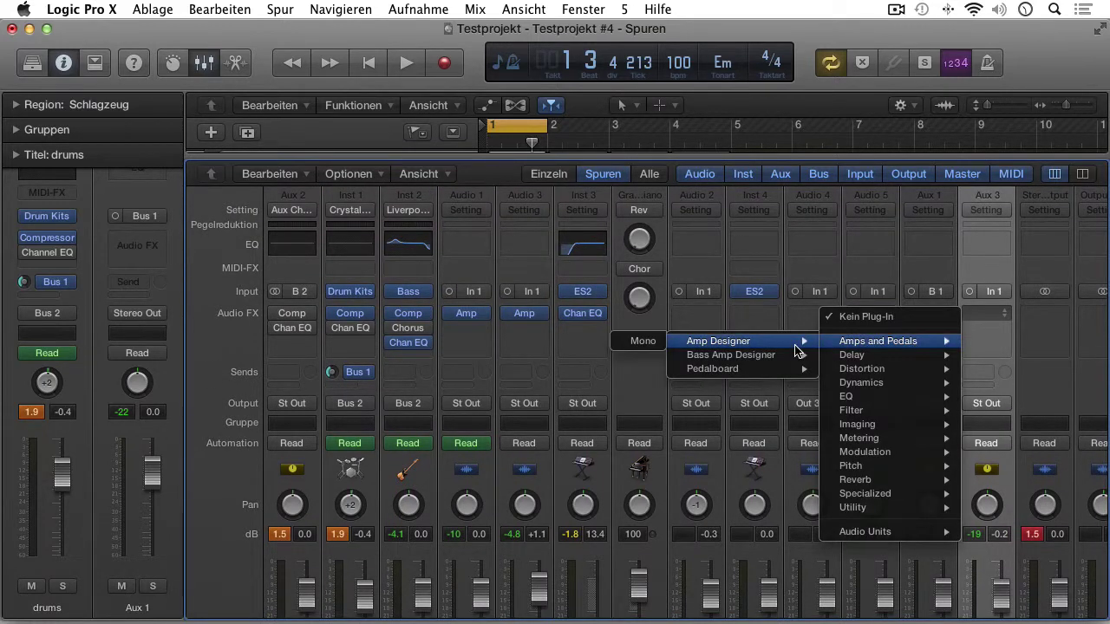
pyautogui.click(642, 341)
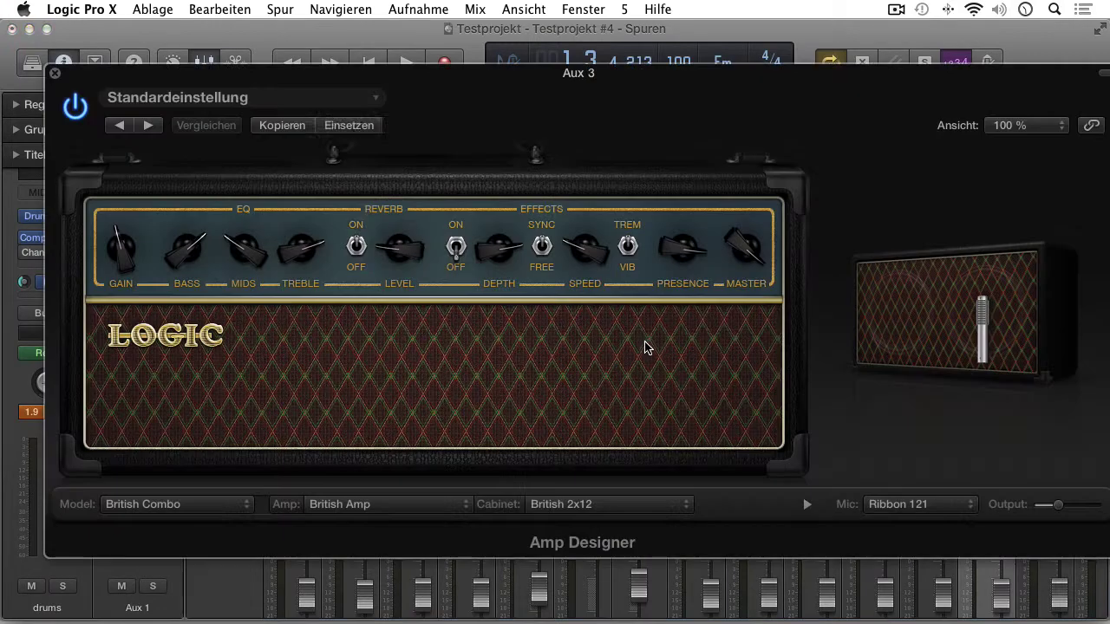
pyautogui.click(379, 98)
pyautogui.moveTo(212, 487)
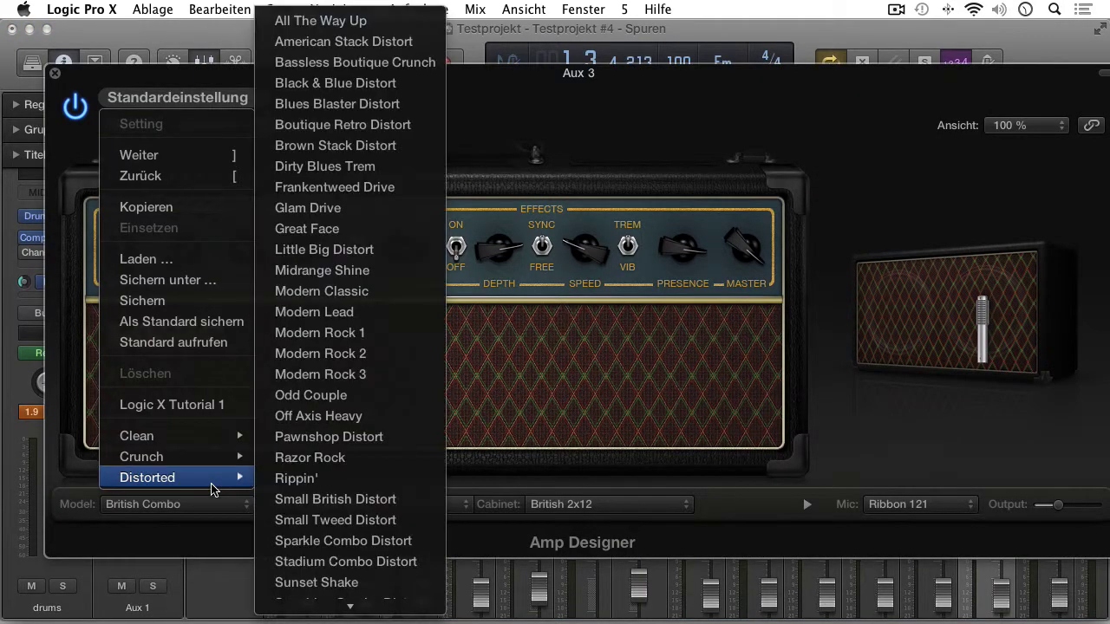
pyautogui.click(335, 458)
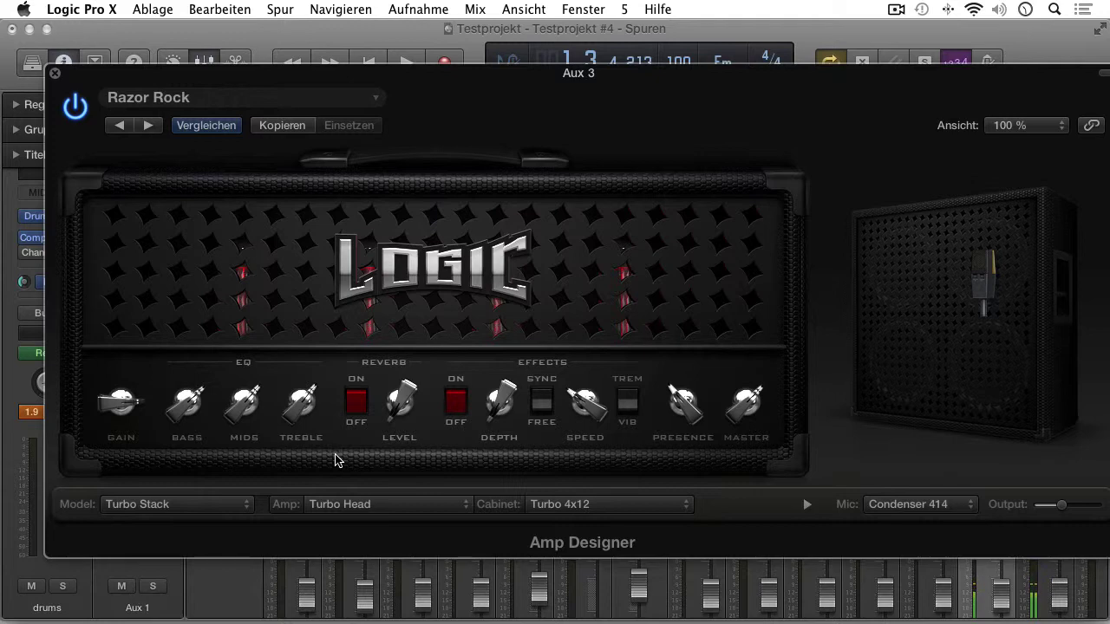
pyautogui.click(54, 73)
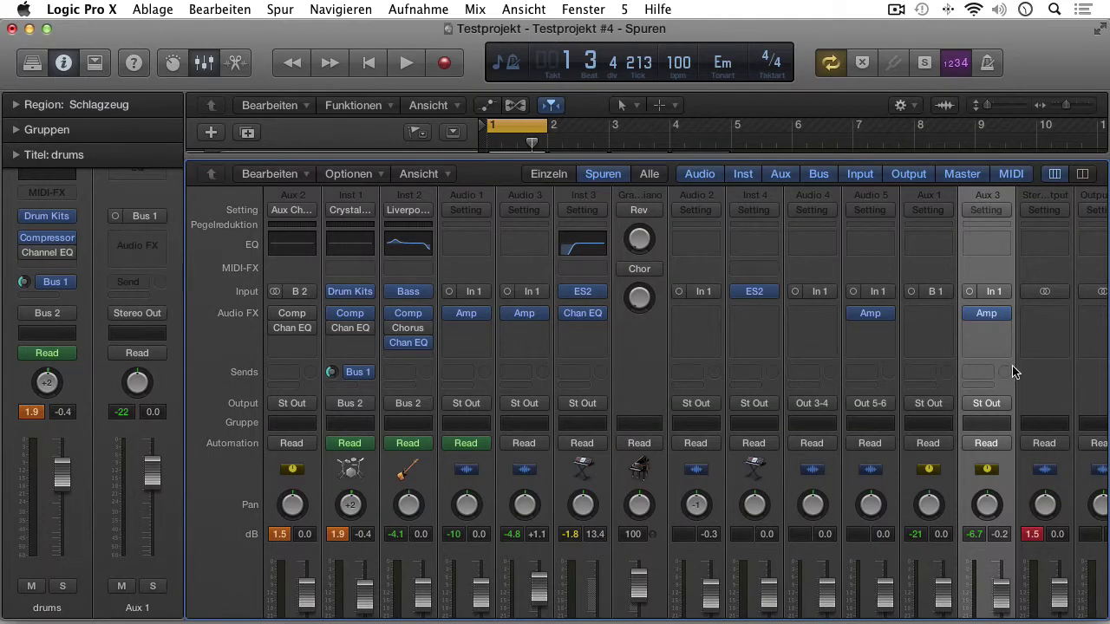
# Remove the Amp Designer plug-in from Aux 3
pyautogui.click(1004, 314)
pyautogui.click(923, 341)
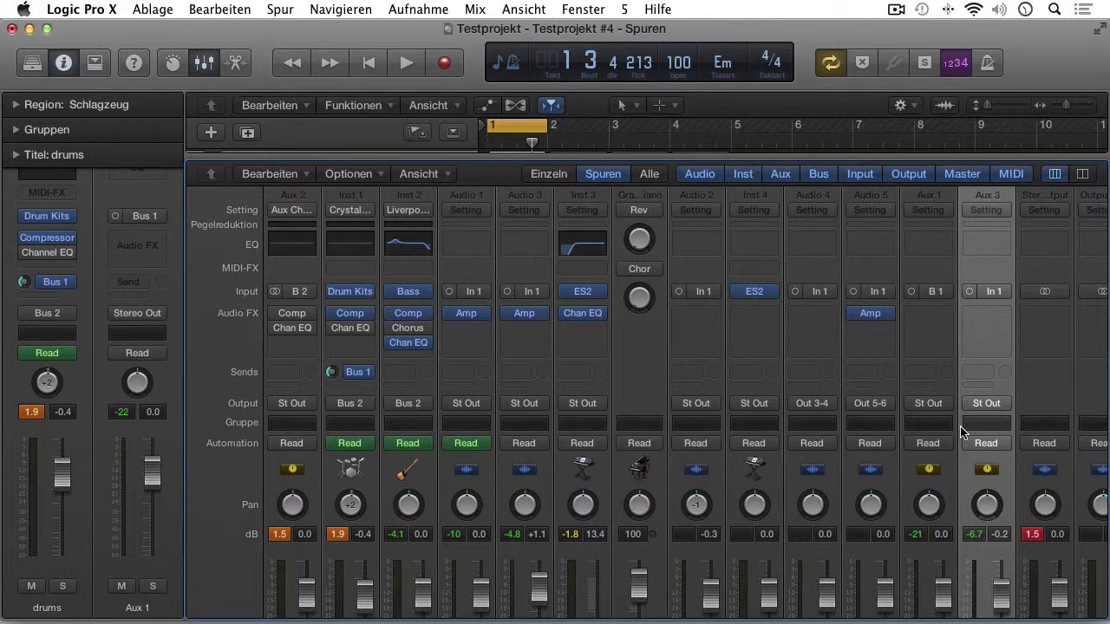
# Select the Gitarre and Gitarre 2 channel strips together and route their outputs to Bus 3
pyautogui.scroll(-5, 961, 431)
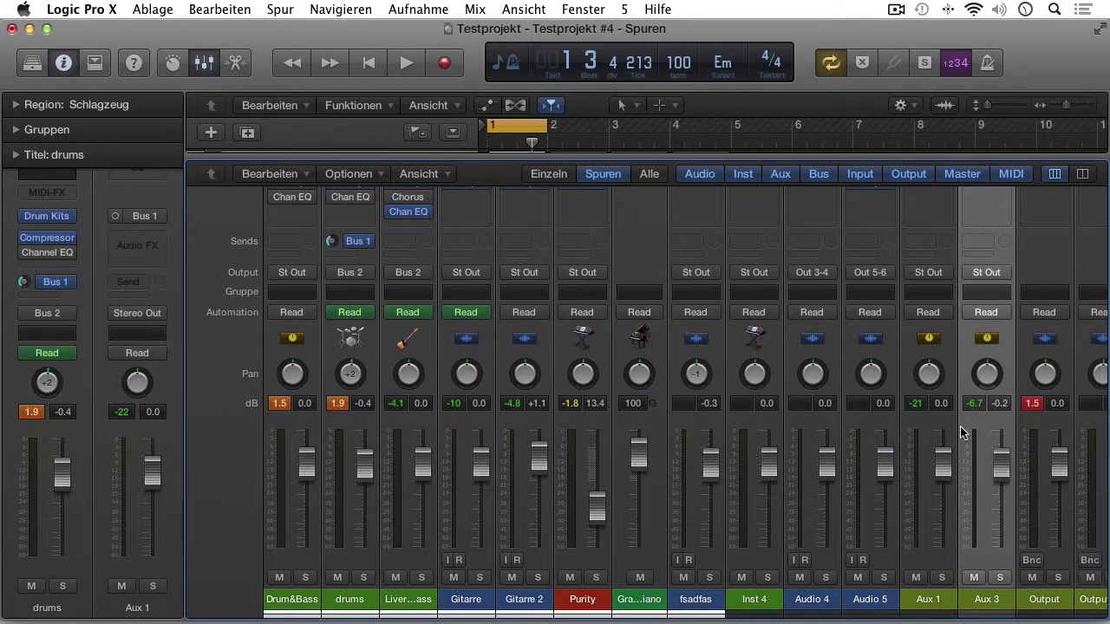
pyautogui.click(479, 605)
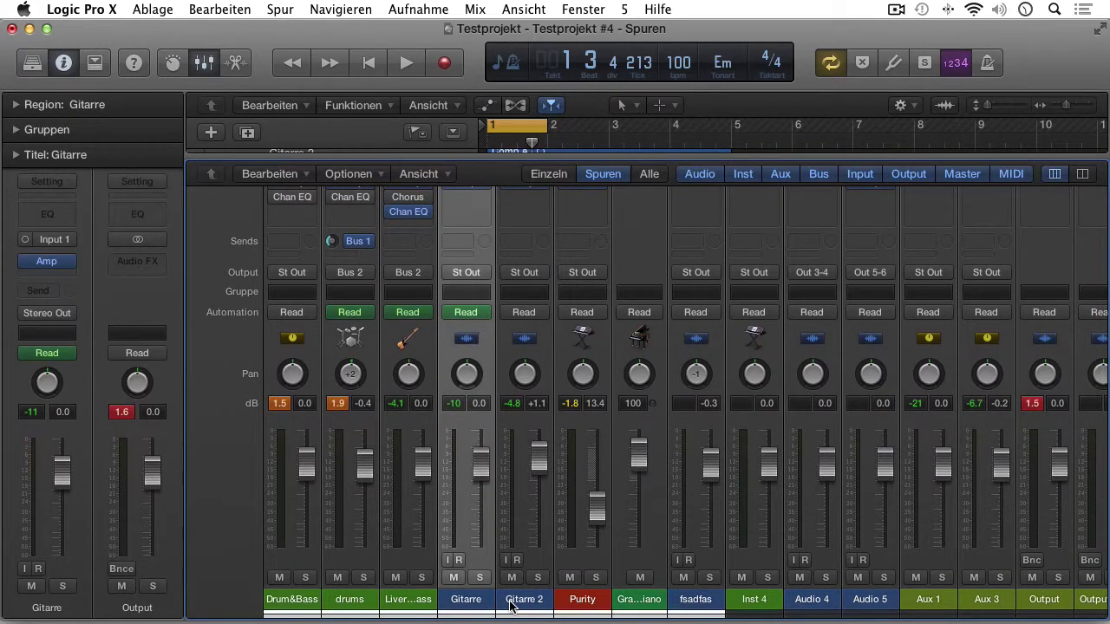
pyautogui.keyDown('shift'); pyautogui.click(512, 605); pyautogui.keyUp('shift')
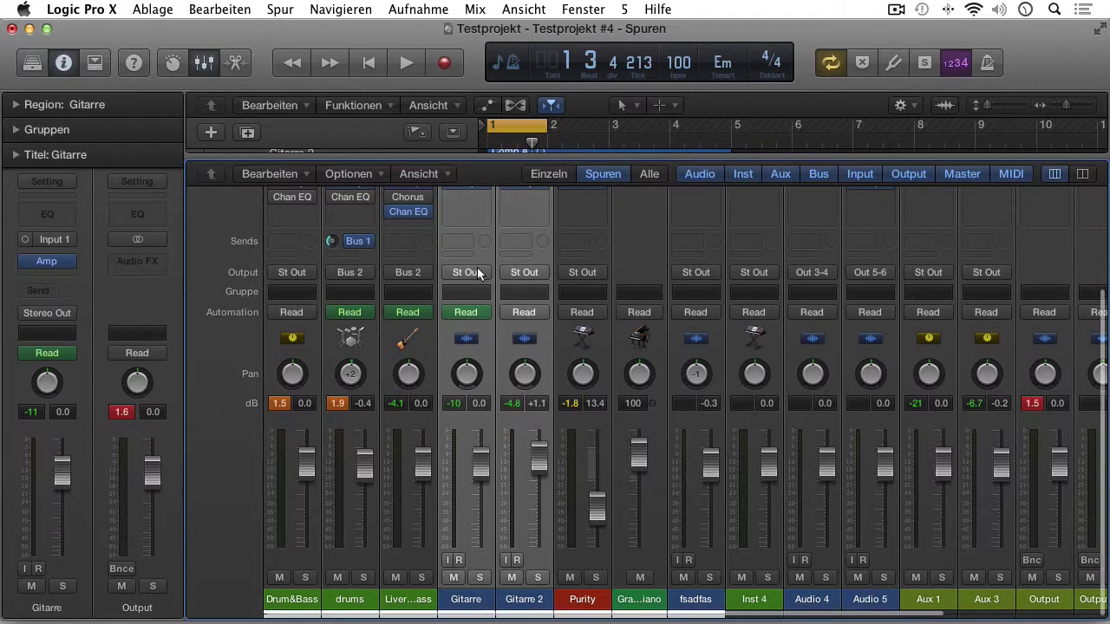
pyautogui.click(478, 273)
pyautogui.moveTo(483, 336)
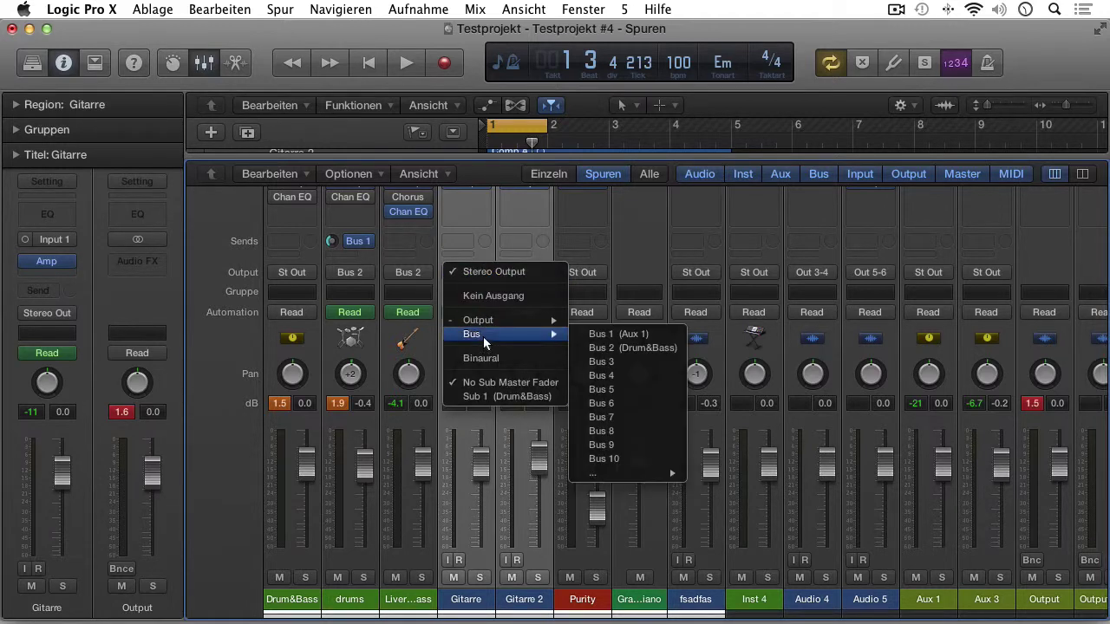
pyautogui.click(665, 368)
# Select the Aux 4 channel strip and check its input assignment, keeping Bus 3
pyautogui.click(1039, 595)
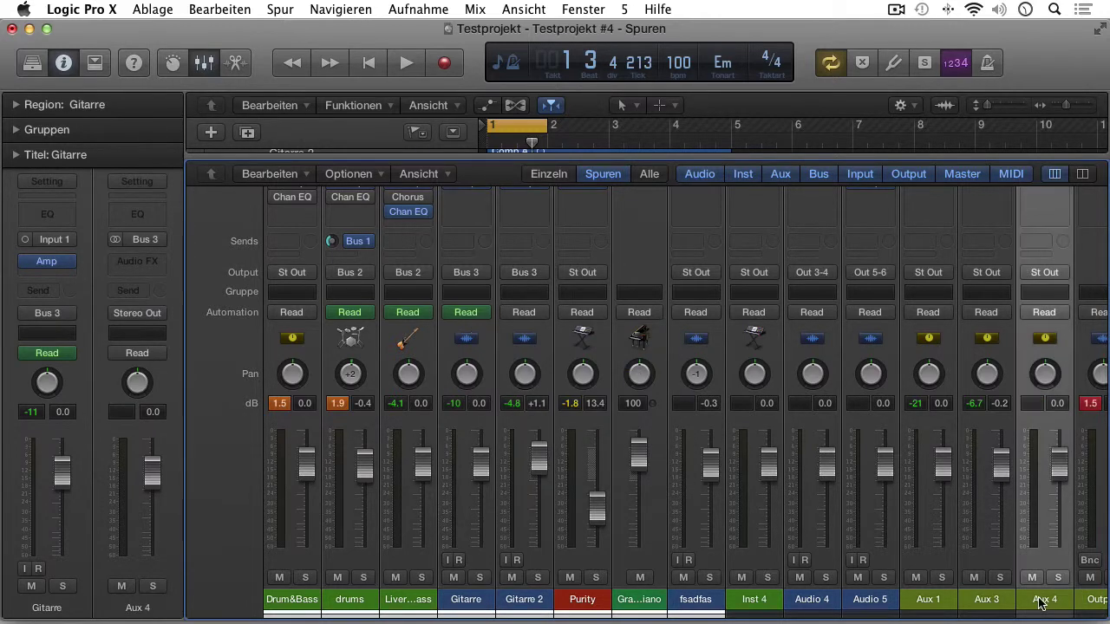
pyautogui.scroll(5, 1075, 442)
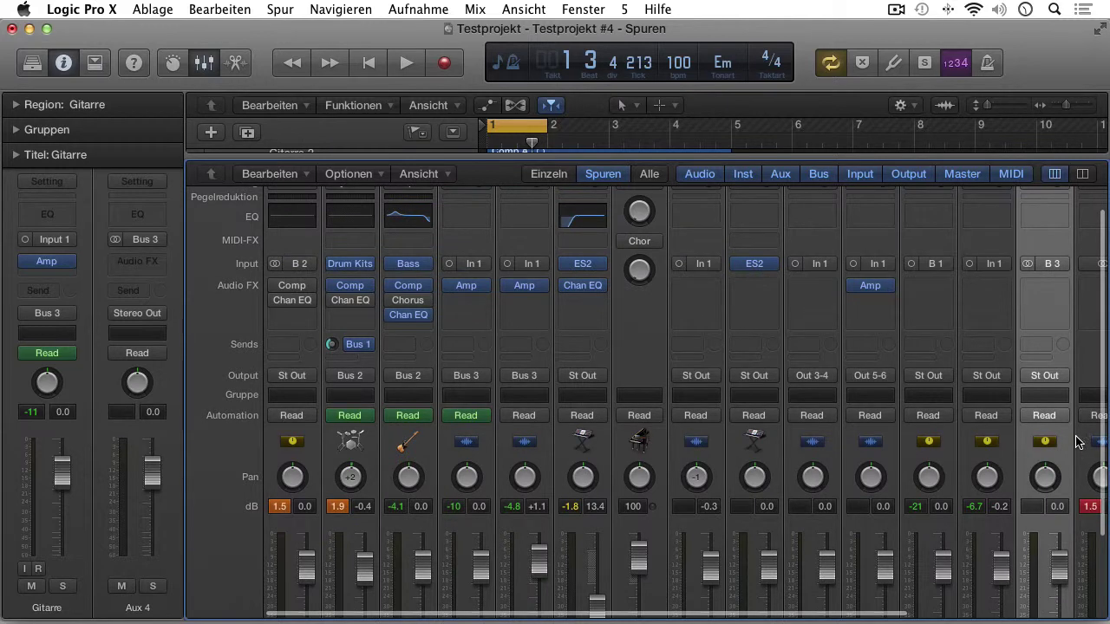
pyautogui.click(1065, 268)
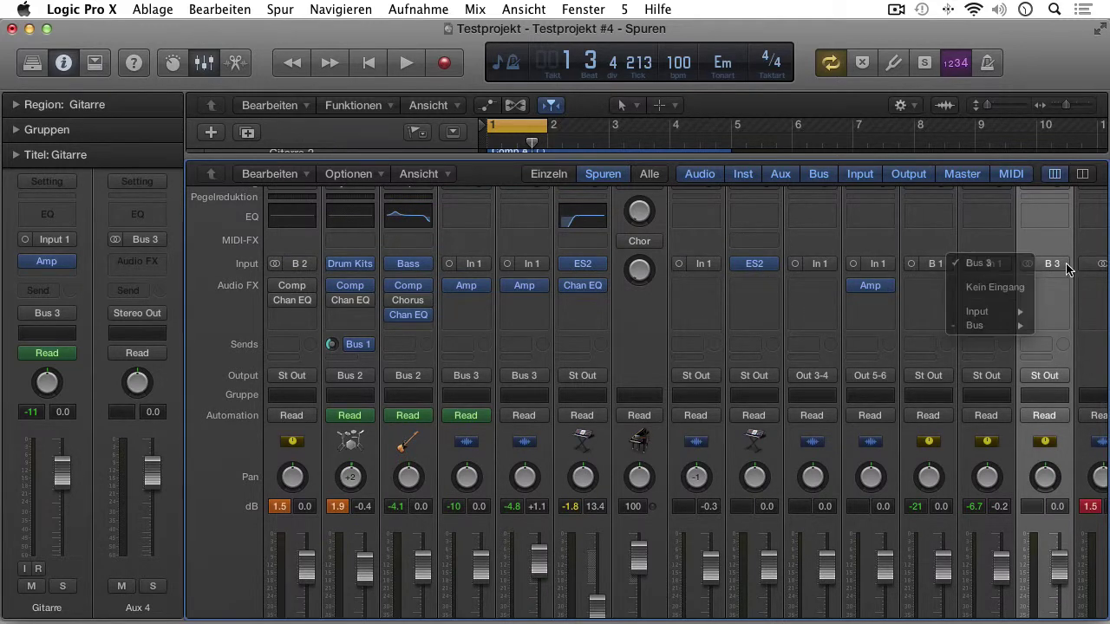
pyautogui.click(1065, 269)
# Extend the cycle range to bar 5 and play it back, trying the mute on Aux 4
pyautogui.scroll(-2, 1061, 354)
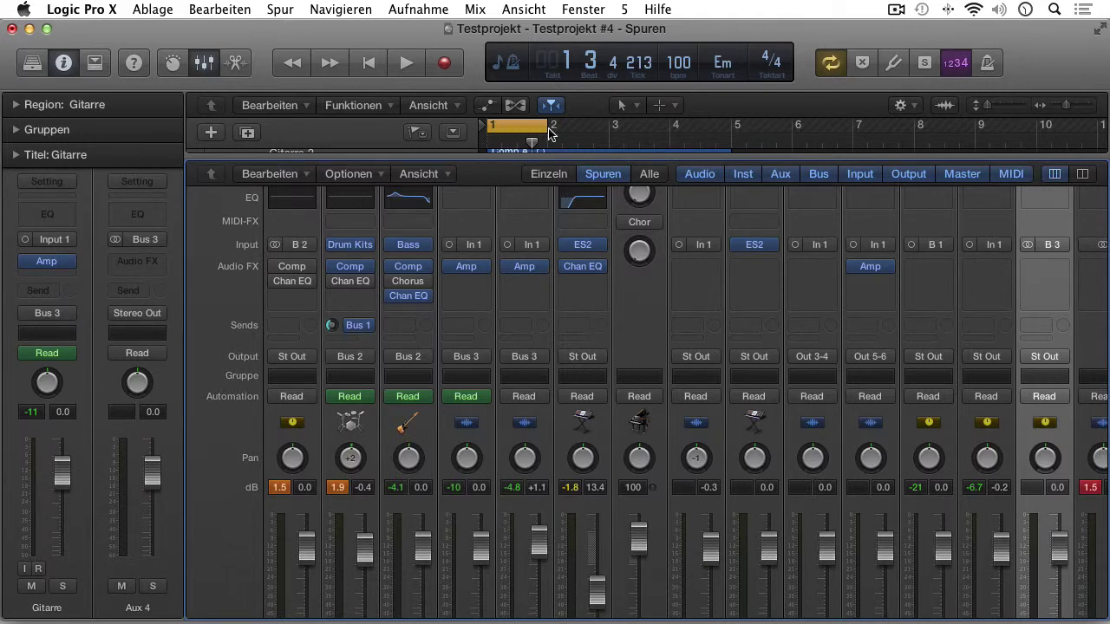
pyautogui.moveTo(548, 130); pyautogui.dragTo(731, 130)
pyautogui.press('space')
pyautogui.scroll(-6, 938, 442)
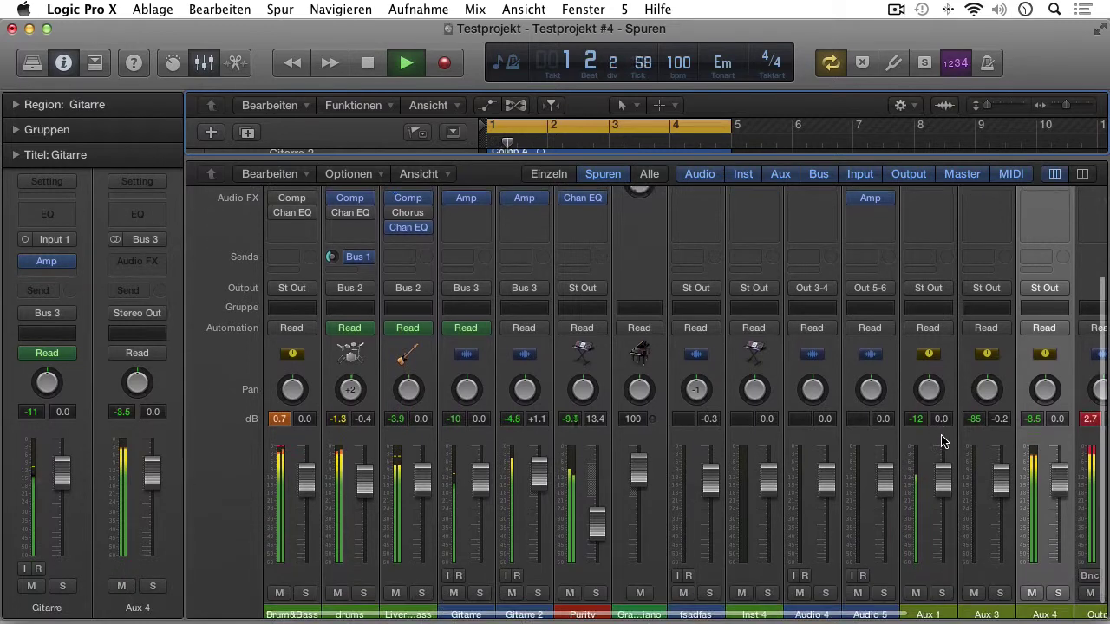
pyautogui.click(1030, 593)
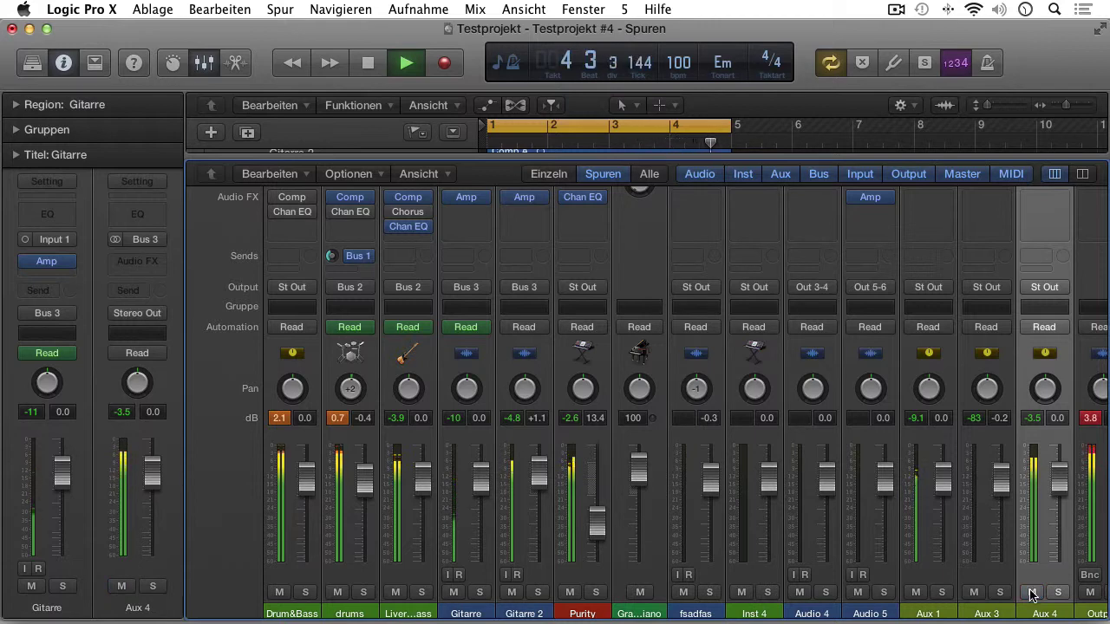
pyautogui.press('space')
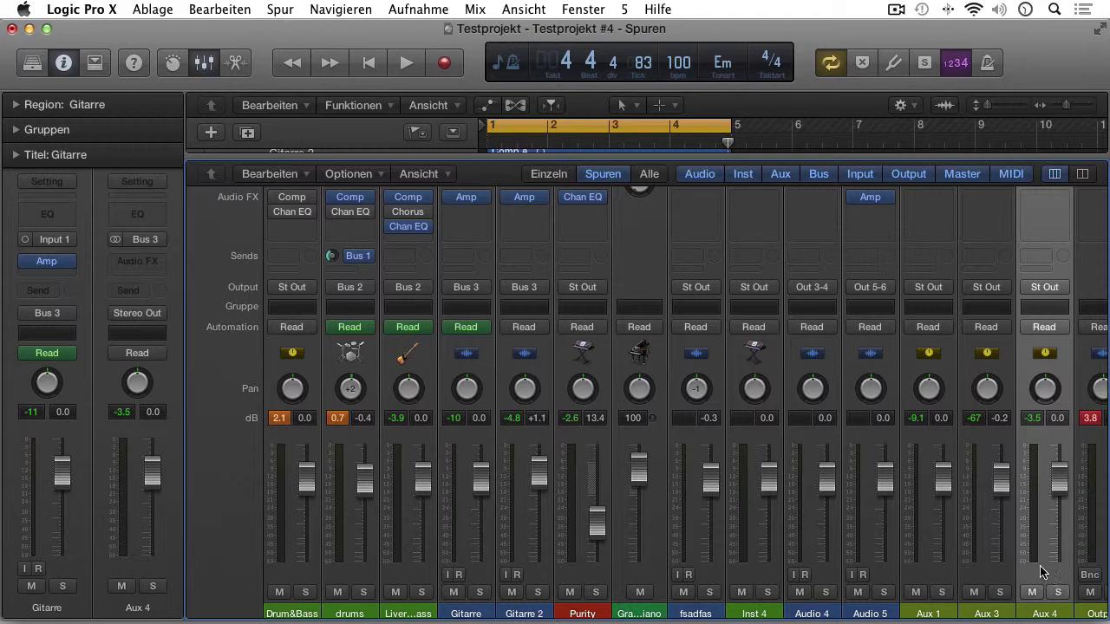
# Create an arrangement track for the Aux 4 channel strip
pyautogui.rightClick(1041, 572)
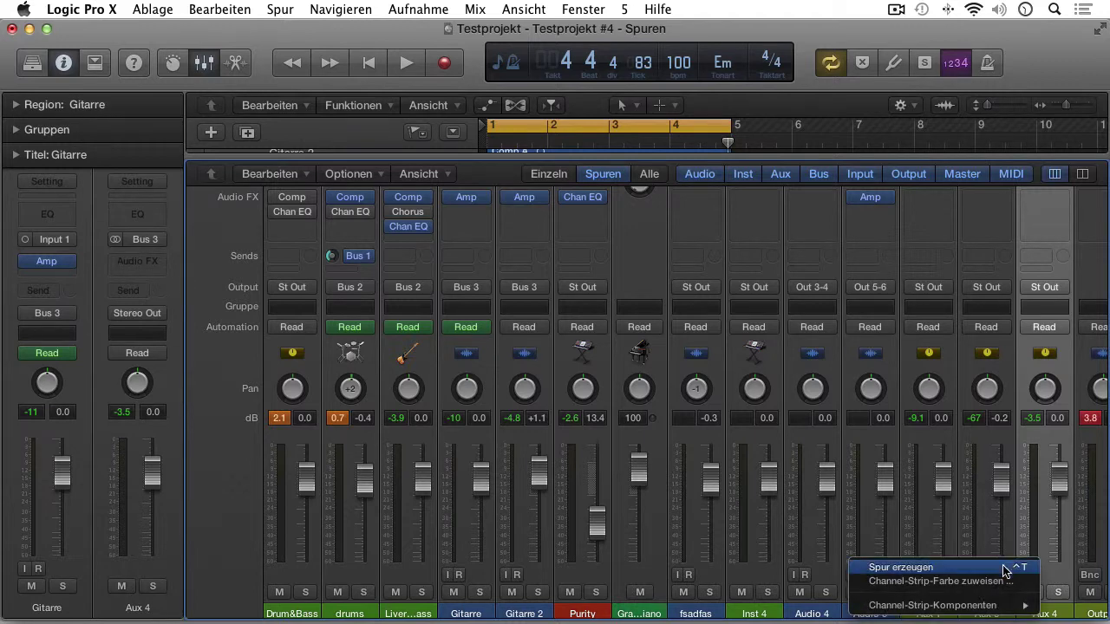
pyautogui.click(1006, 569)
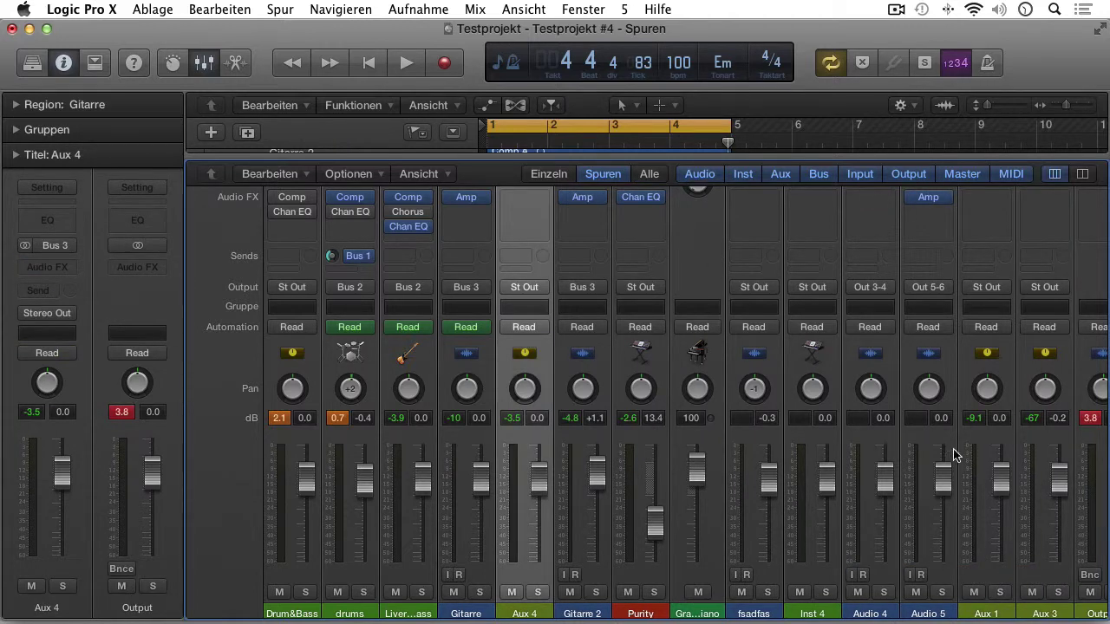
# Show volume automation for the Aux 4 track and raise the level to +4.6 dB at bar 3
pyautogui.press('x')
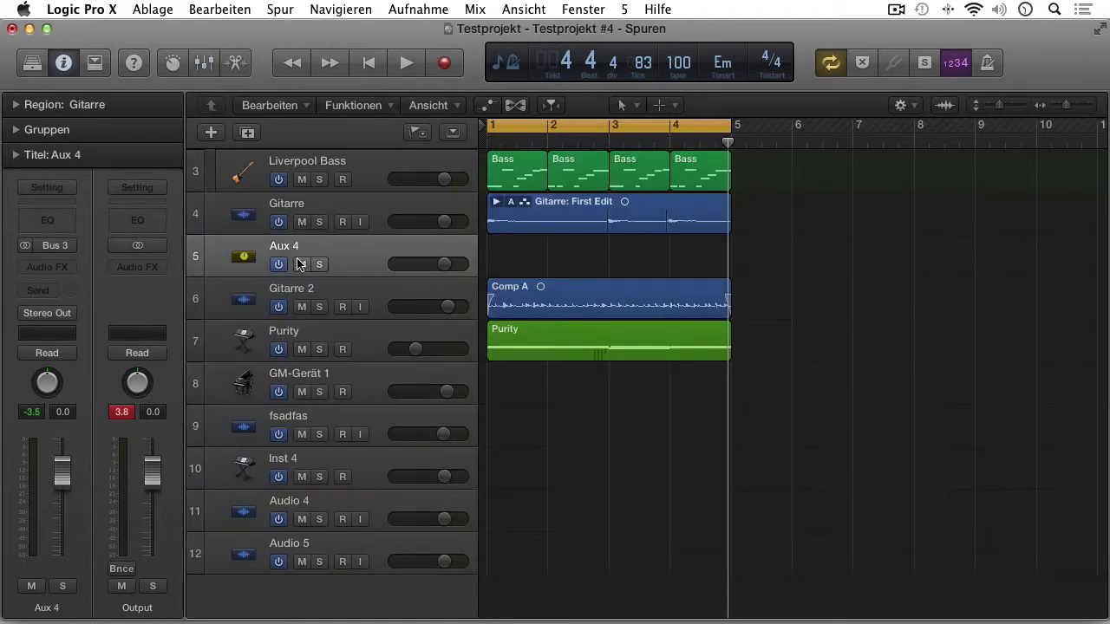
pyautogui.click(490, 105)
pyautogui.click(373, 290)
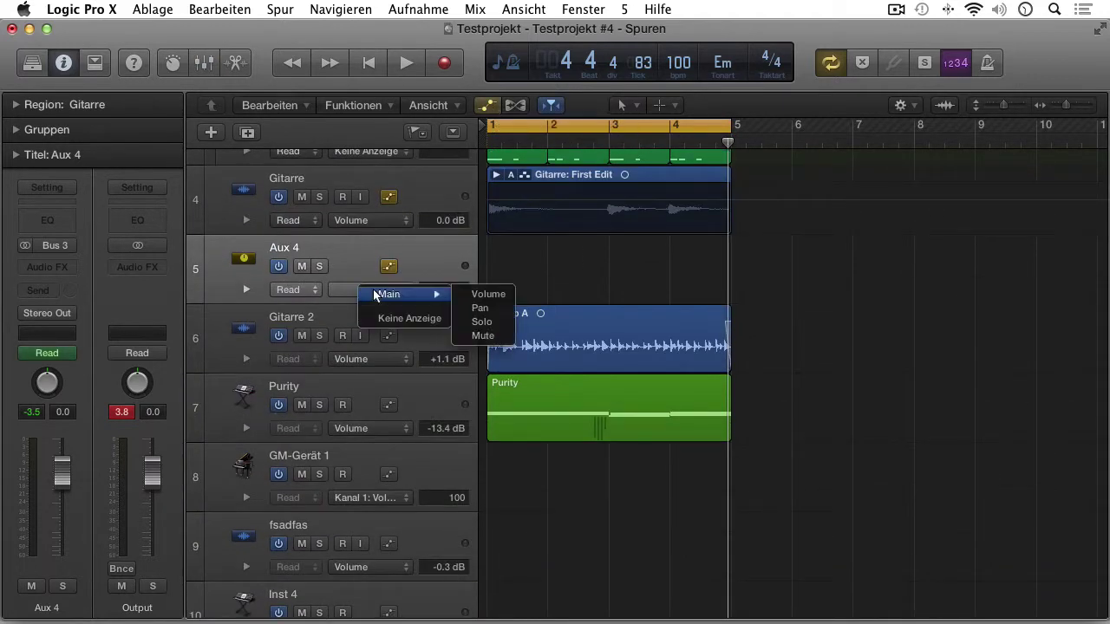
pyautogui.click(488, 296)
pyautogui.click(483, 268)
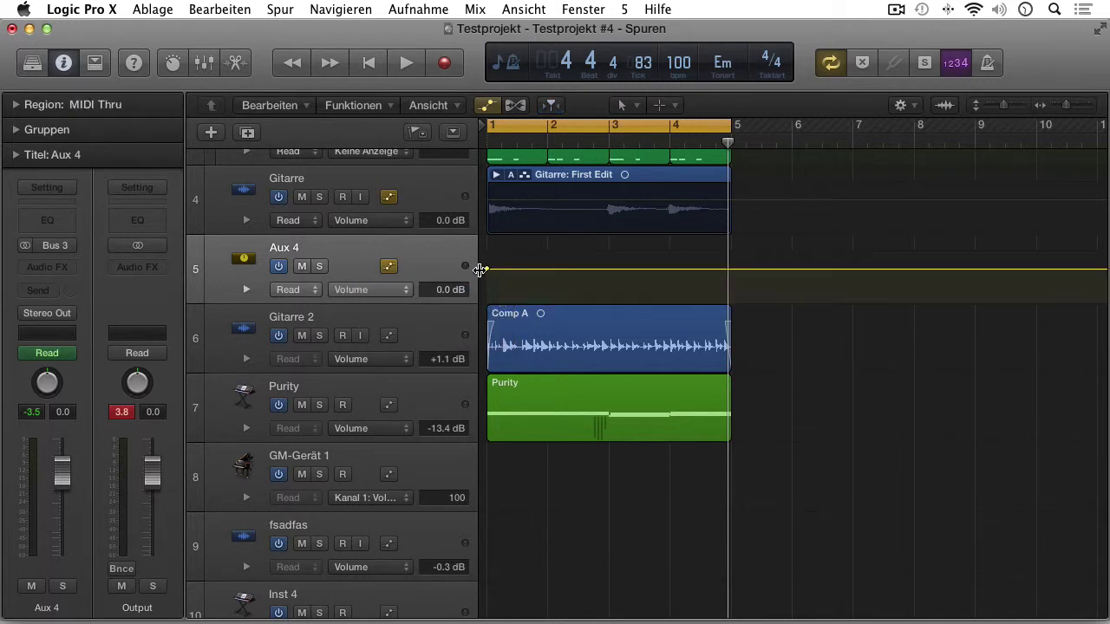
pyautogui.click(613, 269)
pyautogui.moveTo(613, 269); pyautogui.dragTo(613, 259)
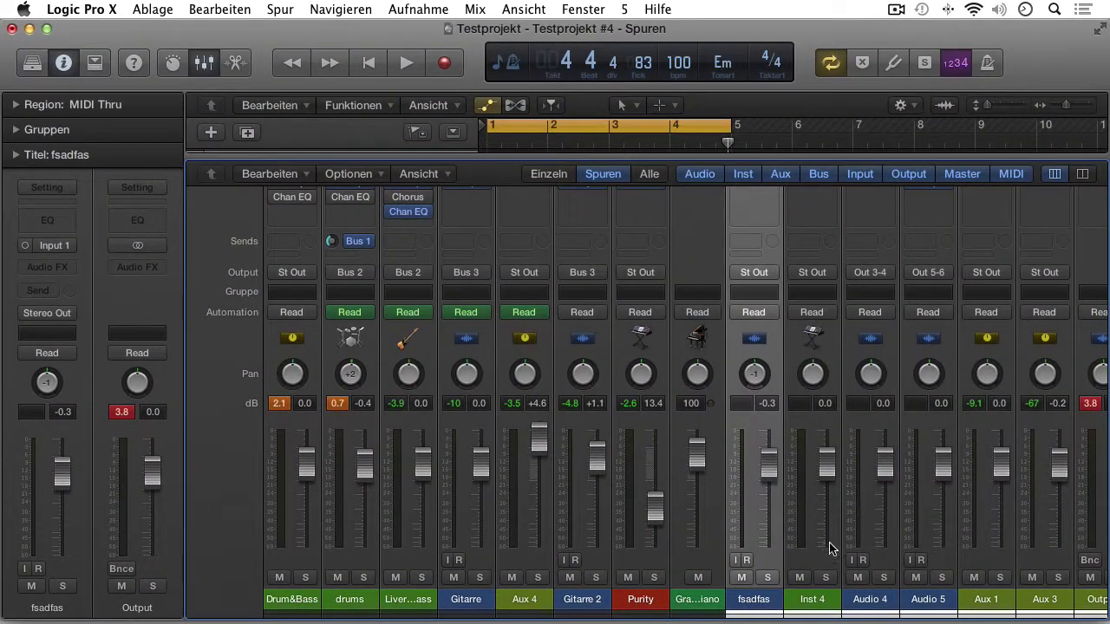
# Insert the Note Repeater MIDI effect on the Inst 4 channel strip, with a 1/32 delay and a 54 % velocity ramp
pyautogui.click(822, 604)
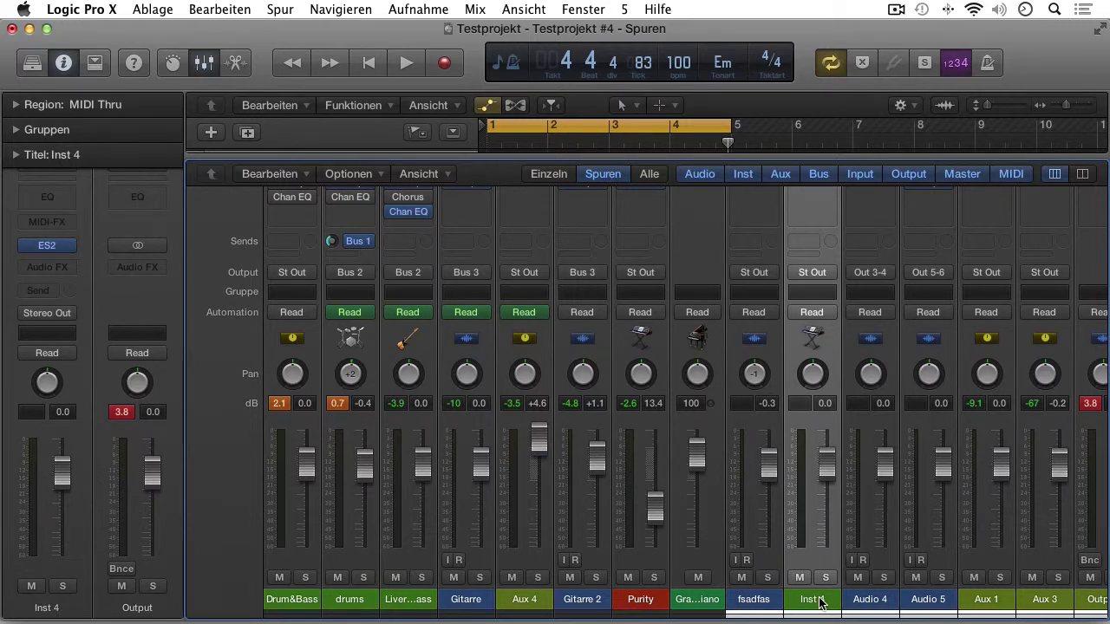
pyautogui.scroll(5, 821, 603)
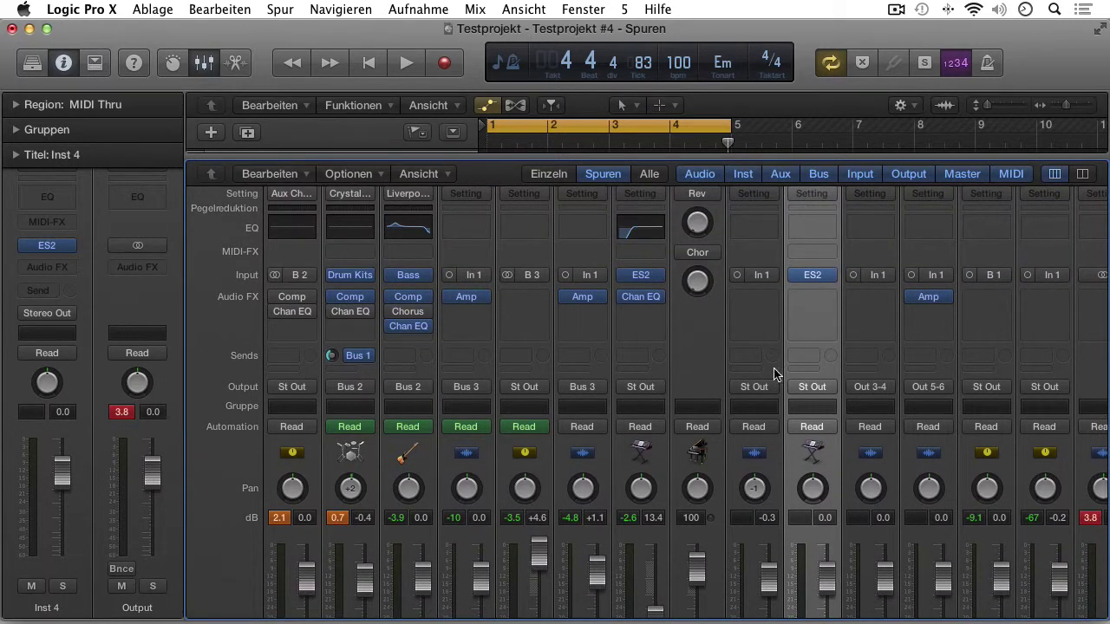
pyautogui.moveTo(807, 277)
pyautogui.click(831, 251)
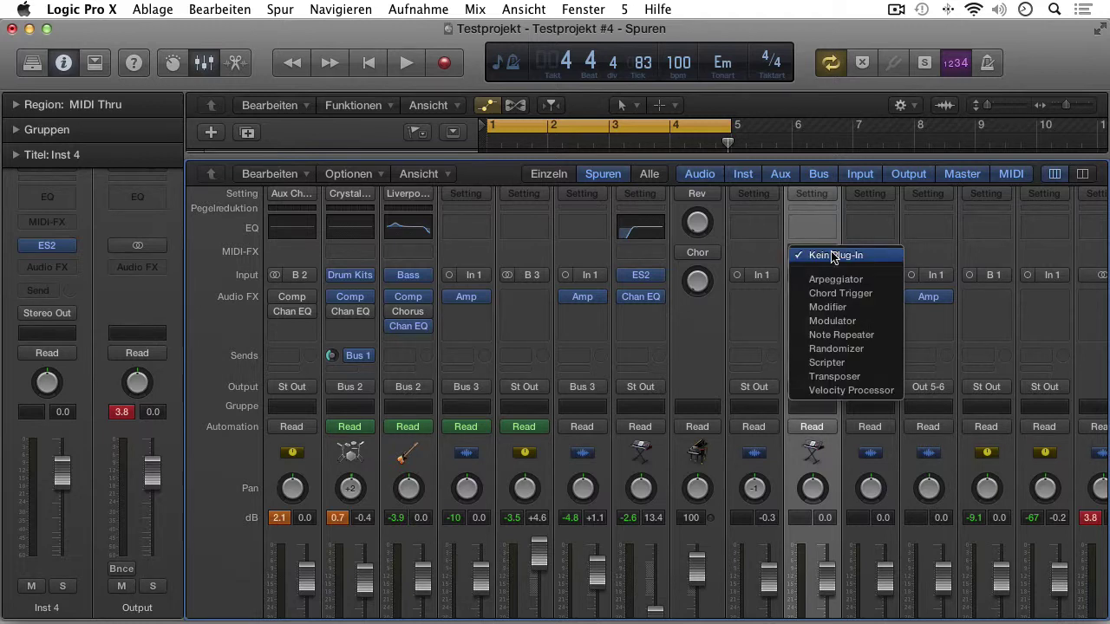
pyautogui.click(841, 335)
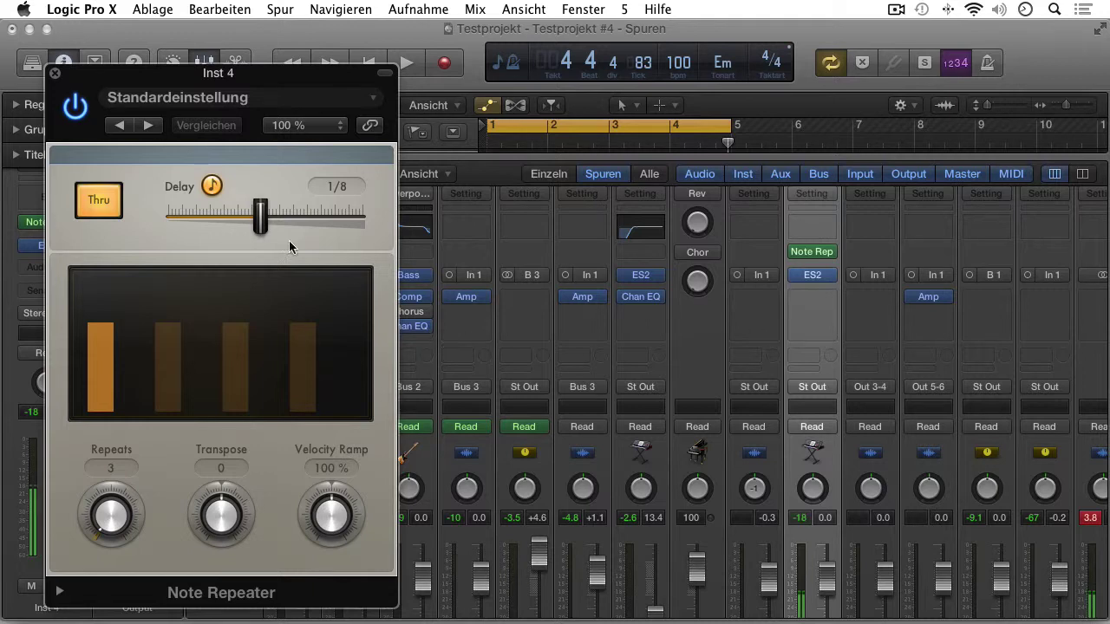
pyautogui.moveTo(260, 219); pyautogui.dragTo(200, 221)
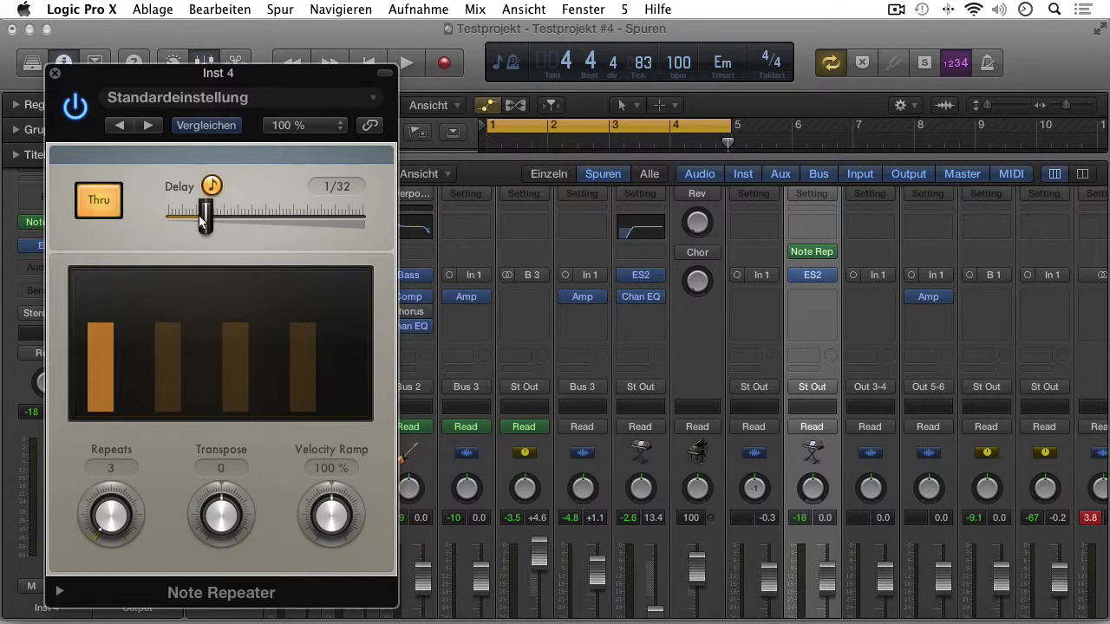
pyautogui.moveTo(344, 518); pyautogui.dragTo(345, 549)
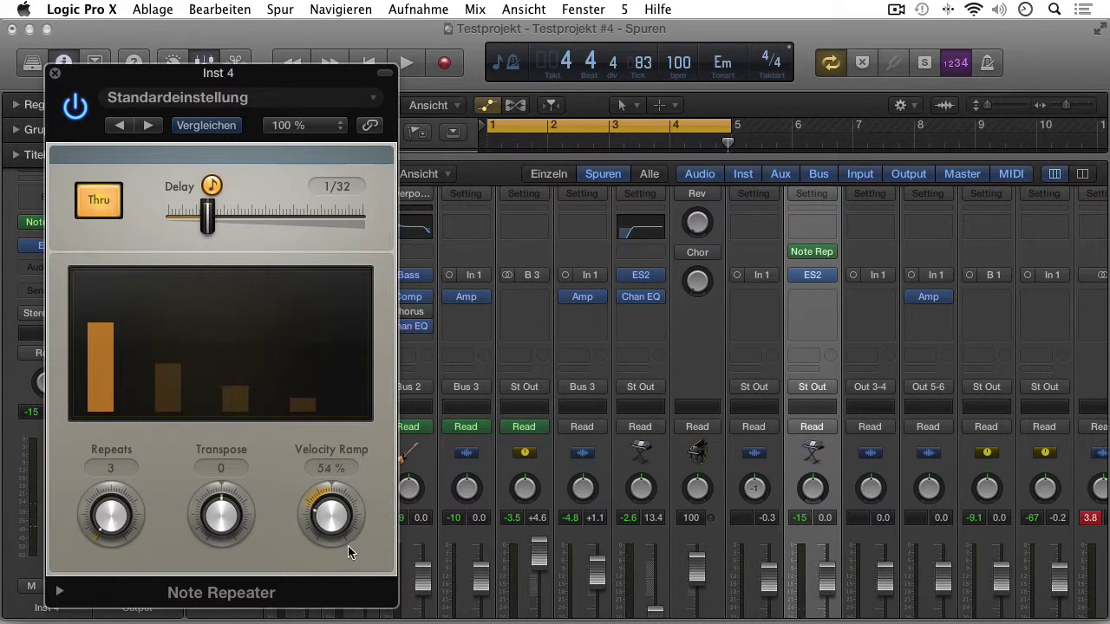
# Replace the Note Repeater on Inst 4 with the Arpeggiator, using a 1/32 dotted rate and the combined up/down note order
pyautogui.click(829, 252)
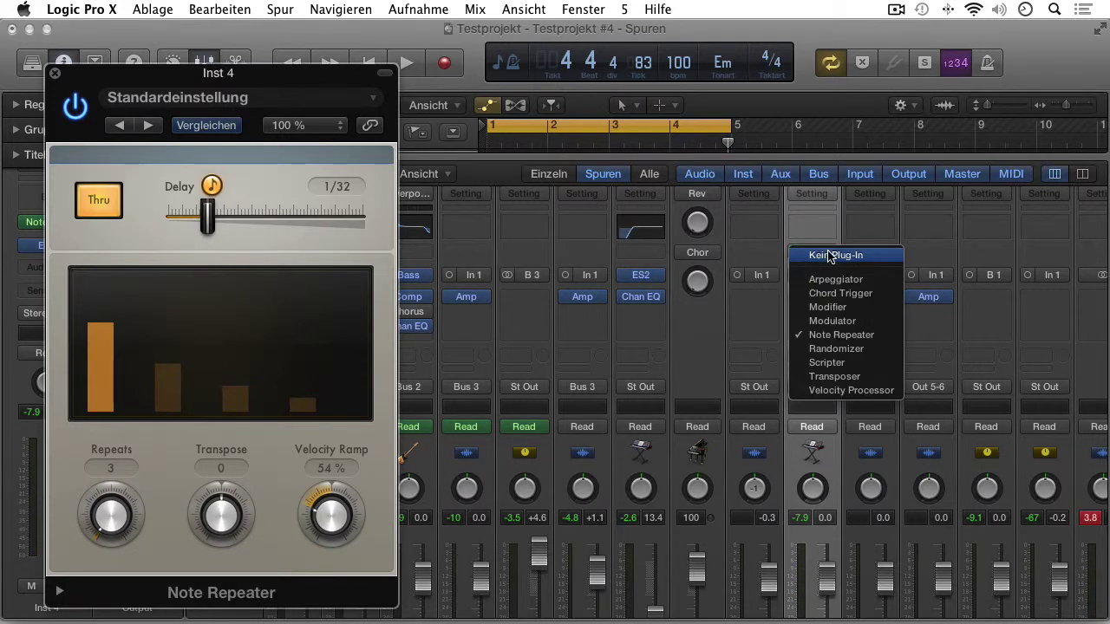
pyautogui.click(835, 280)
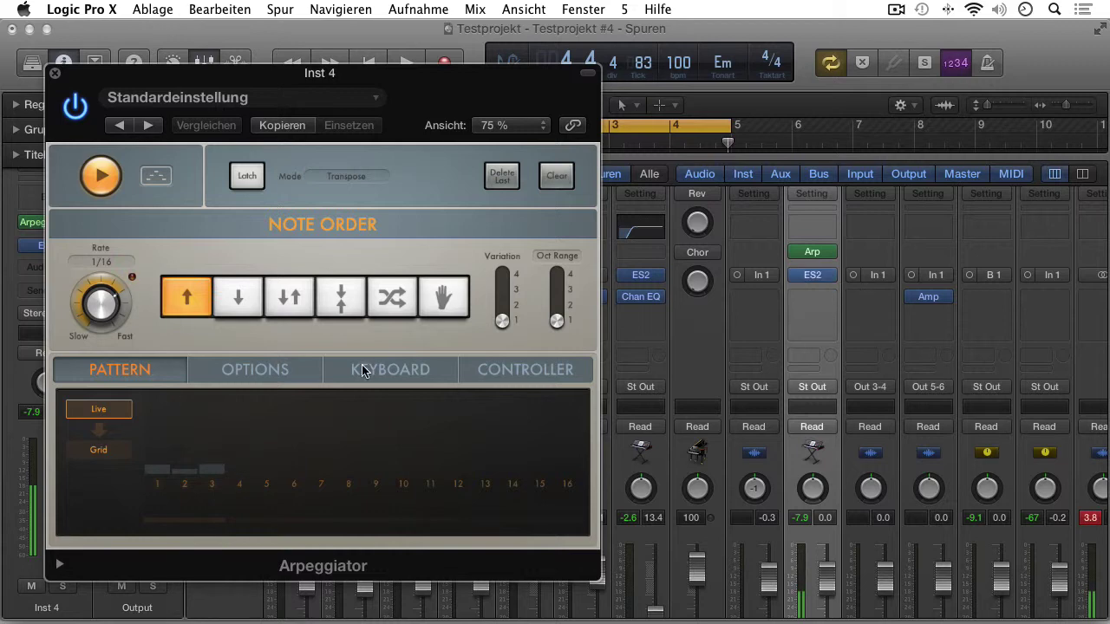
pyautogui.moveTo(104, 301); pyautogui.dragTo(121, 240)
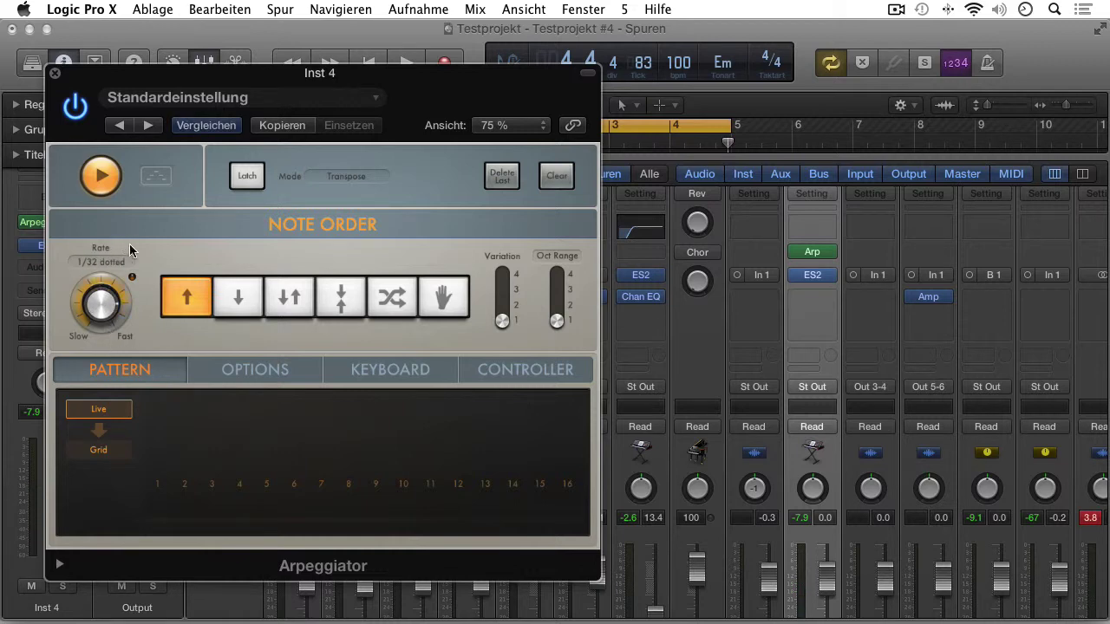
pyautogui.click(292, 302)
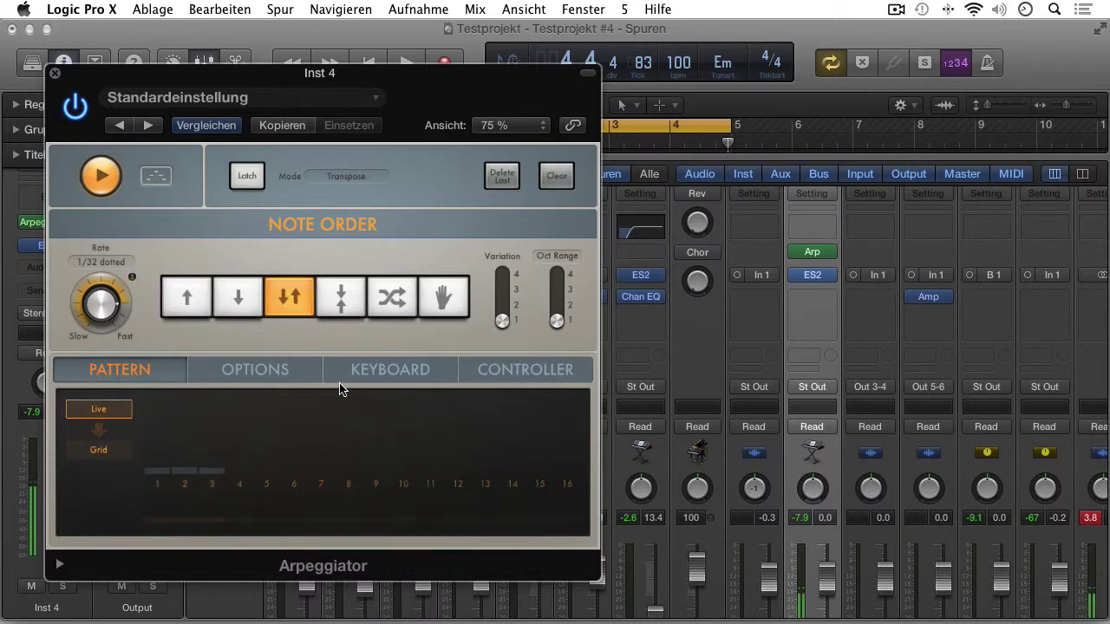
# Load the Complex Chord Groove 01 preset into the Arpeggiator
pyautogui.click(376, 98)
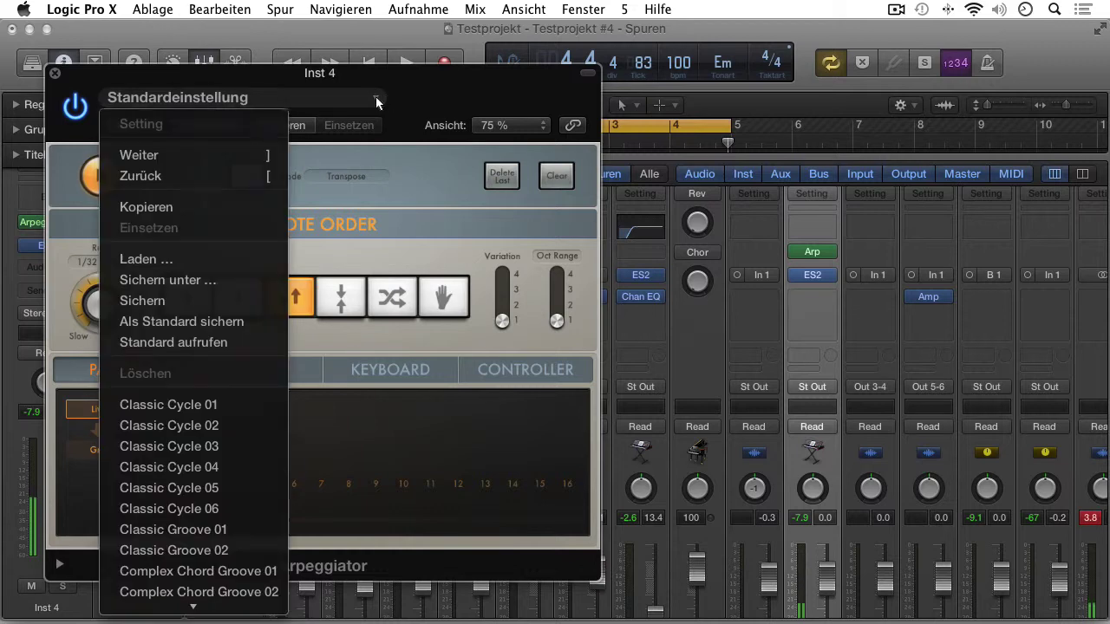
pyautogui.click(200, 571)
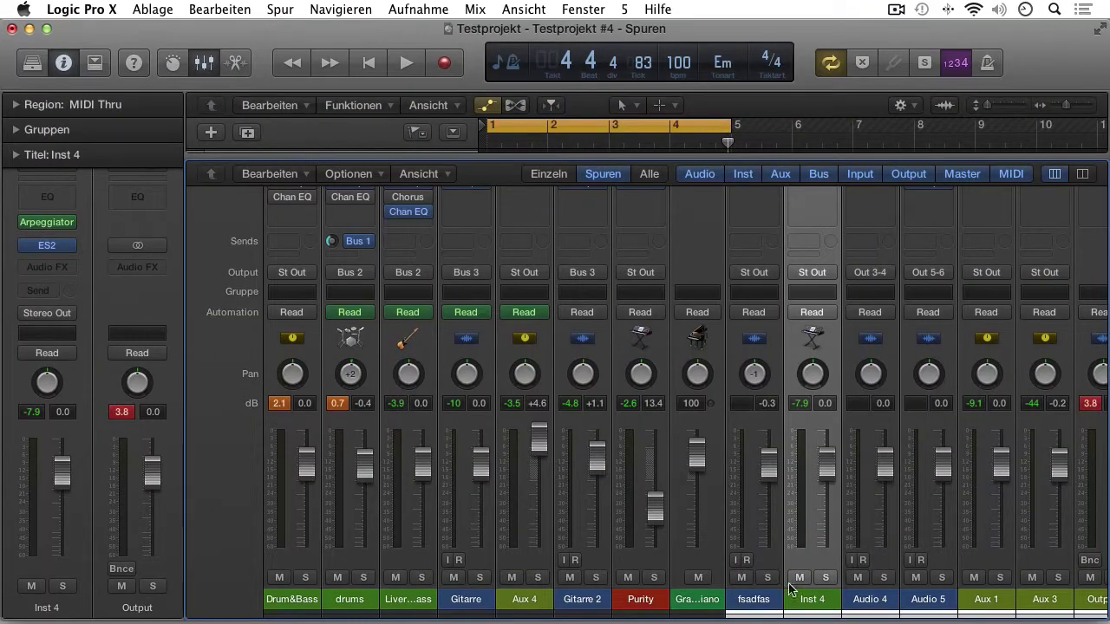
# On the Grand Piano channel strip, set the pan to +2 and the volume to 79, and mute it
pyautogui.click(705, 600)
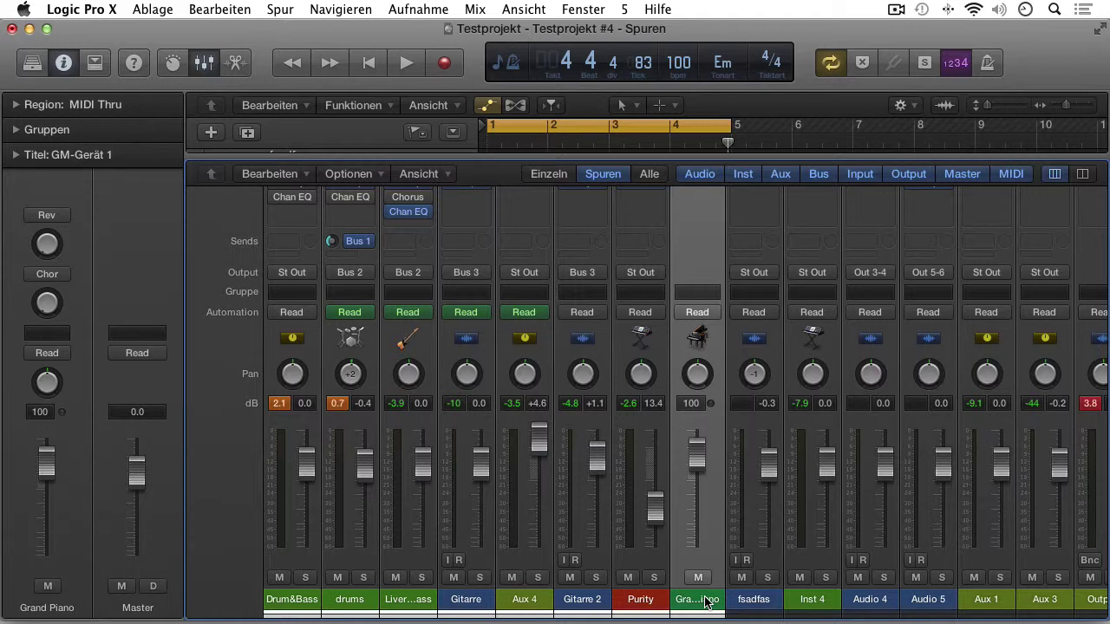
pyautogui.moveTo(697, 375); pyautogui.dragTo(705, 386)
pyautogui.moveTo(697, 452); pyautogui.dragTo(696, 480)
pyautogui.click(698, 578)
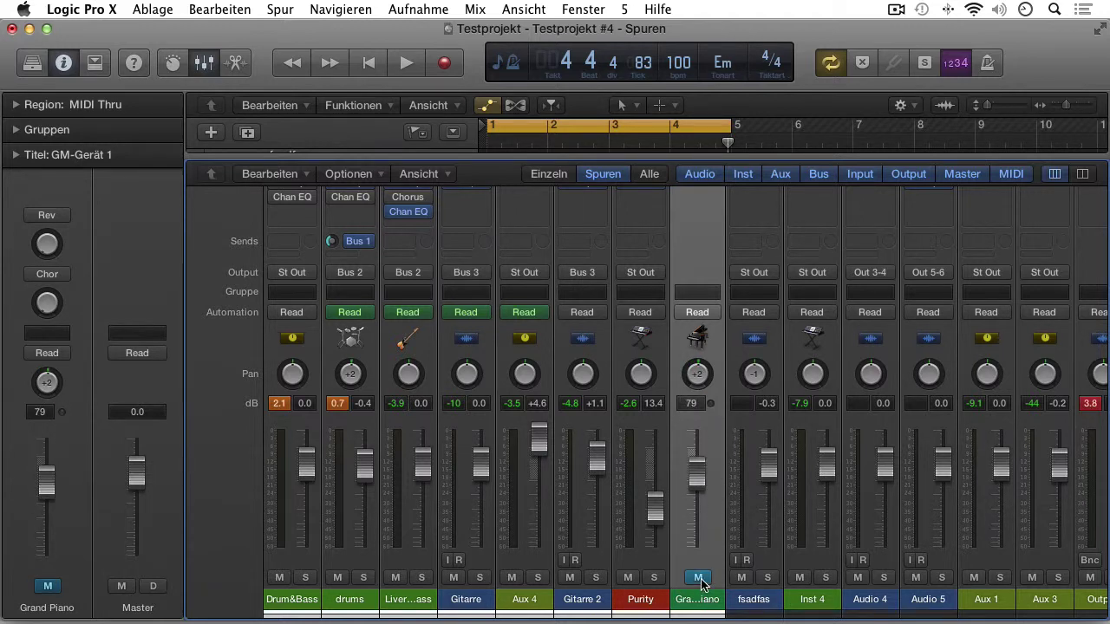
# Try the Grand Piano strip's Rev and Chor knobs, leaving Chor at 4, and set the volume to 82
pyautogui.scroll(5, 719, 562)
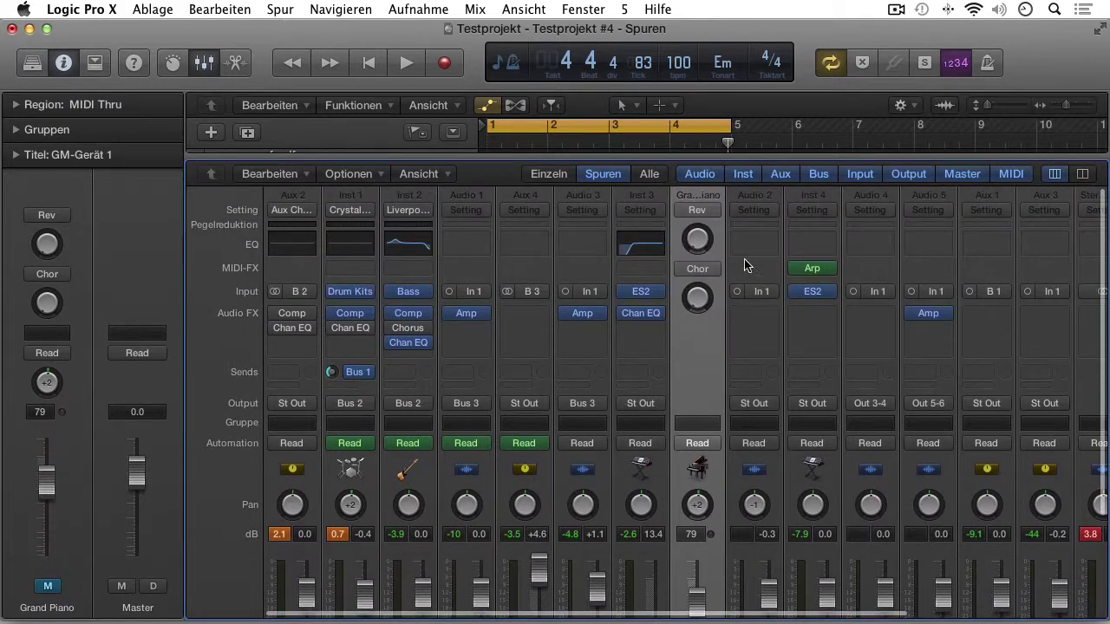
pyautogui.moveTo(697, 232)
pyautogui.mouseDown()
pyautogui.moveTo(695, 186)
pyautogui.moveTo(697, 239)
pyautogui.mouseUp()
pyautogui.moveTo(699, 290)
pyautogui.mouseDown()
pyautogui.moveTo(699, 238)
pyautogui.moveTo(699, 299)
pyautogui.mouseUp()
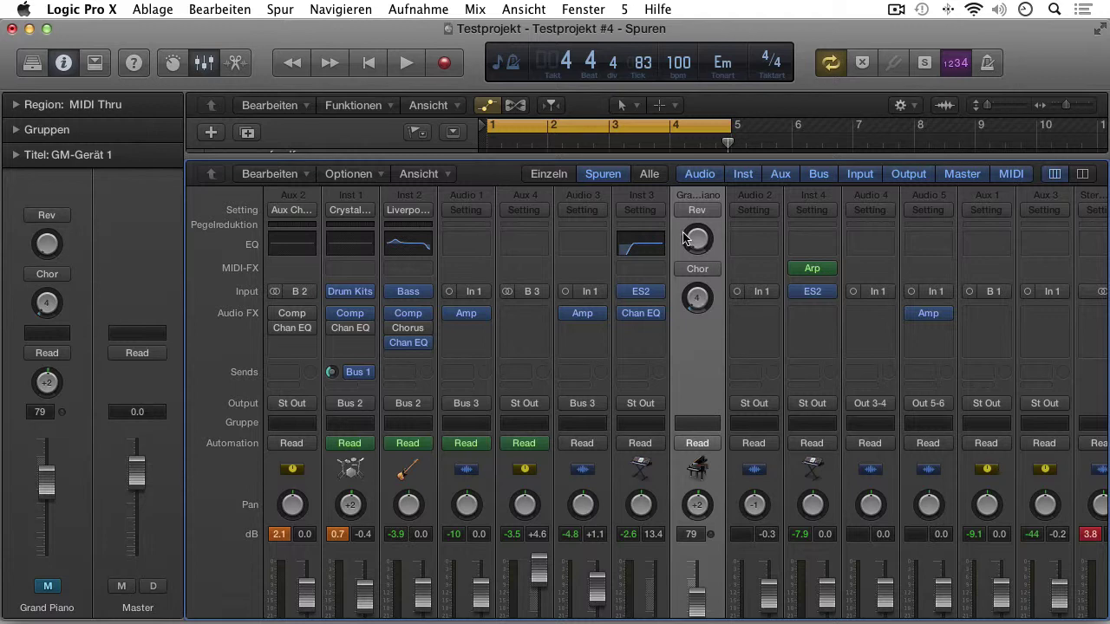
pyautogui.scroll(-5, 685, 254)
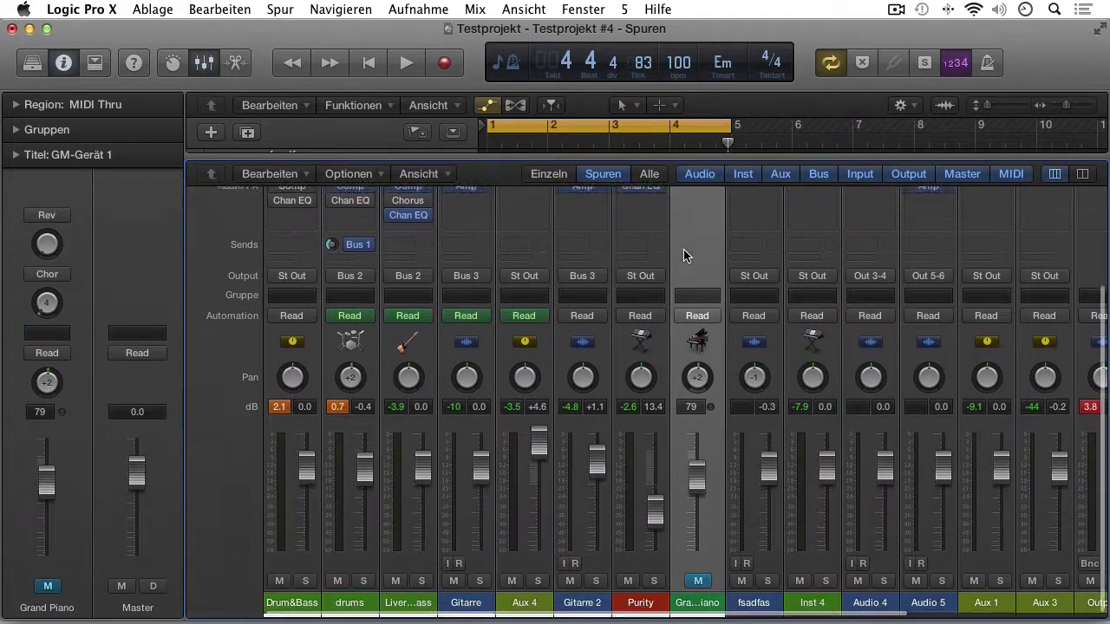
pyautogui.moveTo(696, 468)
pyautogui.mouseDown()
pyautogui.moveTo(696, 446)
pyautogui.moveTo(697, 482)
pyautogui.moveTo(696, 451)
pyautogui.moveTo(698, 473)
pyautogui.moveTo(700, 462)
pyautogui.mouseUp()
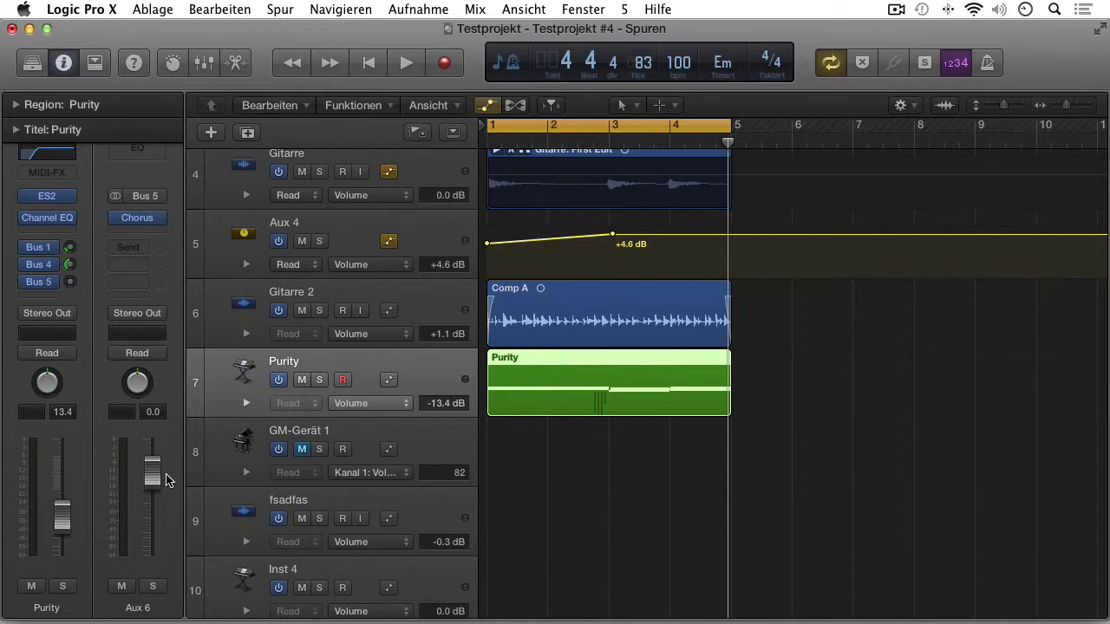
# Inspect the destination channel strips of Purity's stereo output and its Bus 1, Bus 4 and Bus 5 sends
pyautogui.click(50, 316)
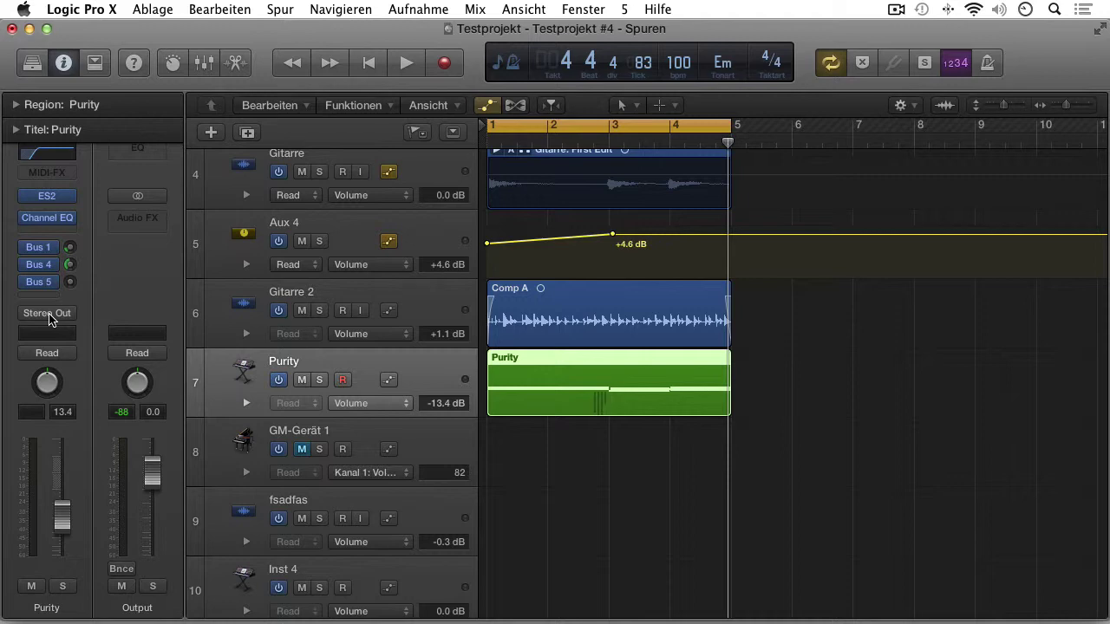
pyautogui.click(38, 249)
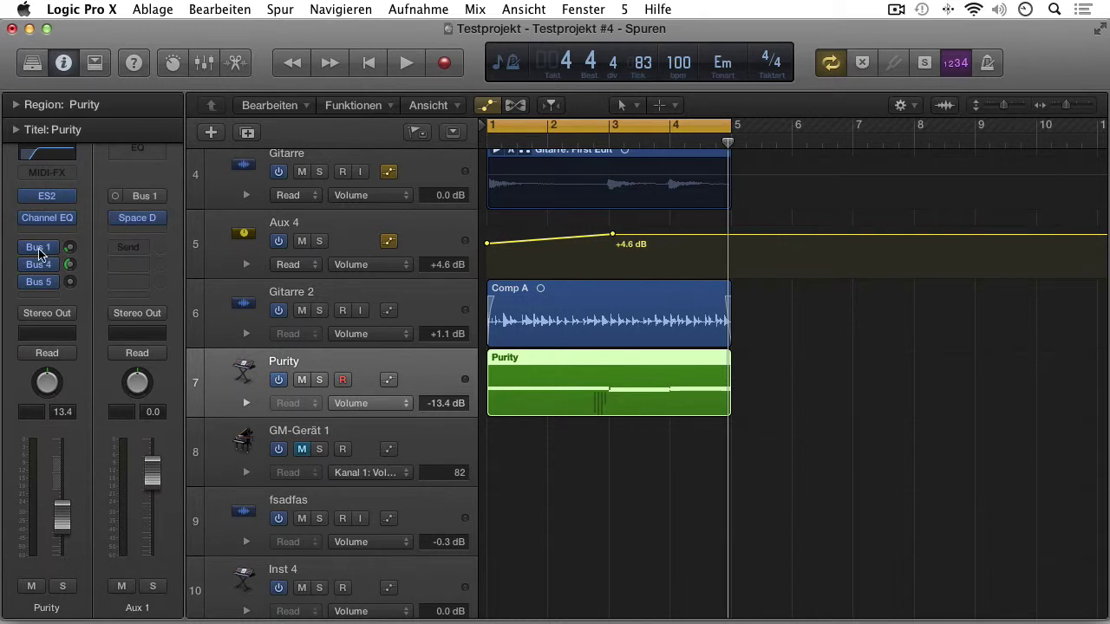
pyautogui.click(38, 265)
pyautogui.click(38, 282)
pyautogui.click(39, 319)
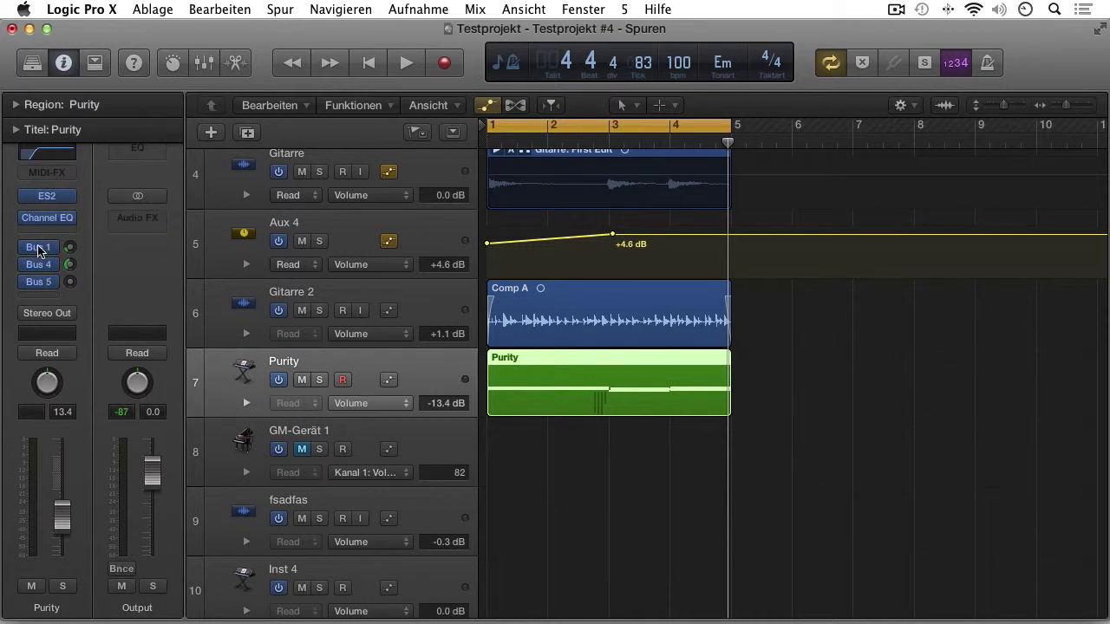
pyautogui.click(38, 249)
pyautogui.click(38, 264)
pyautogui.click(38, 282)
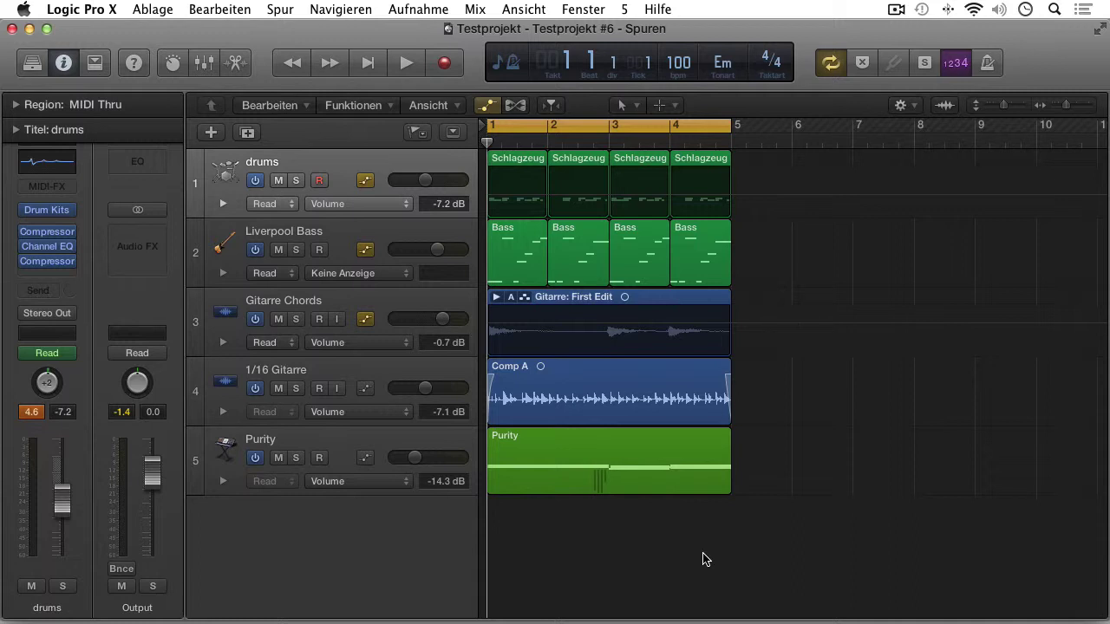
# Extend the cycle range to bar 6 and open the bounce settings for the project or section
pyautogui.moveTo(730, 126); pyautogui.dragTo(792, 127)
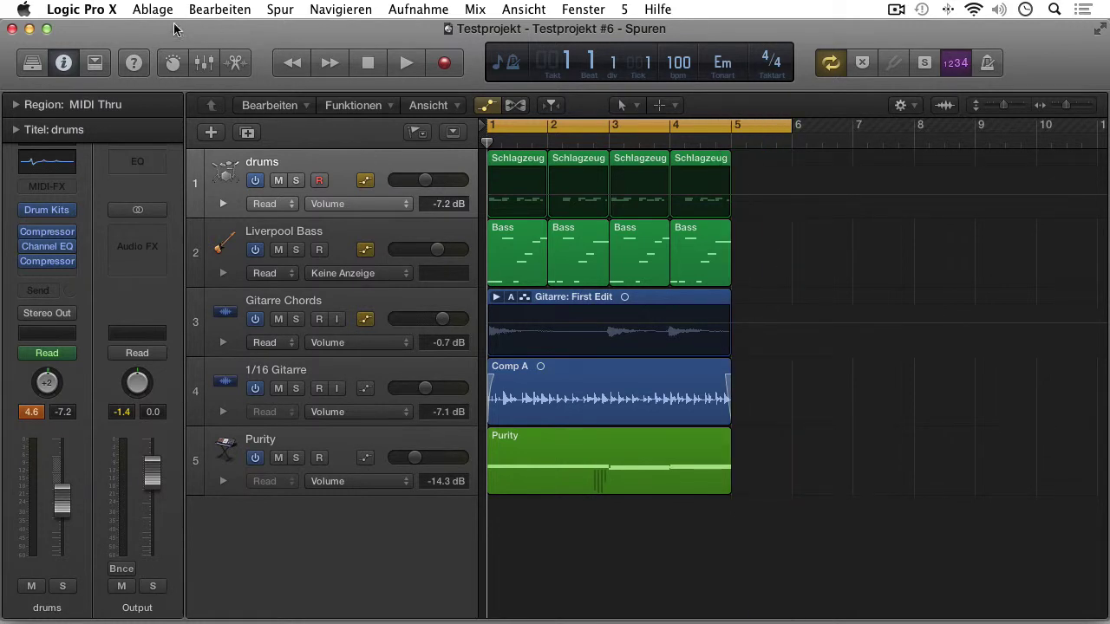
pyautogui.click(149, 10)
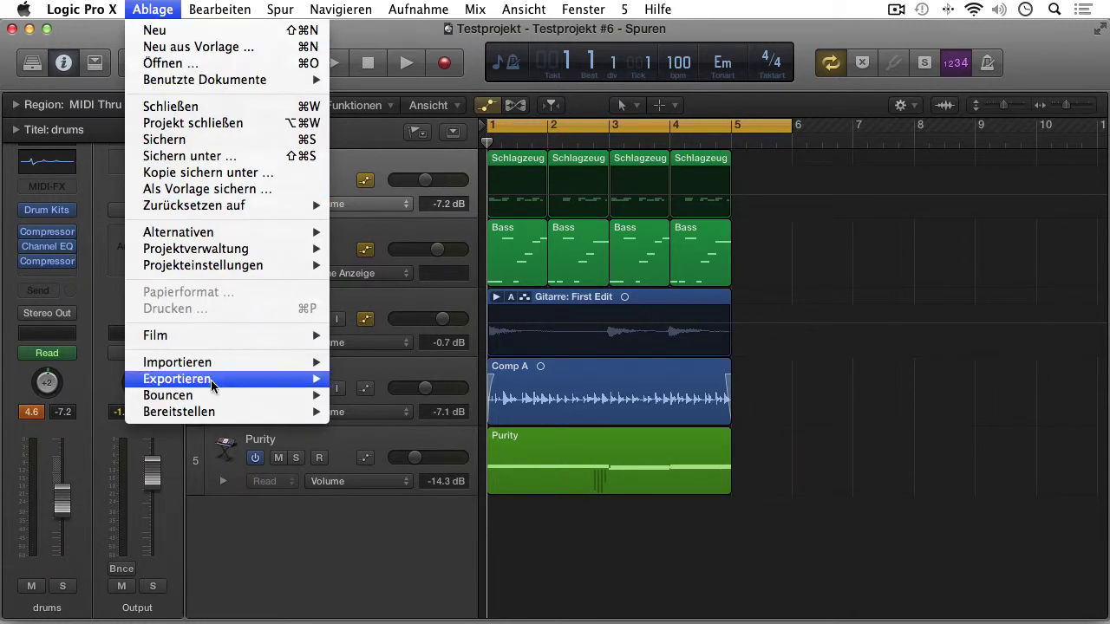
pyautogui.moveTo(213, 394)
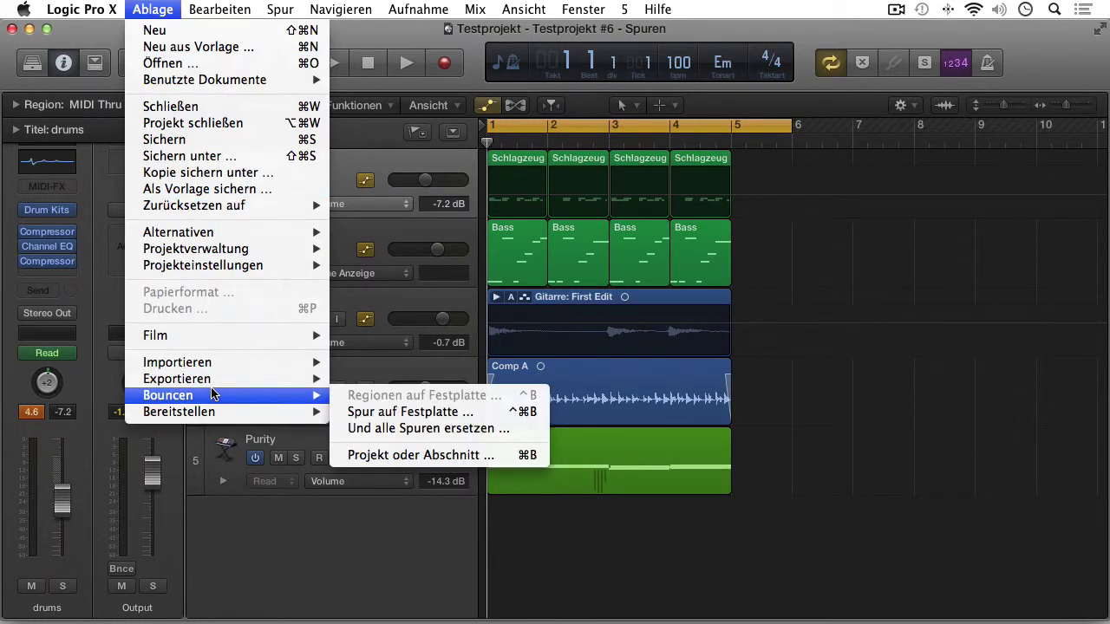
pyautogui.click(397, 464)
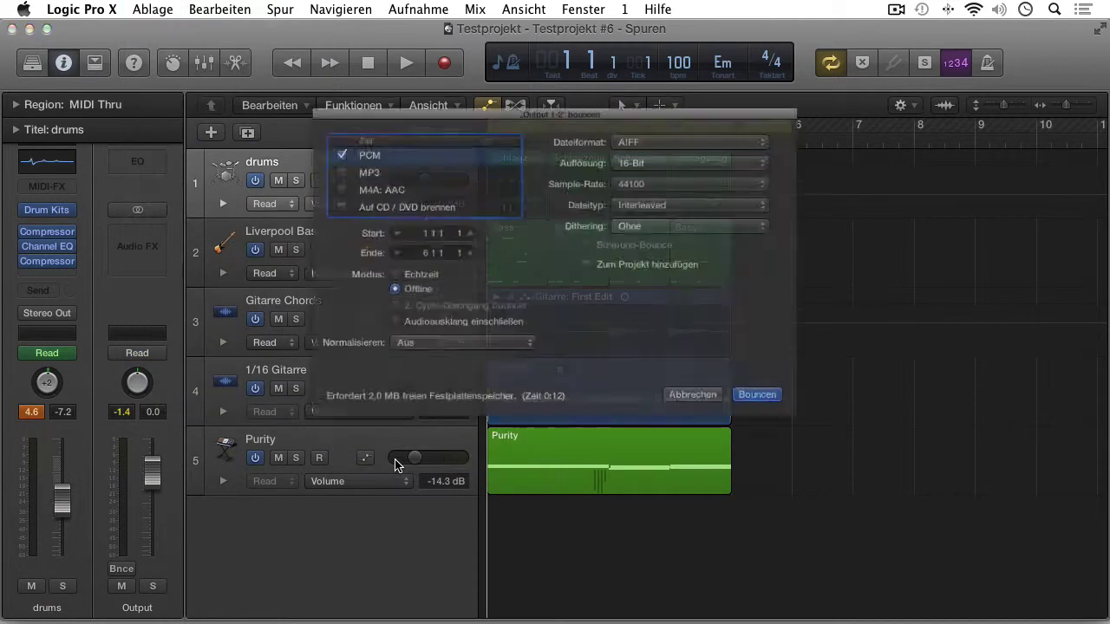
# Try MP3, M4A: AAC and CD/DVD burning as additional bounce destinations, then return to PCM only
pyautogui.click(299, 154)
pyautogui.click(300, 176)
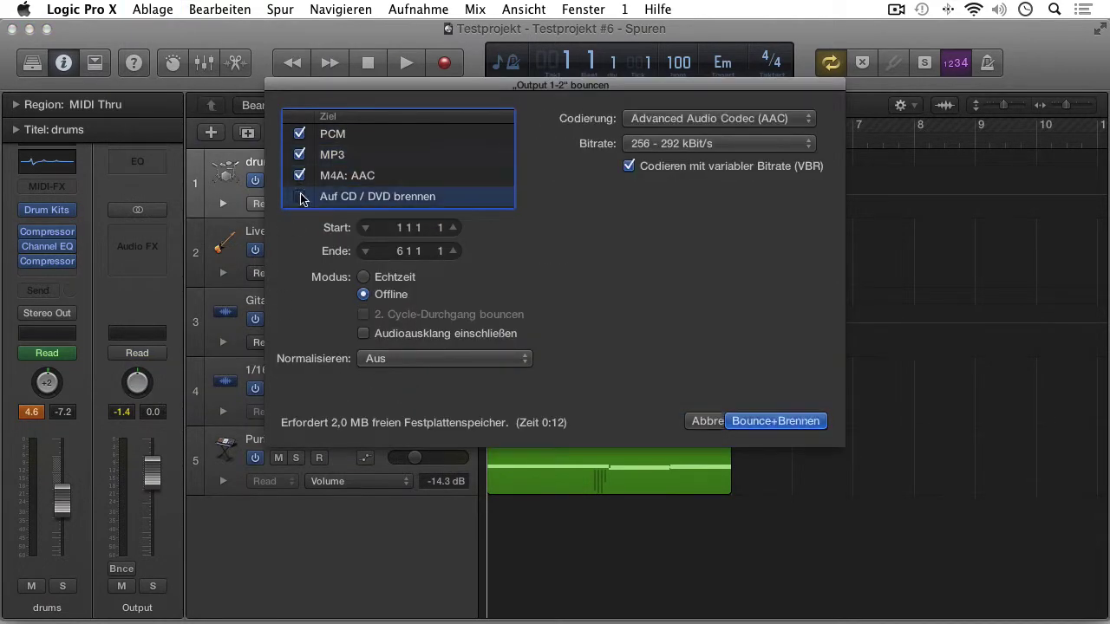
pyautogui.click(300, 196)
pyautogui.click(299, 196)
pyautogui.click(299, 175)
pyautogui.click(299, 154)
pyautogui.click(334, 137)
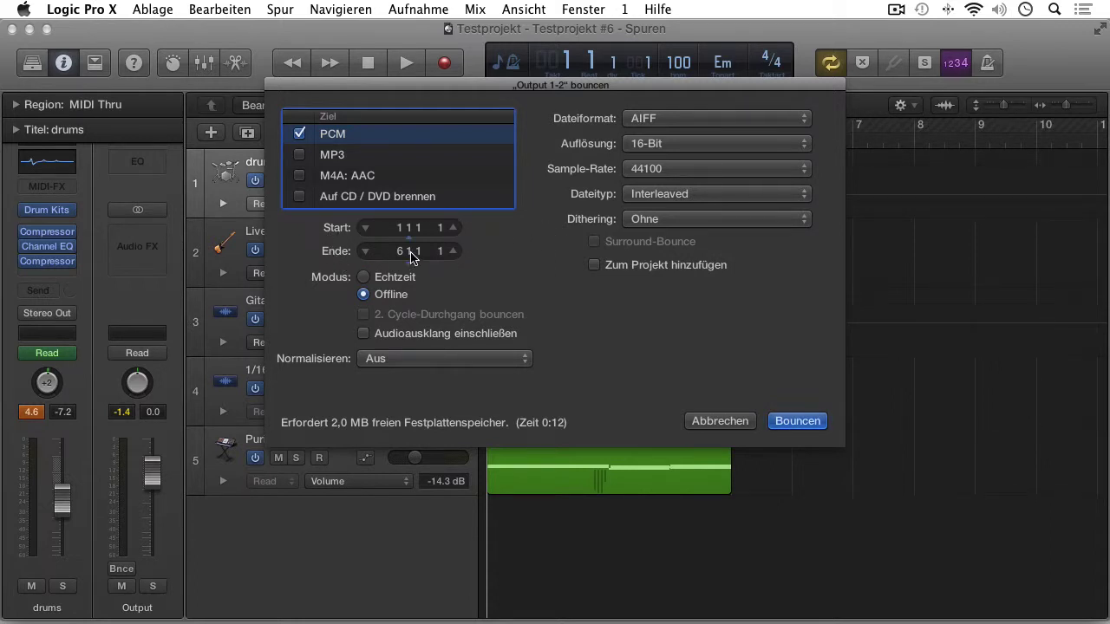
# Try the Echtzeit bounce mode, return to Offline and inspect the normalizing options, leaving normalization at Aus
pyautogui.click(364, 276)
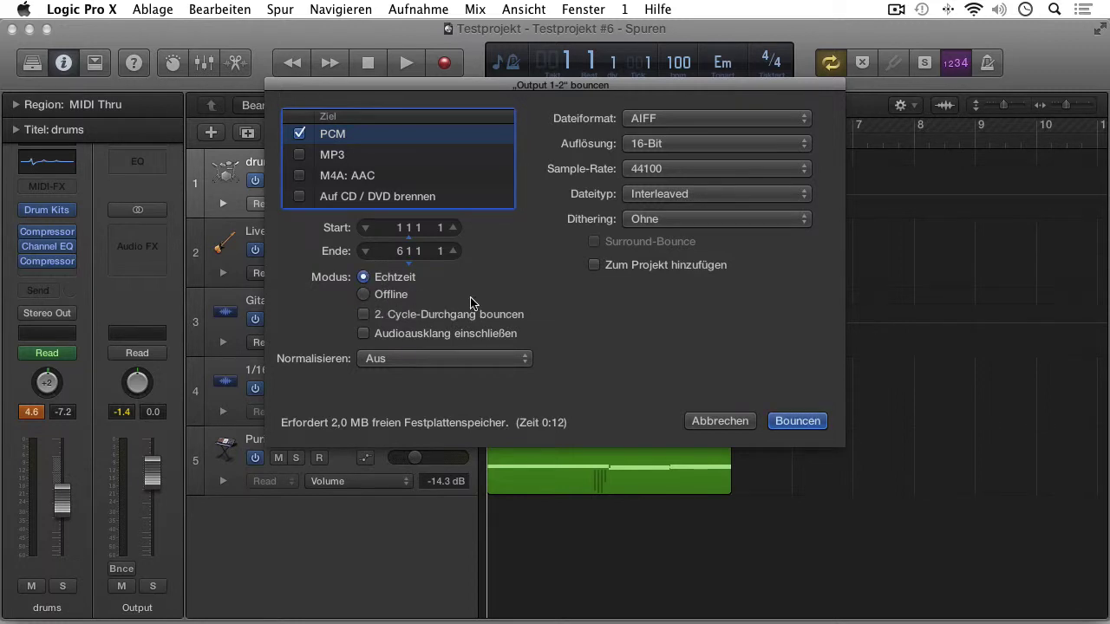
pyautogui.click(363, 295)
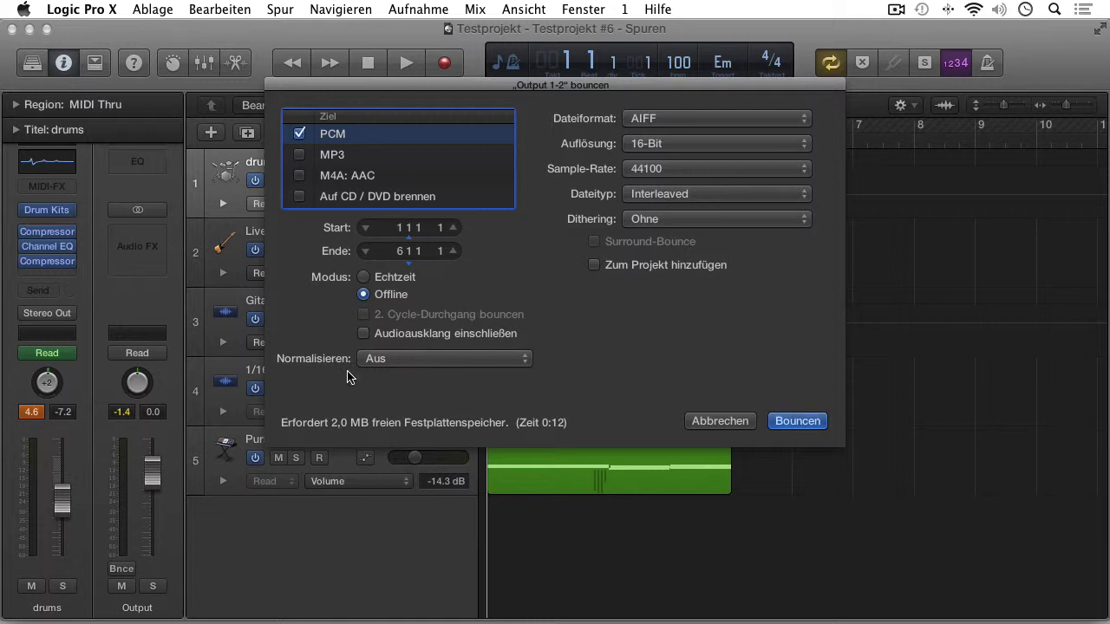
pyautogui.click(517, 364)
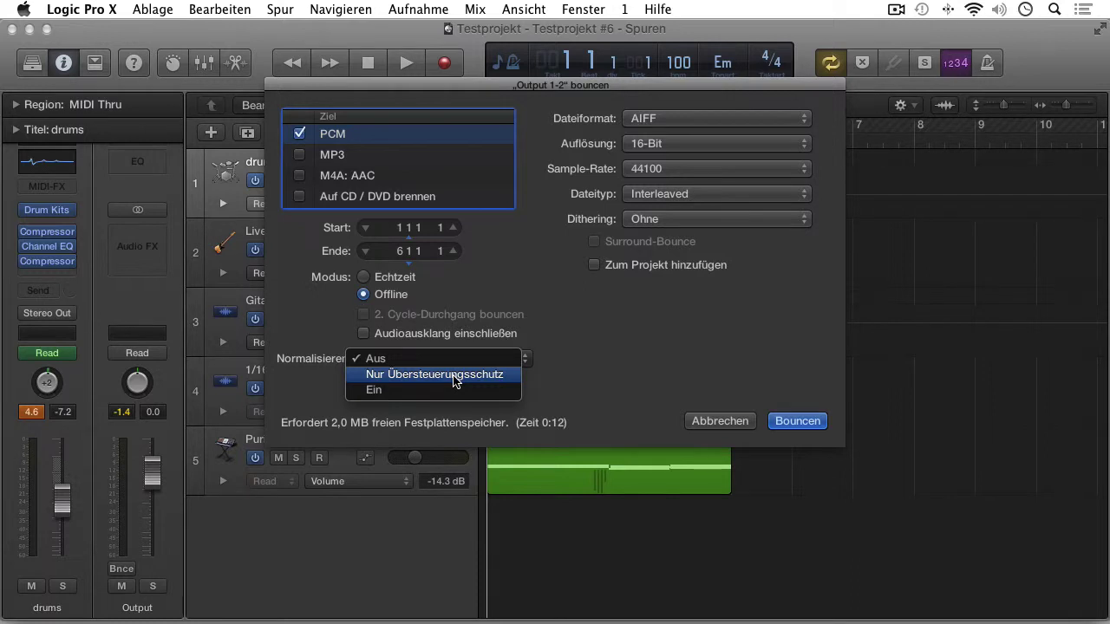
pyautogui.click(598, 371)
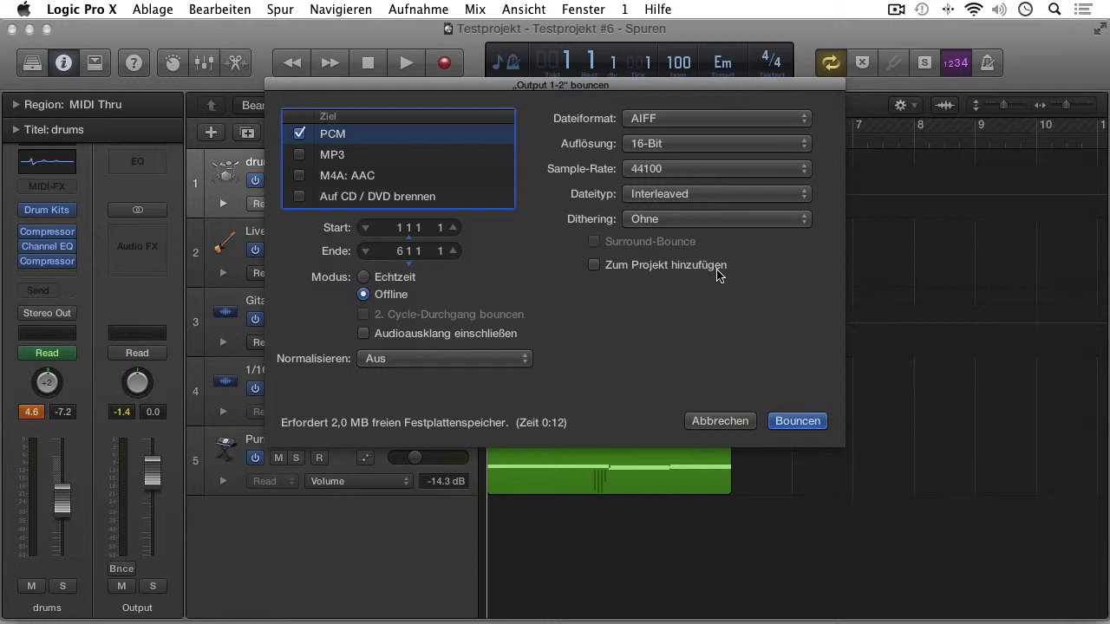
# Bounce the output to the Schreibtisch folder under the name testbounce and reveal the exported file on the desktop
pyautogui.click(789, 422)
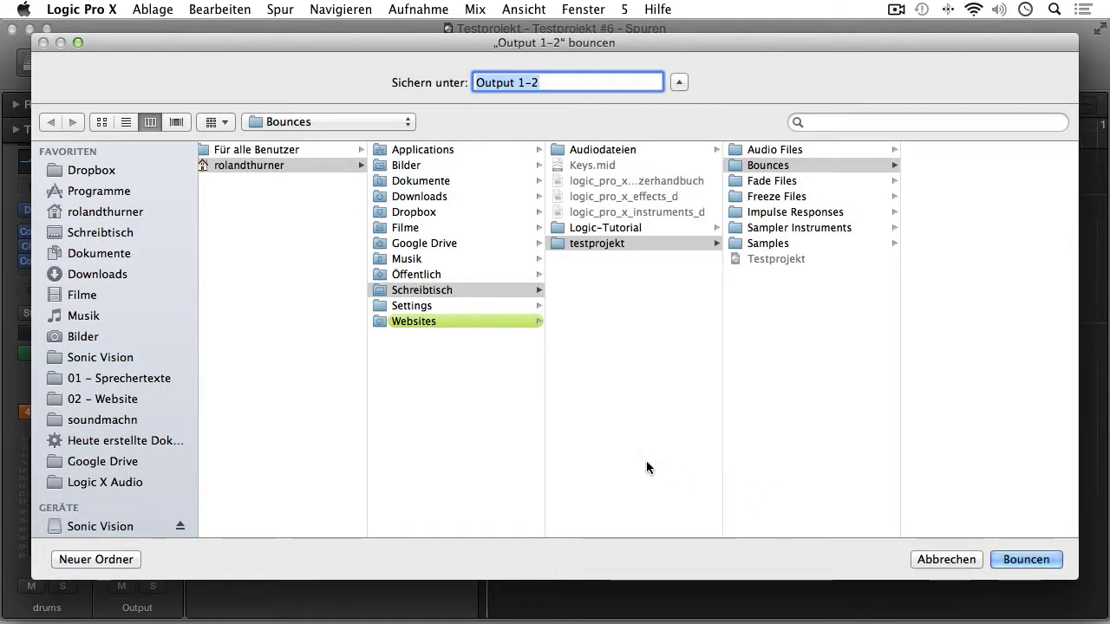
pyautogui.click(117, 234)
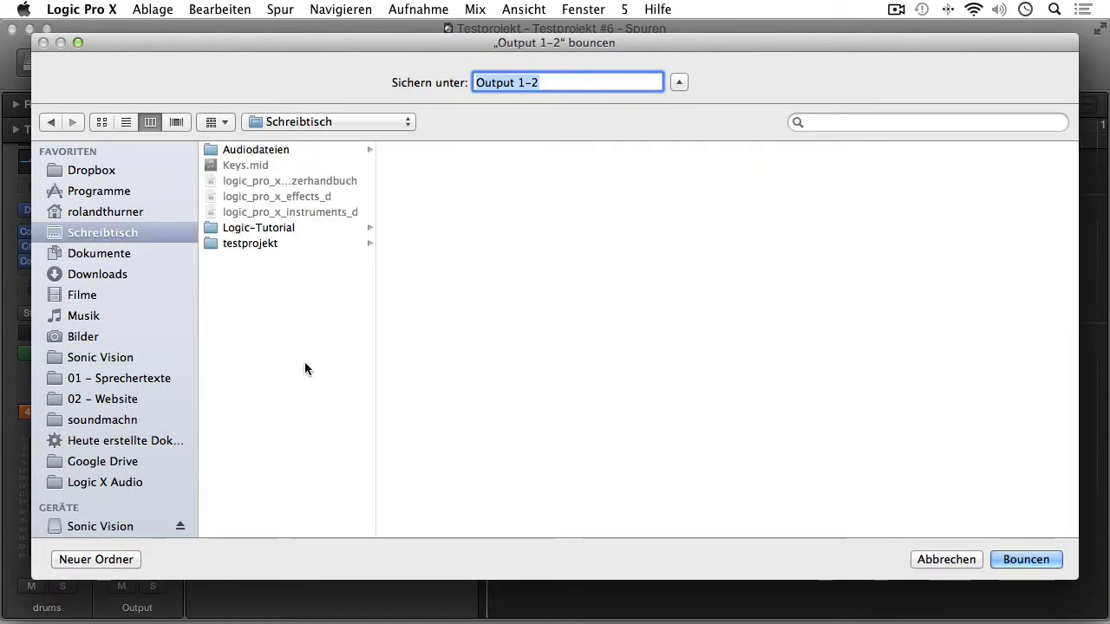
pyautogui.write('testbounce')
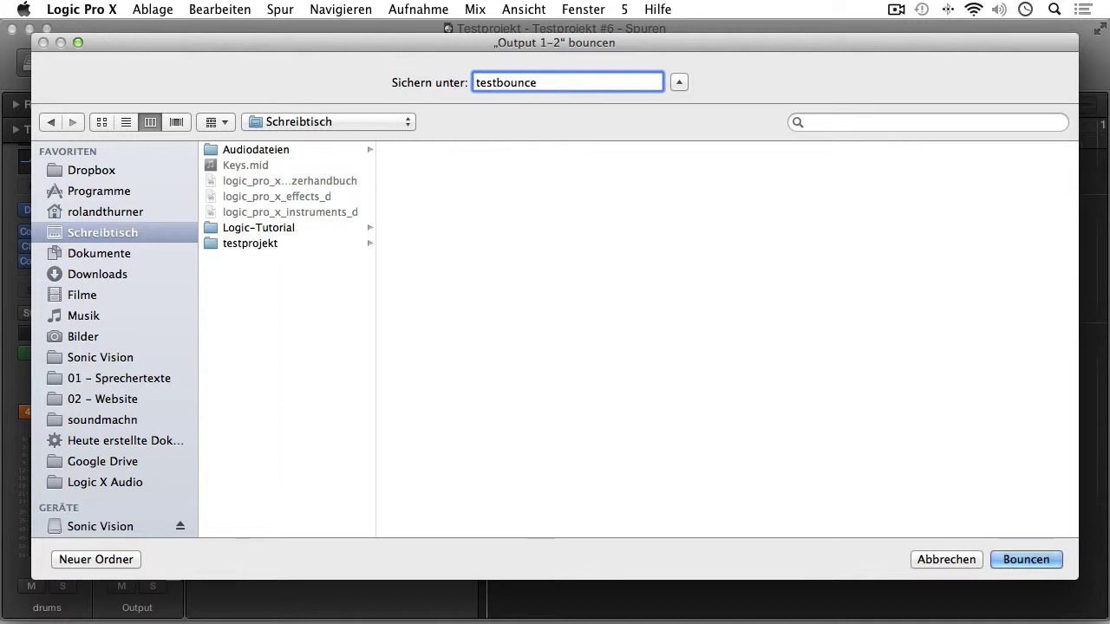
pyautogui.press('Return')
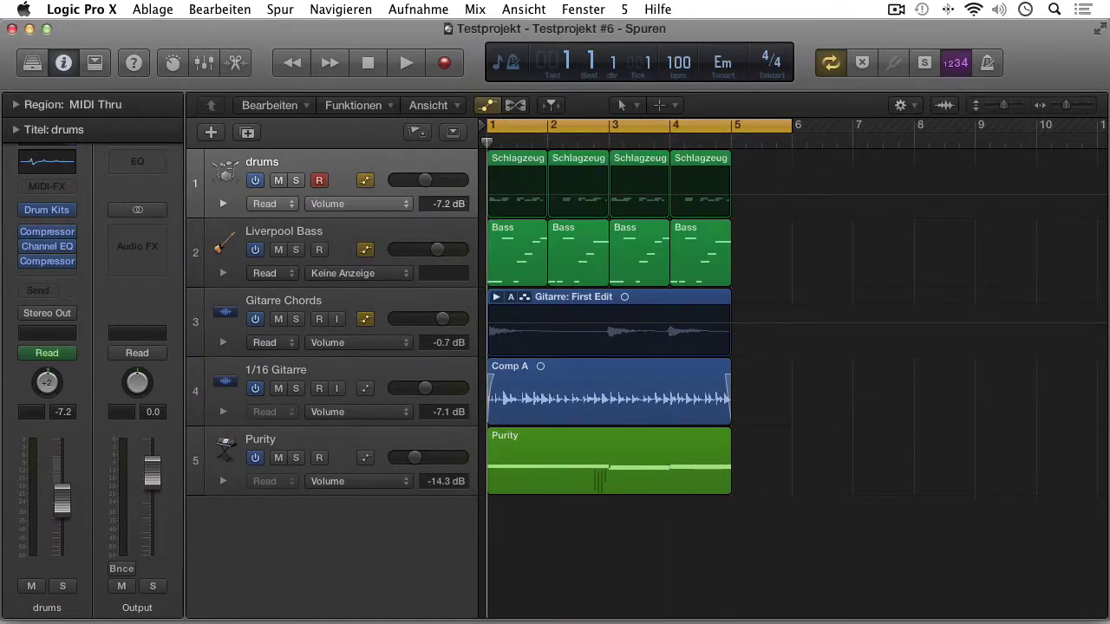
pyautogui.press('F11')
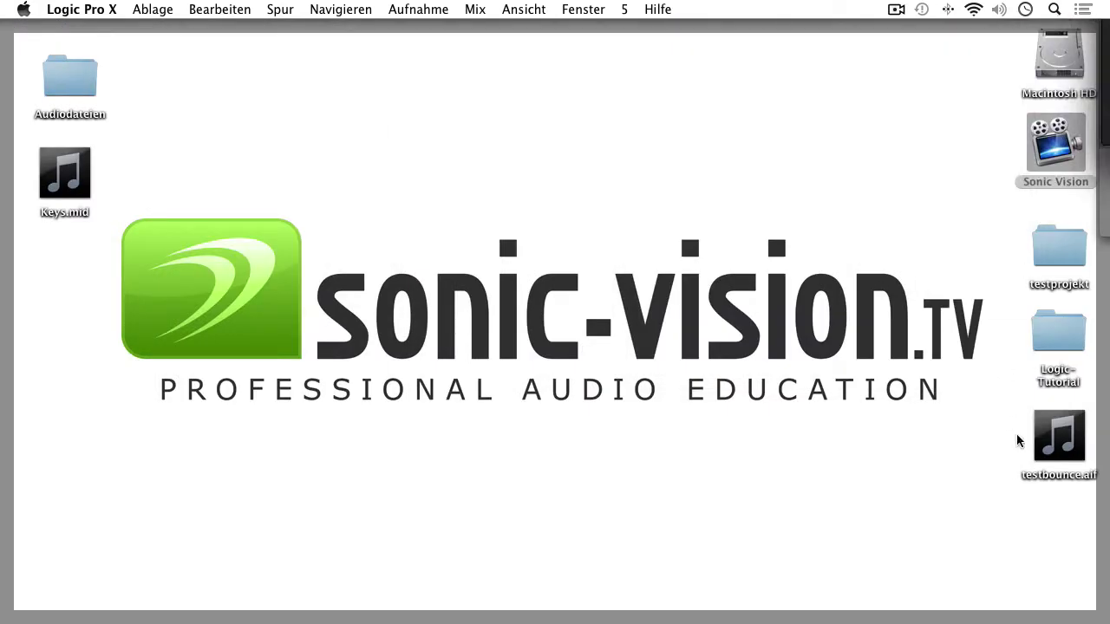
pyautogui.moveTo(1058, 438); pyautogui.dragTo(472, 148)
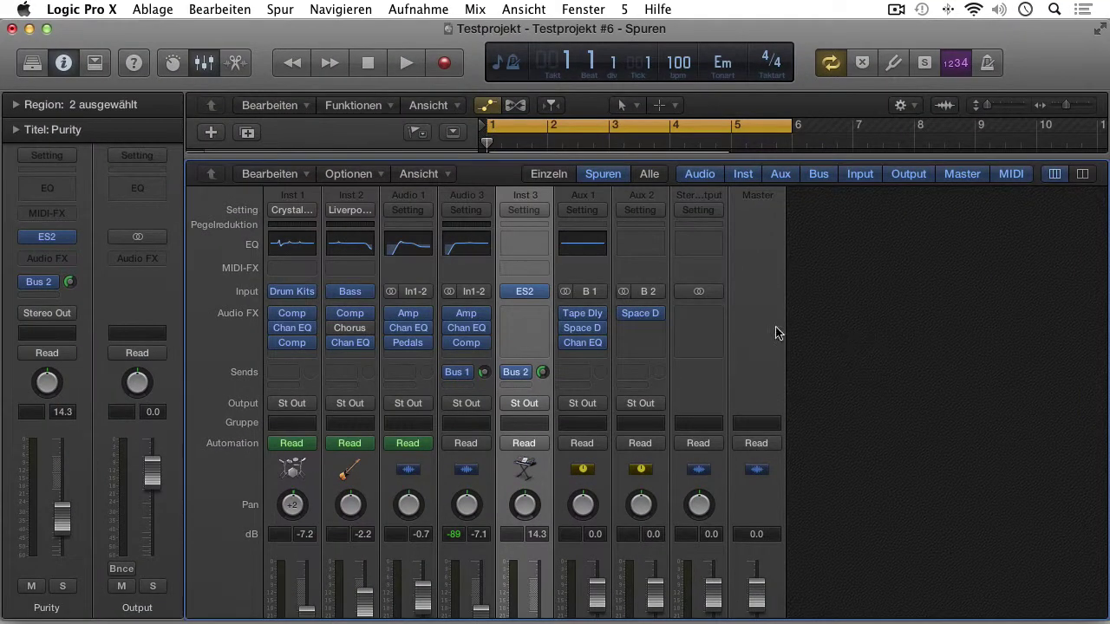
# Inspect the Purity strip's channel strip setting options, insert a Channel EQ on it and try the EQ's low-cut band
pyautogui.click(521, 211)
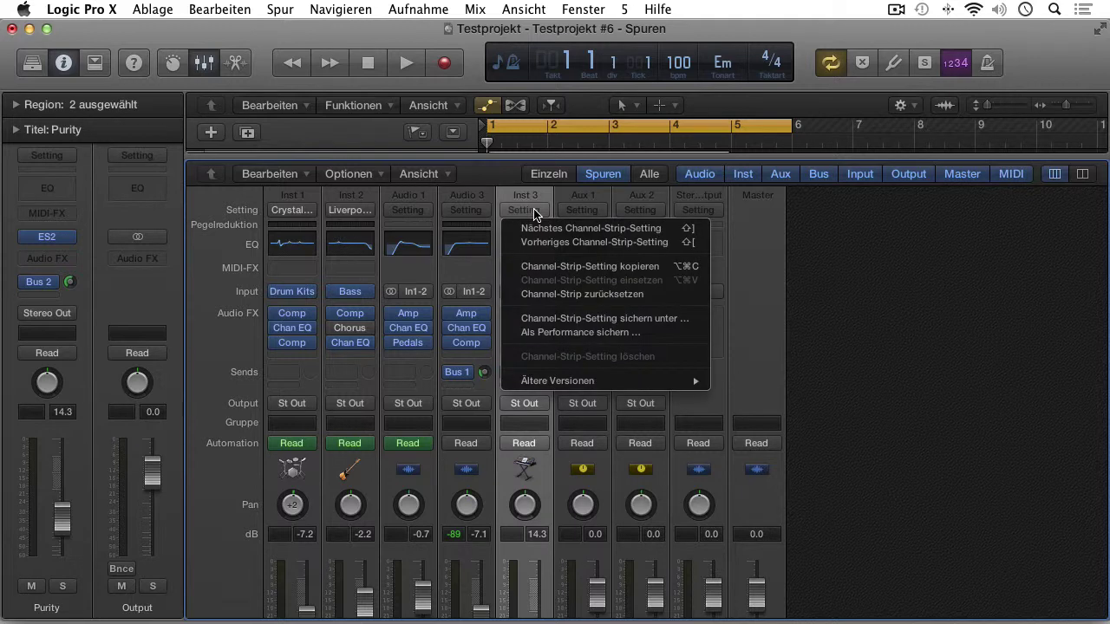
pyautogui.click(828, 325)
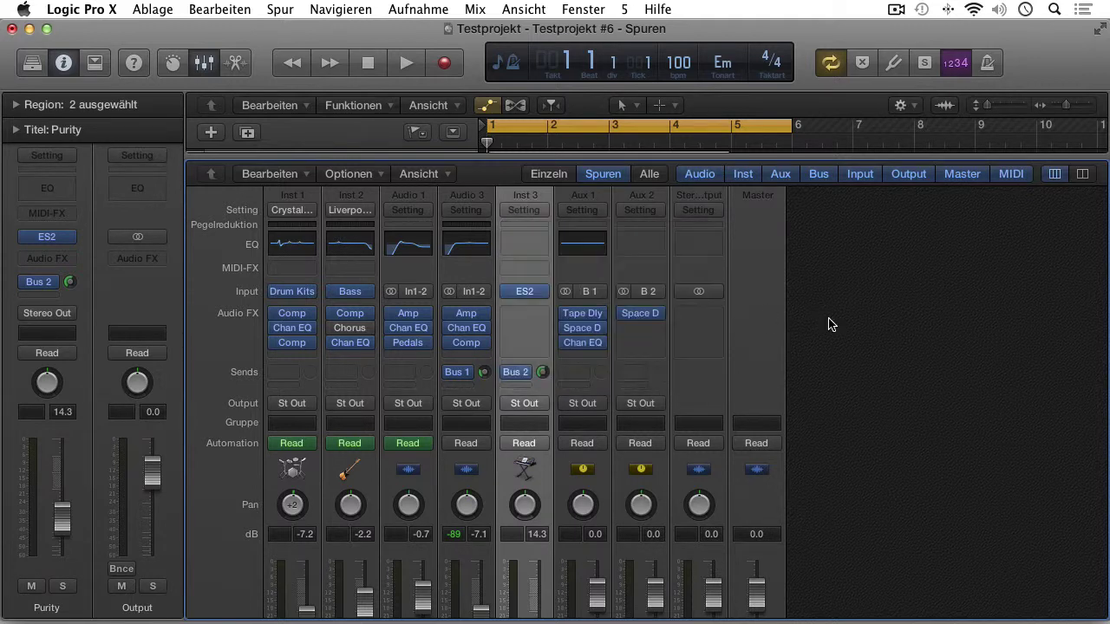
pyautogui.click(522, 247)
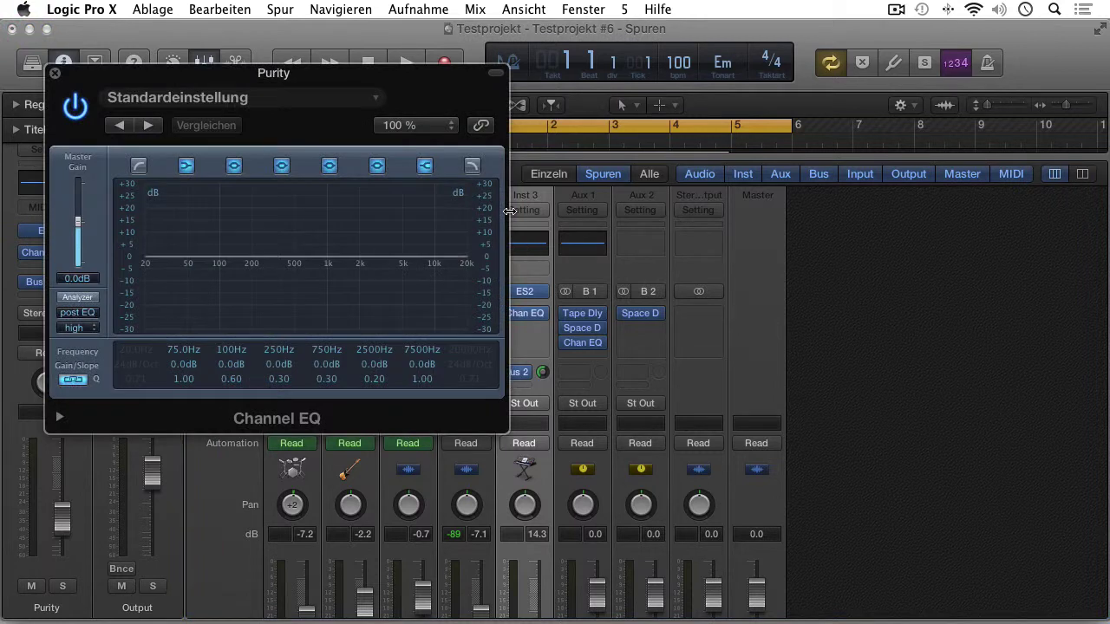
pyautogui.moveTo(411, 72); pyautogui.dragTo(385, 71)
pyautogui.click(111, 165)
pyautogui.moveTo(104, 349); pyautogui.dragTo(121, 115)
pyautogui.click(112, 166)
pyautogui.click(28, 72)
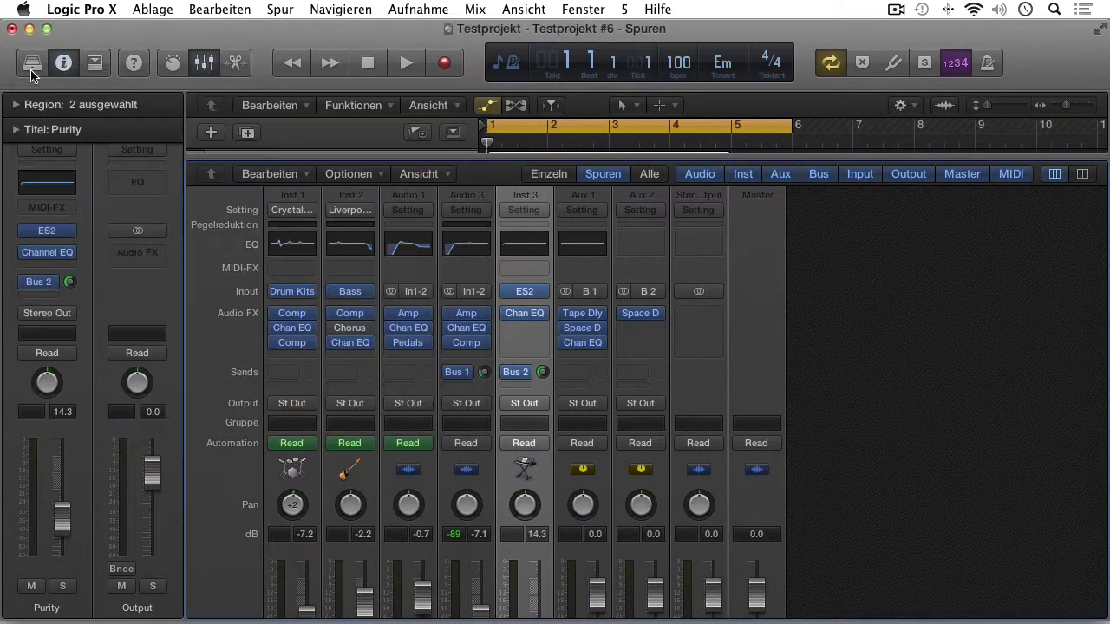
# Try the Arpeggiator as a MIDI effect on the Purity strip and remove it again
pyautogui.click(537, 269)
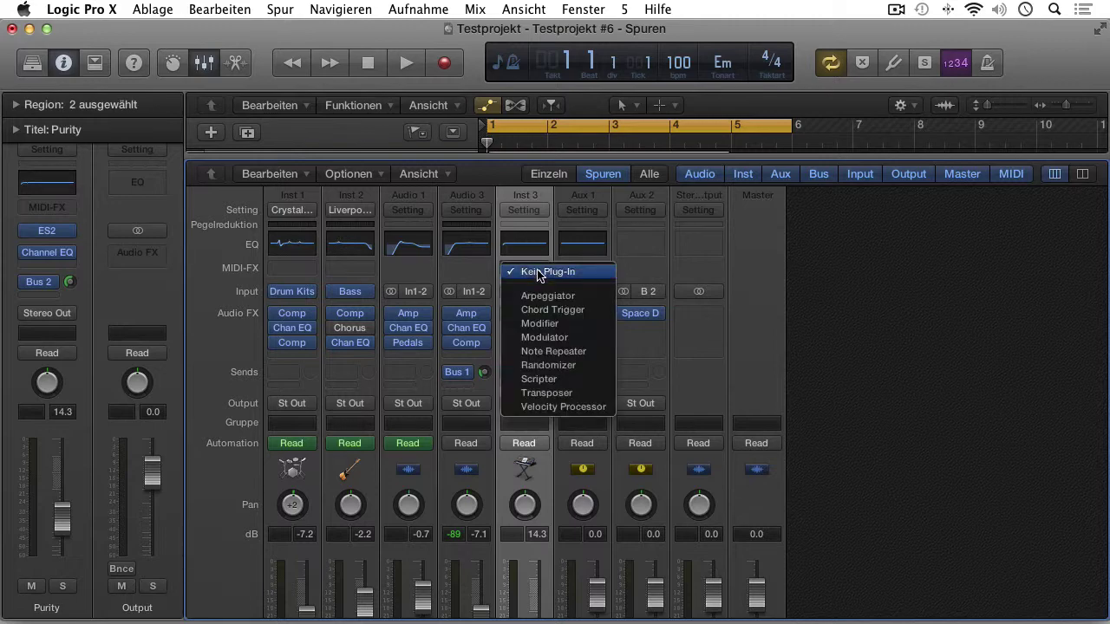
pyautogui.click(549, 298)
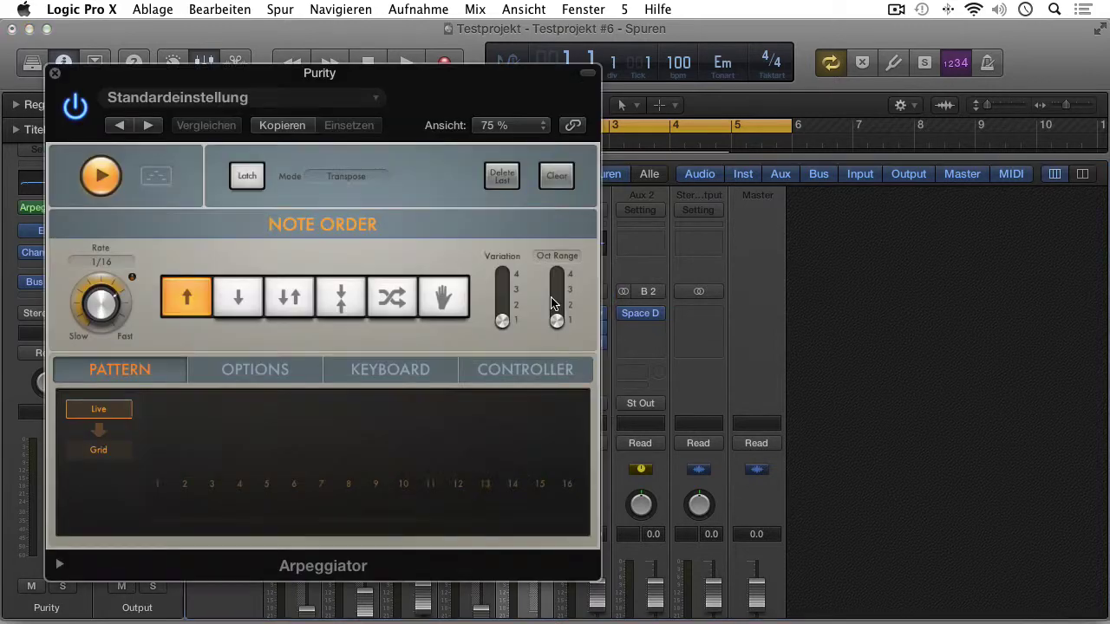
pyautogui.click(55, 73)
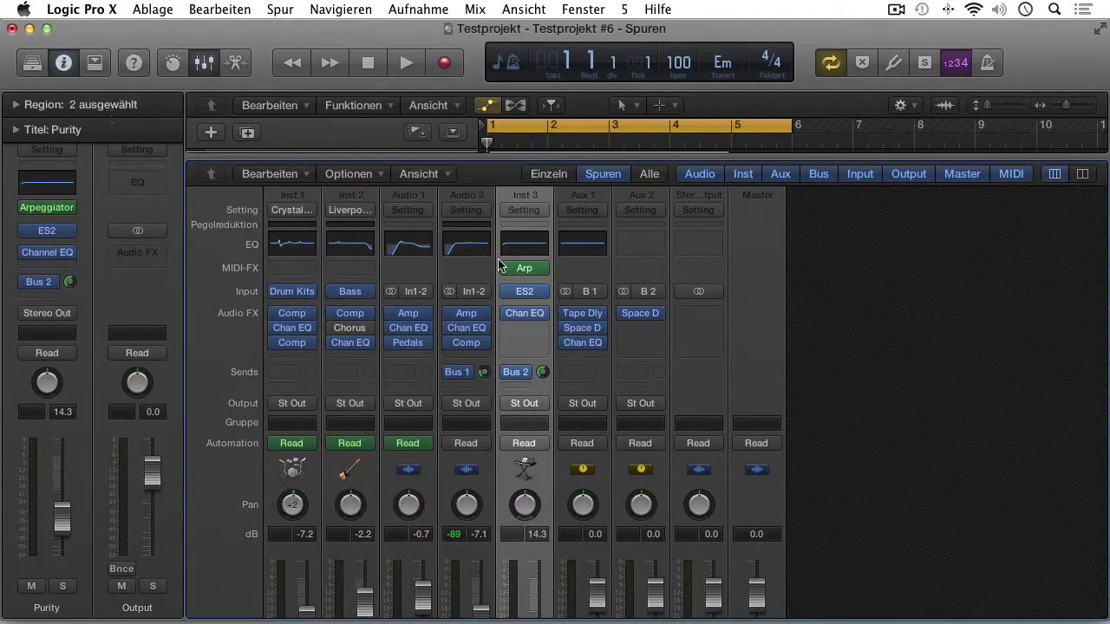
pyautogui.click(540, 268)
pyautogui.click(553, 272)
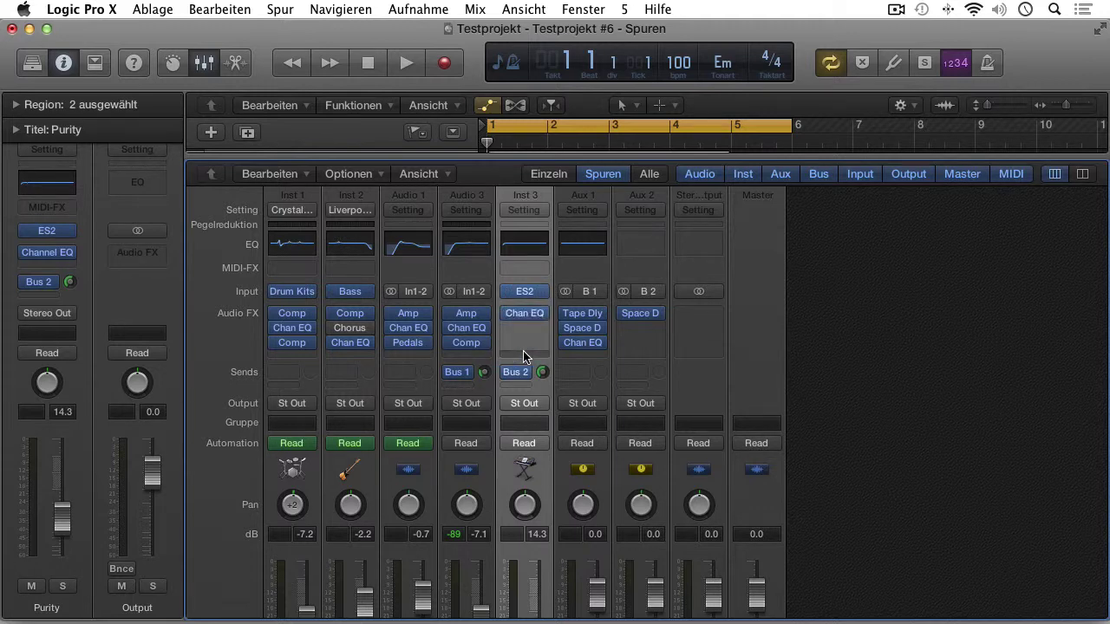
# Inspect the output, group and automation mode options of the Purity channel strip without changing them
pyautogui.click(525, 403)
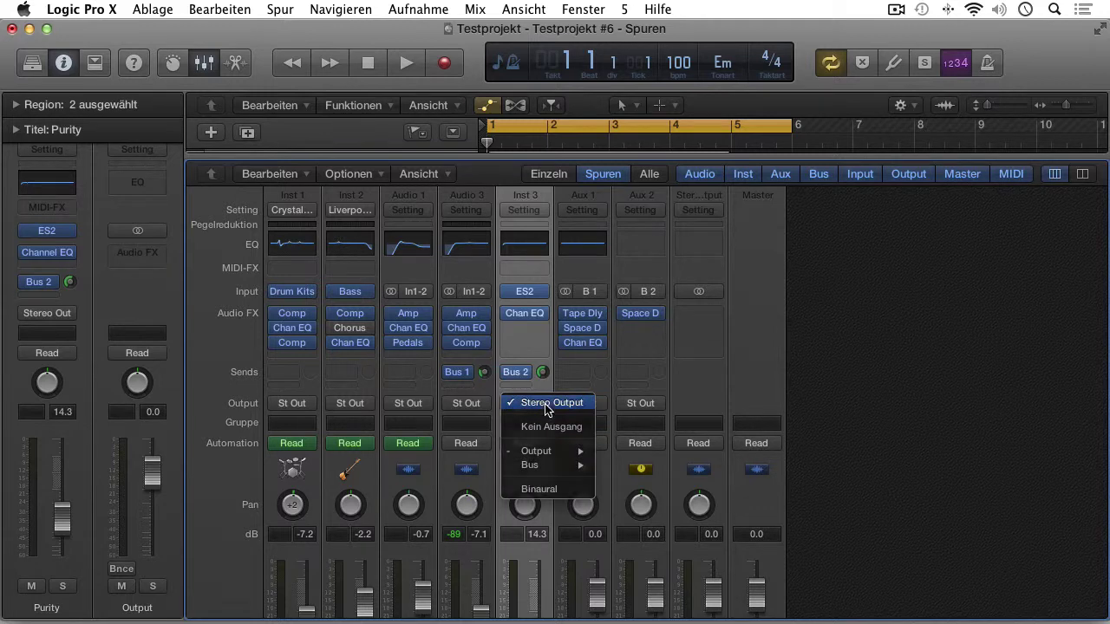
pyautogui.click(545, 403)
pyautogui.click(535, 424)
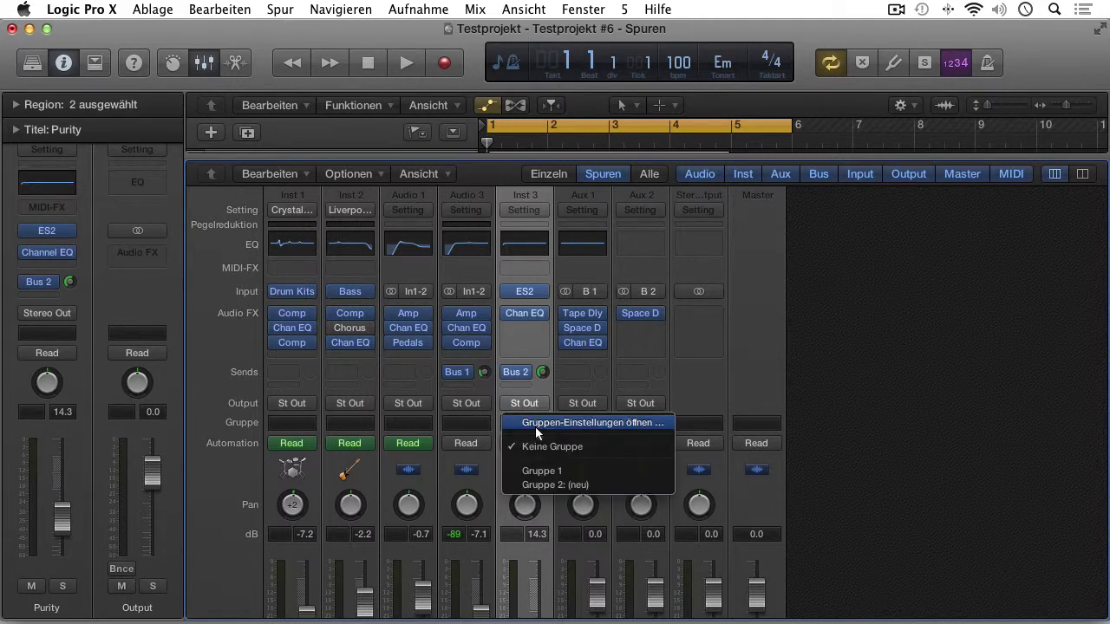
pyautogui.click(512, 390)
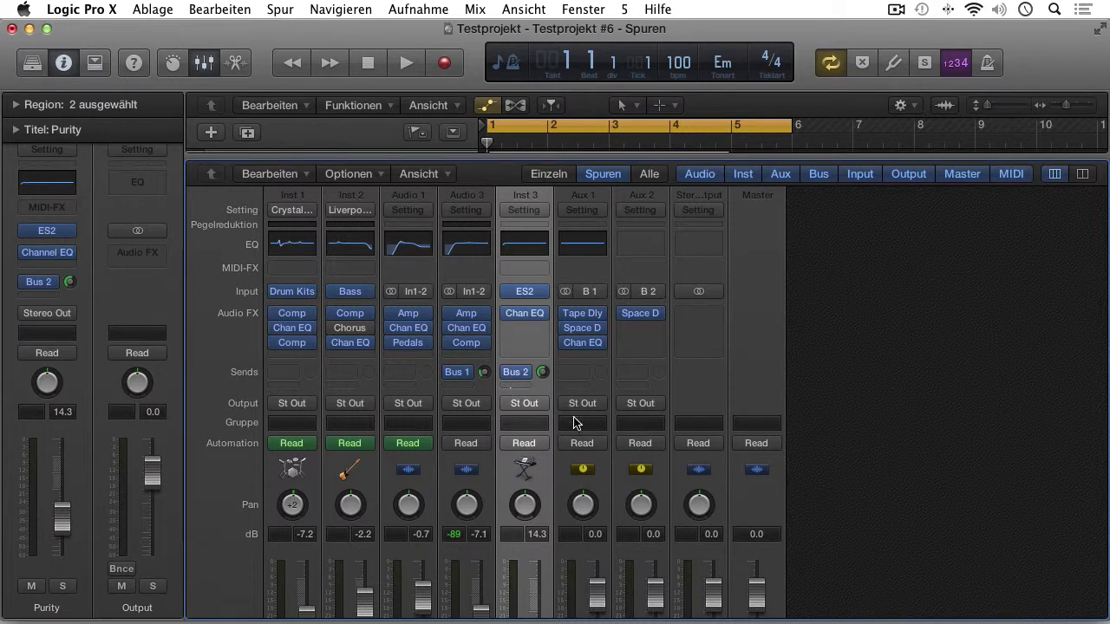
pyautogui.click(541, 443)
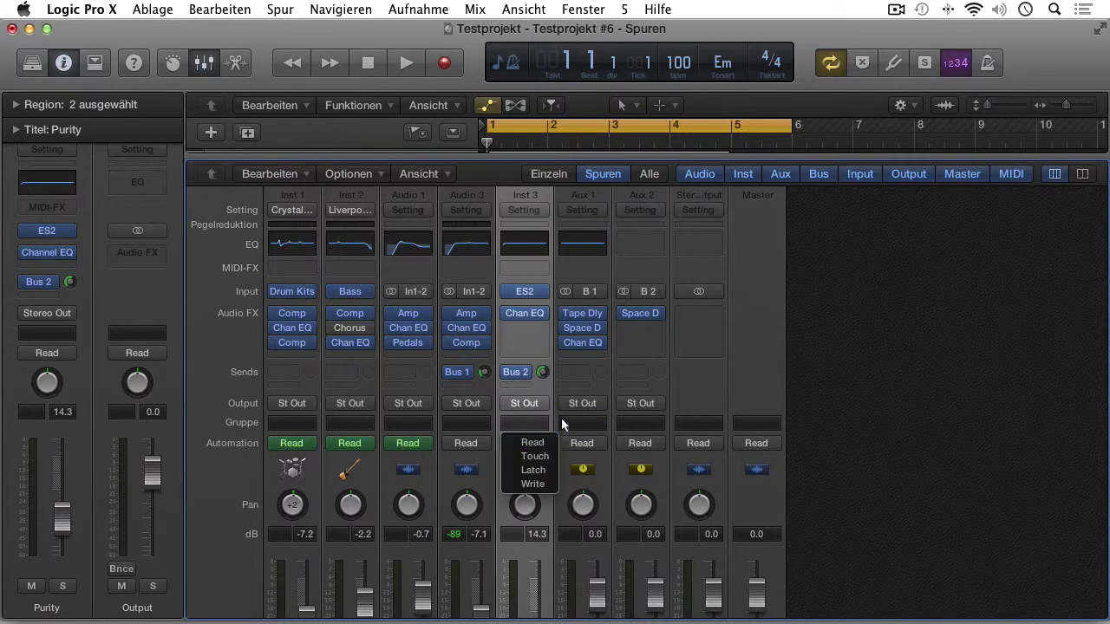
pyautogui.click(561, 422)
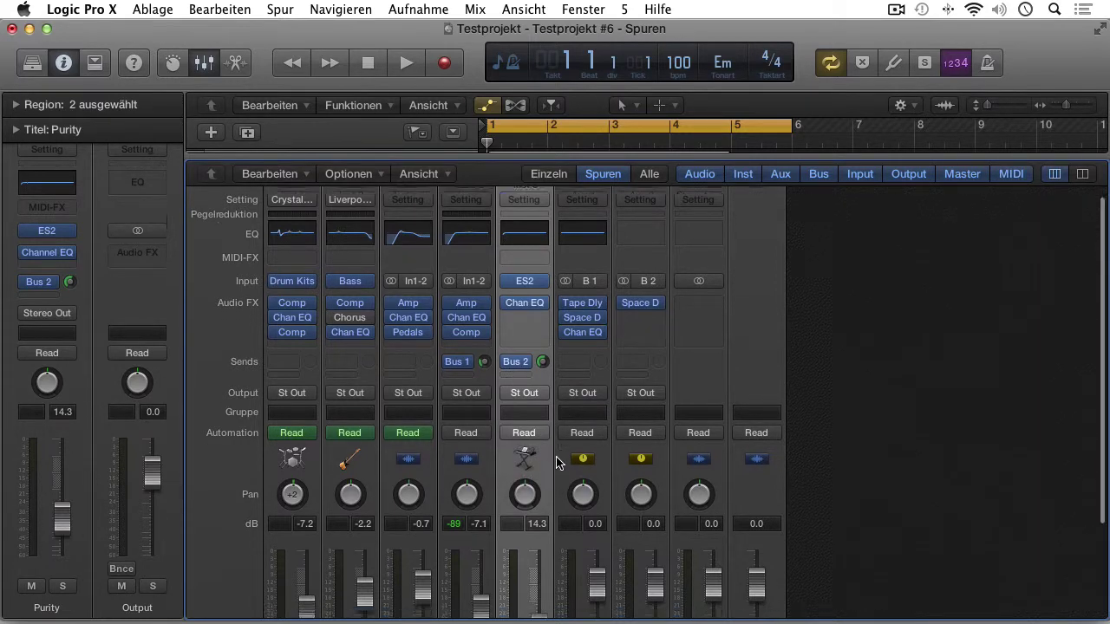
# Inspect Purity's available outputs, try Binaural panning on the strip and switch it off again
pyautogui.scroll(-5, 537, 503)
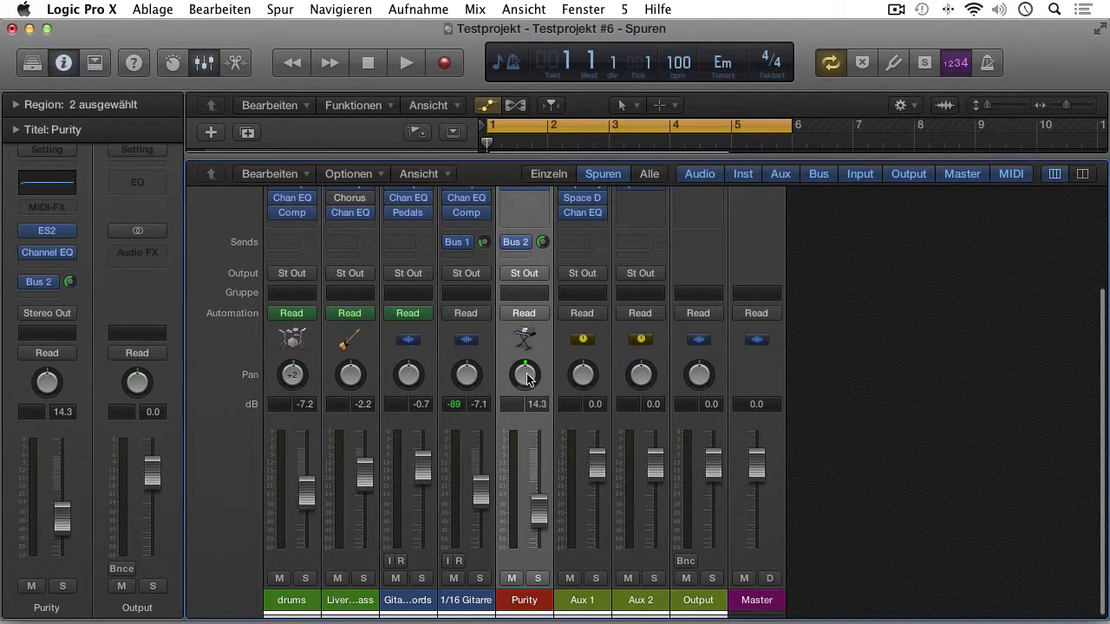
pyautogui.click(541, 272)
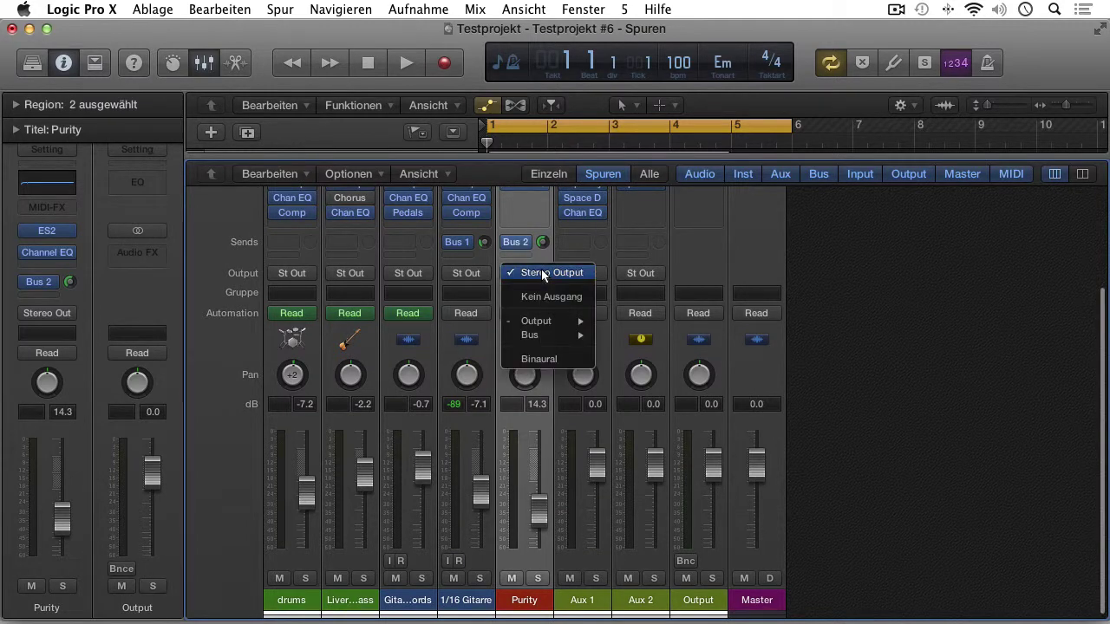
pyautogui.moveTo(573, 322)
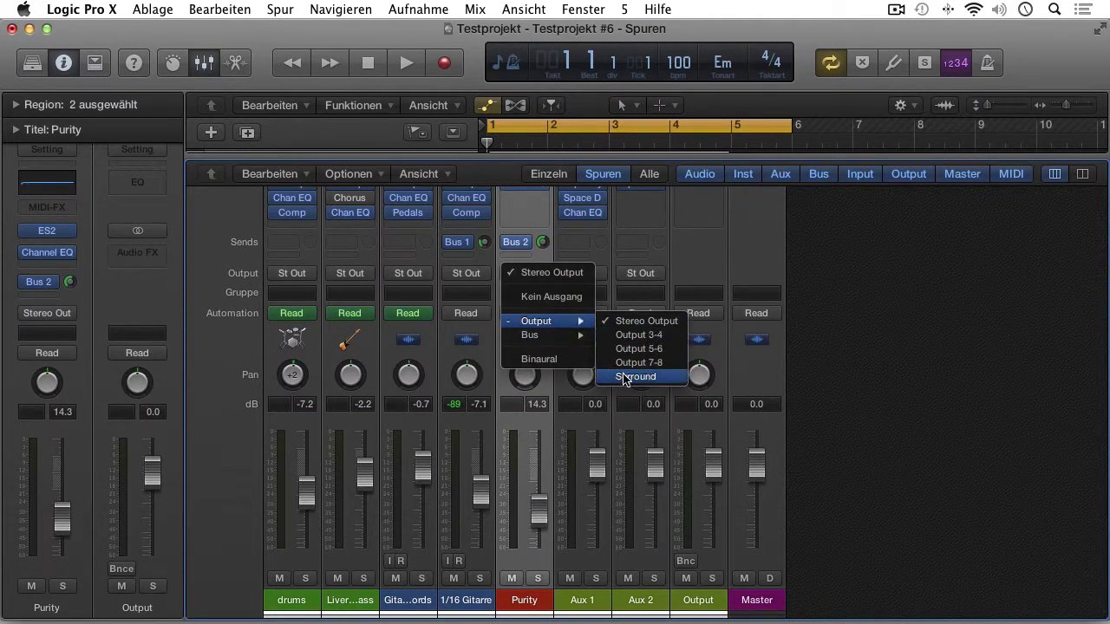
pyautogui.click(561, 359)
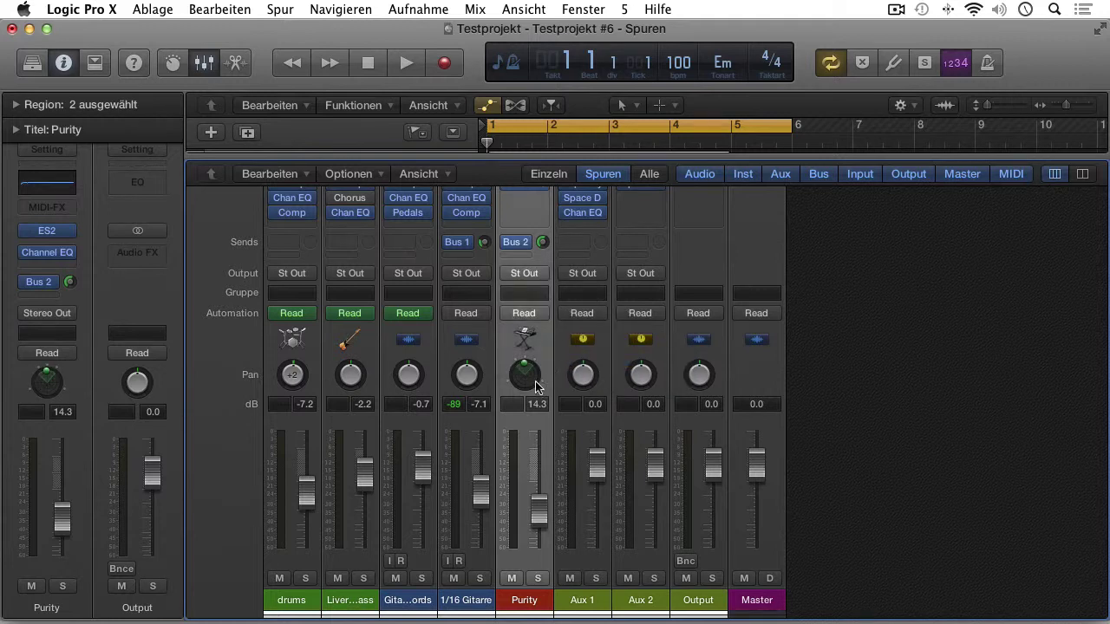
pyautogui.click(540, 272)
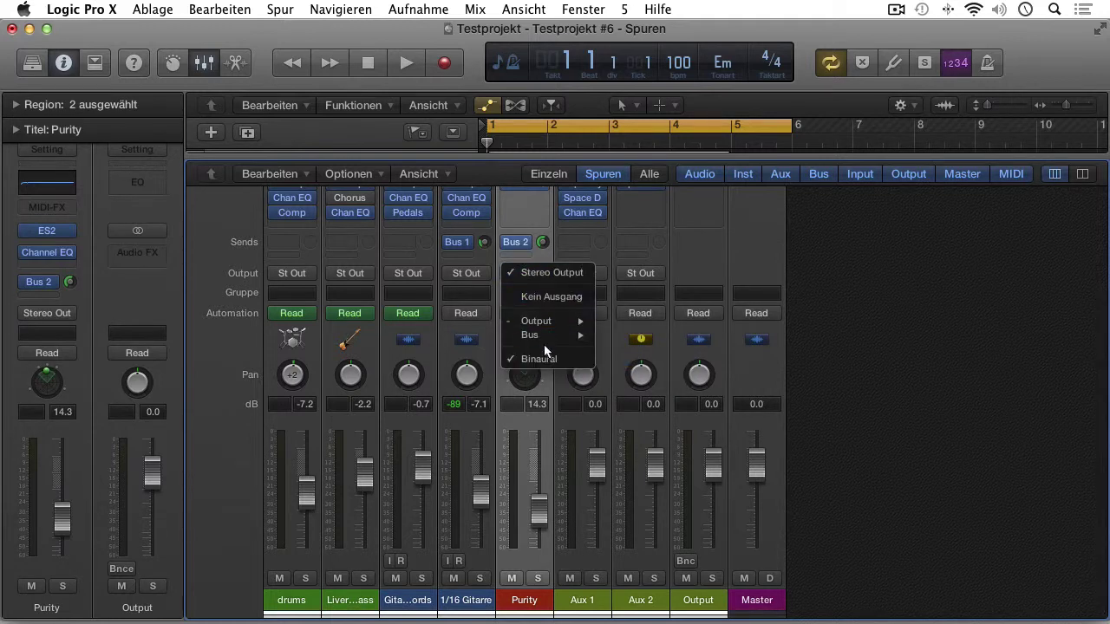
pyautogui.click(545, 358)
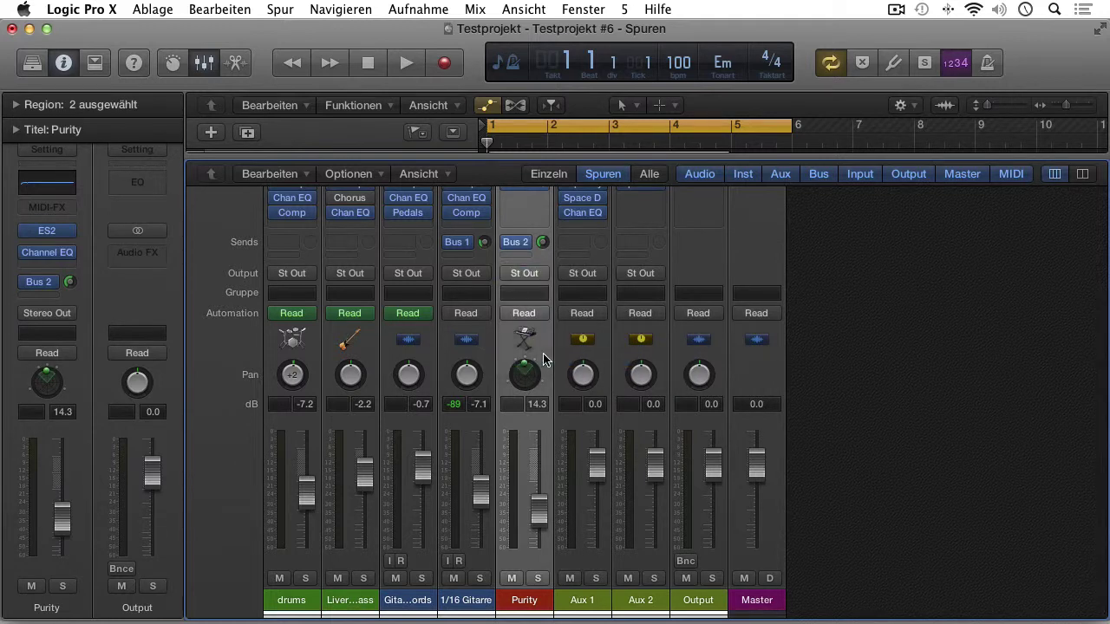
# Toggle input monitoring, record enable and mute on the 1/16 Gitarre strip on and off again
pyautogui.click(448, 561)
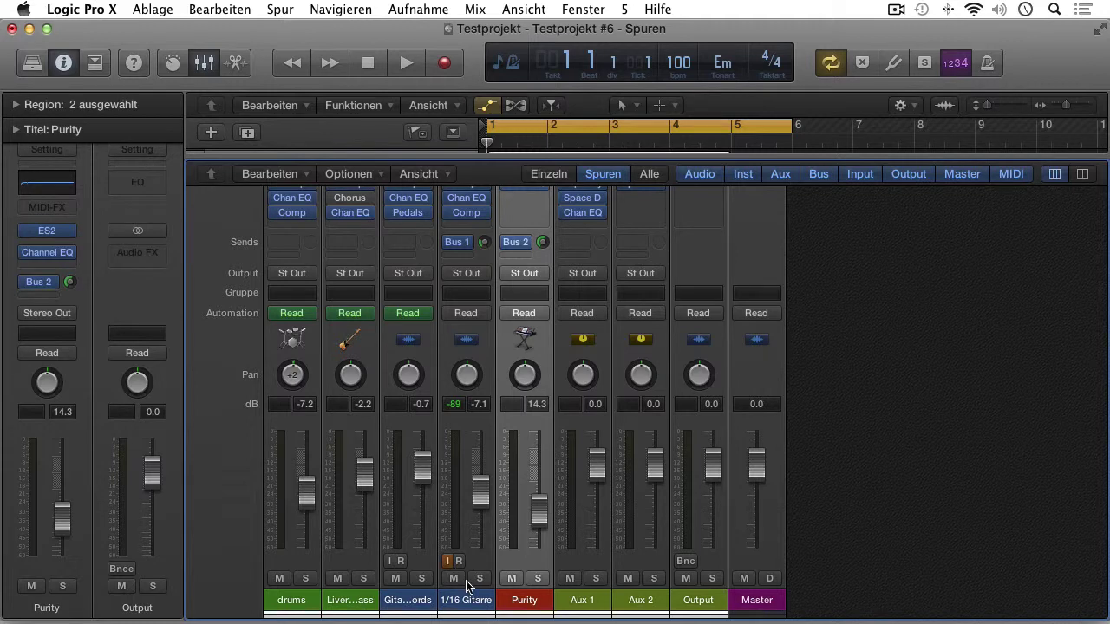
pyautogui.click(449, 561)
pyautogui.click(459, 561)
pyautogui.click(459, 562)
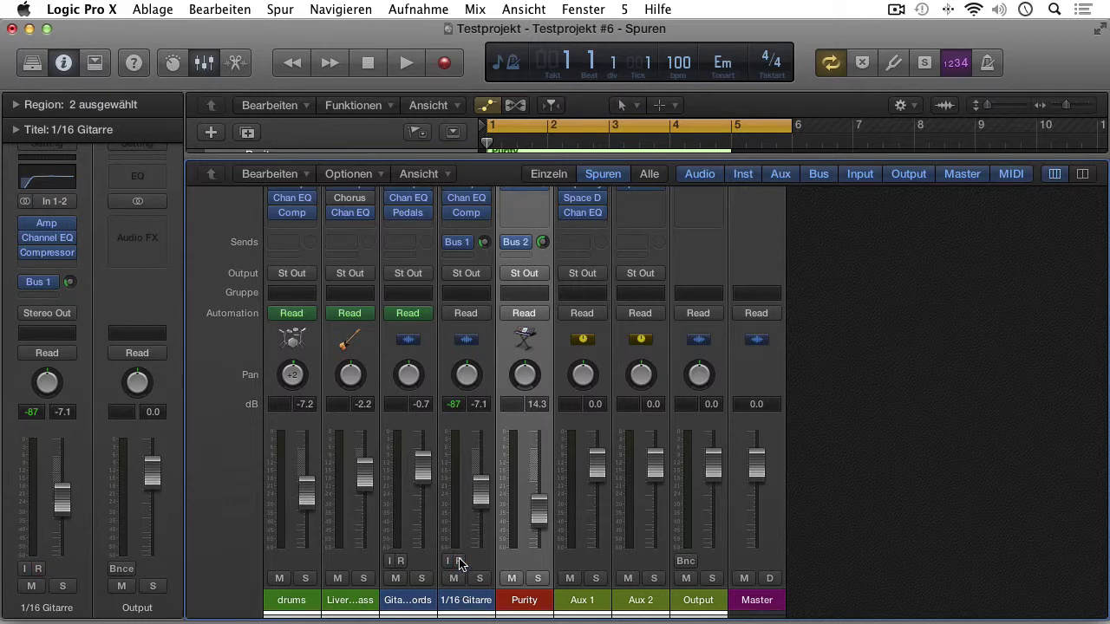
pyautogui.click(453, 580)
pyautogui.click(455, 581)
# Solo the 1/16 Gitarre strip, try solo-safe on Purity and switch the solo off again
pyautogui.click(479, 578)
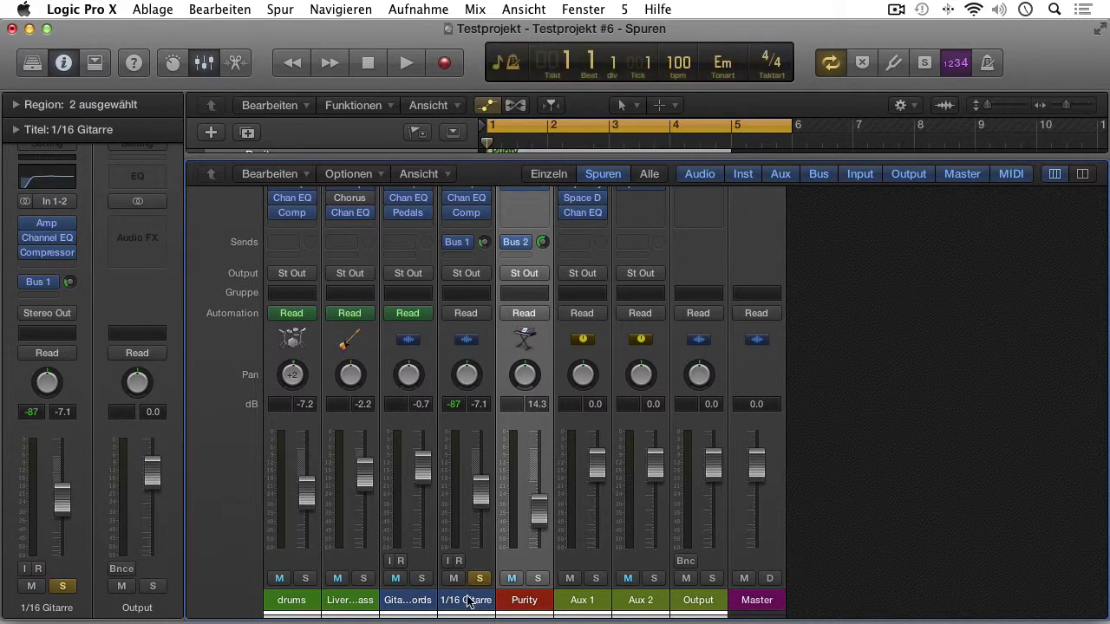
pyautogui.keyDown('ctrl'); pyautogui.click(540, 580); pyautogui.keyUp('ctrl')
pyautogui.keyDown('ctrl'); pyautogui.click(544, 582); pyautogui.keyUp('ctrl')
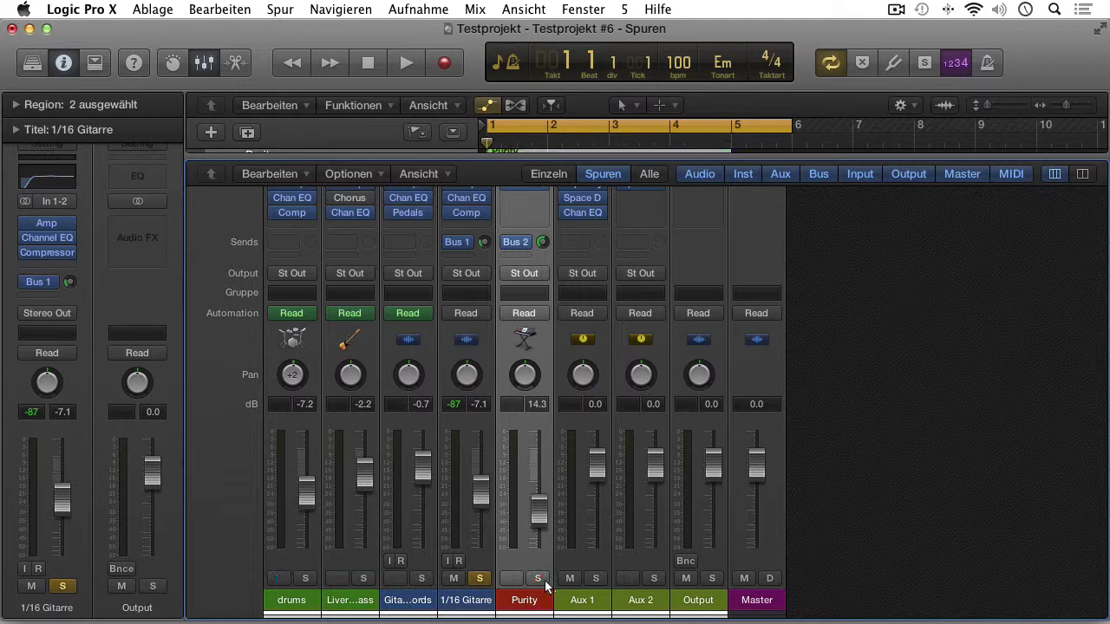
pyautogui.click(478, 580)
# Select the Aux 1 strip, try hiding and showing the mixer's Audio and Inst strips, and show only the Inst strips
pyautogui.click(591, 601)
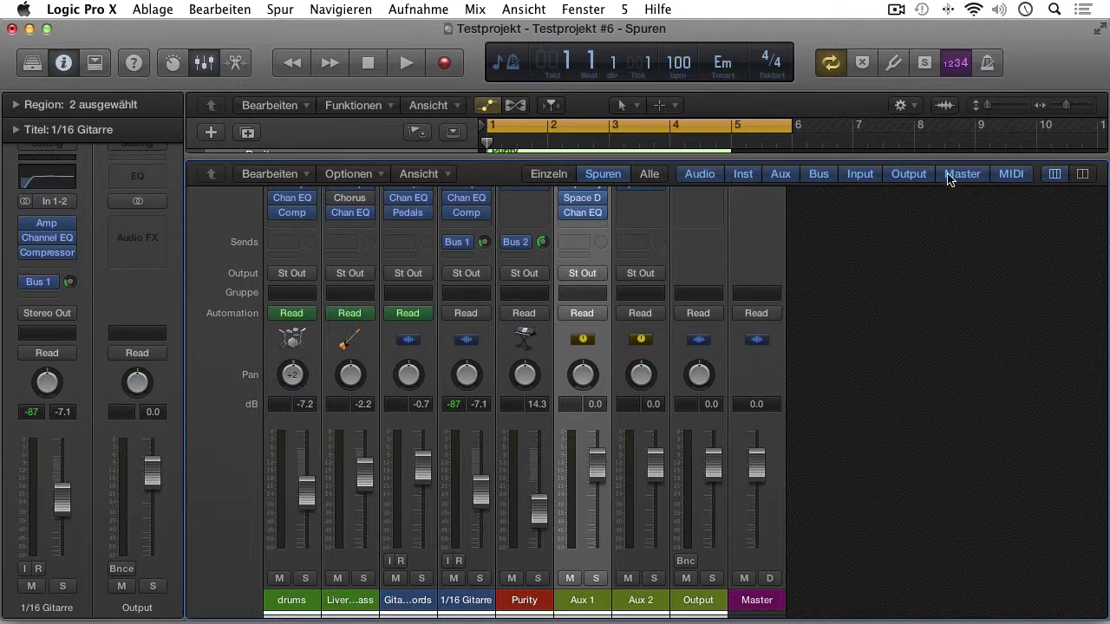
pyautogui.click(700, 176)
pyautogui.click(737, 176)
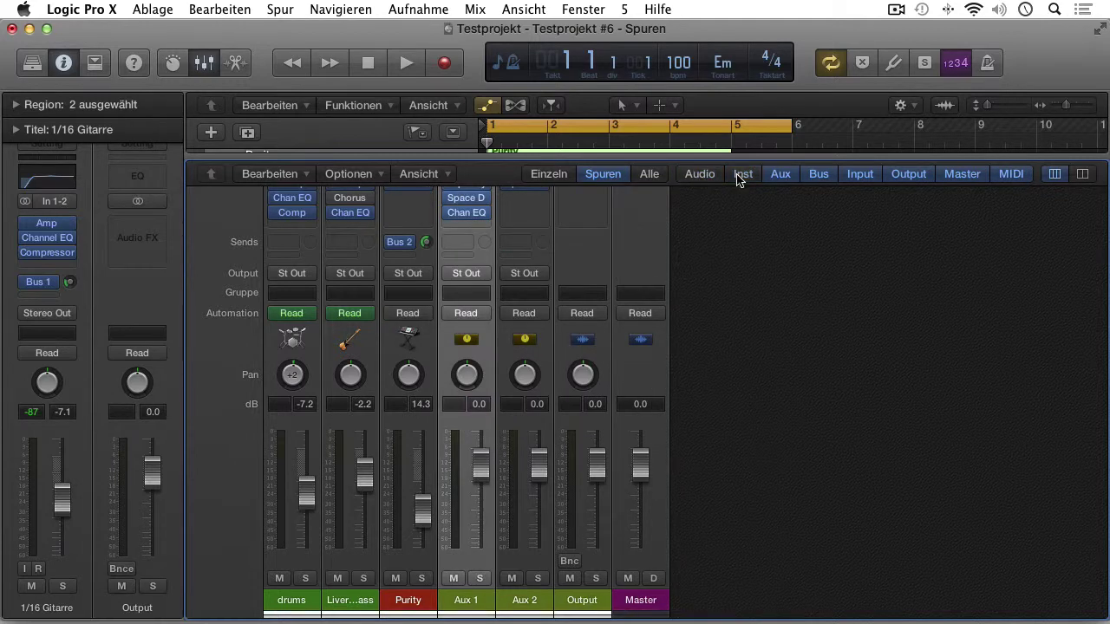
pyautogui.click(733, 177)
pyautogui.click(717, 176)
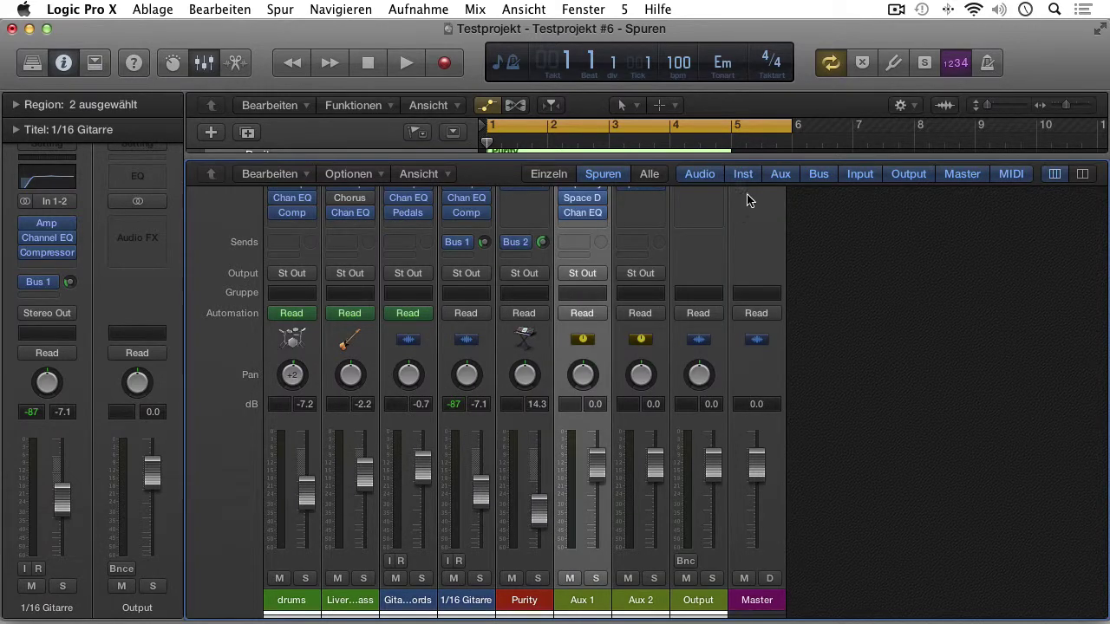
pyautogui.keyDown('alt'); pyautogui.click(746, 176); pyautogui.keyUp('alt')
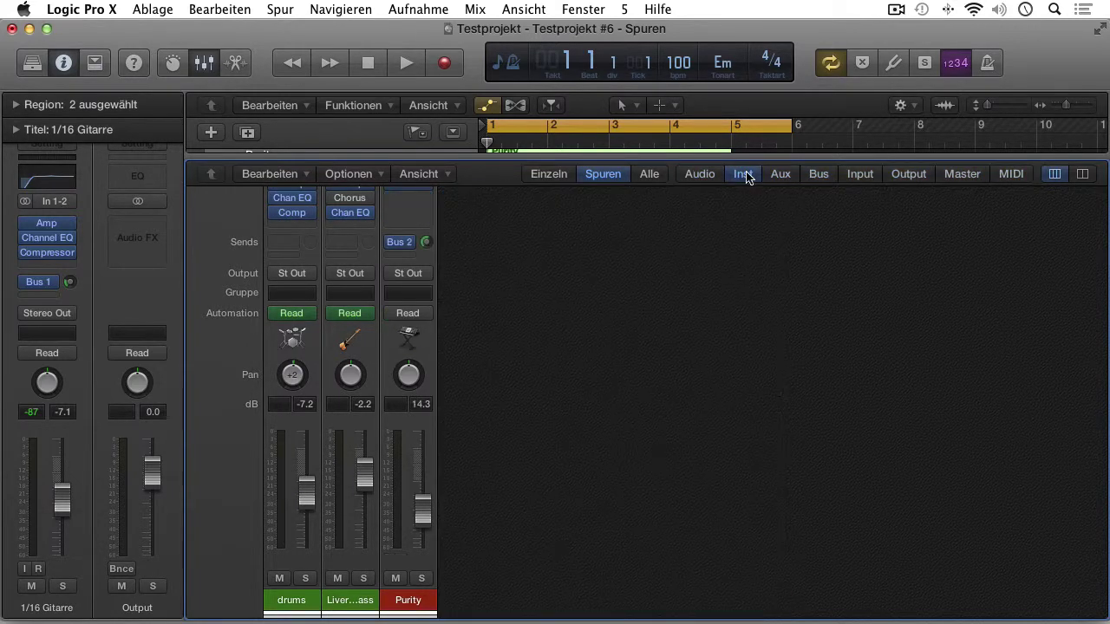